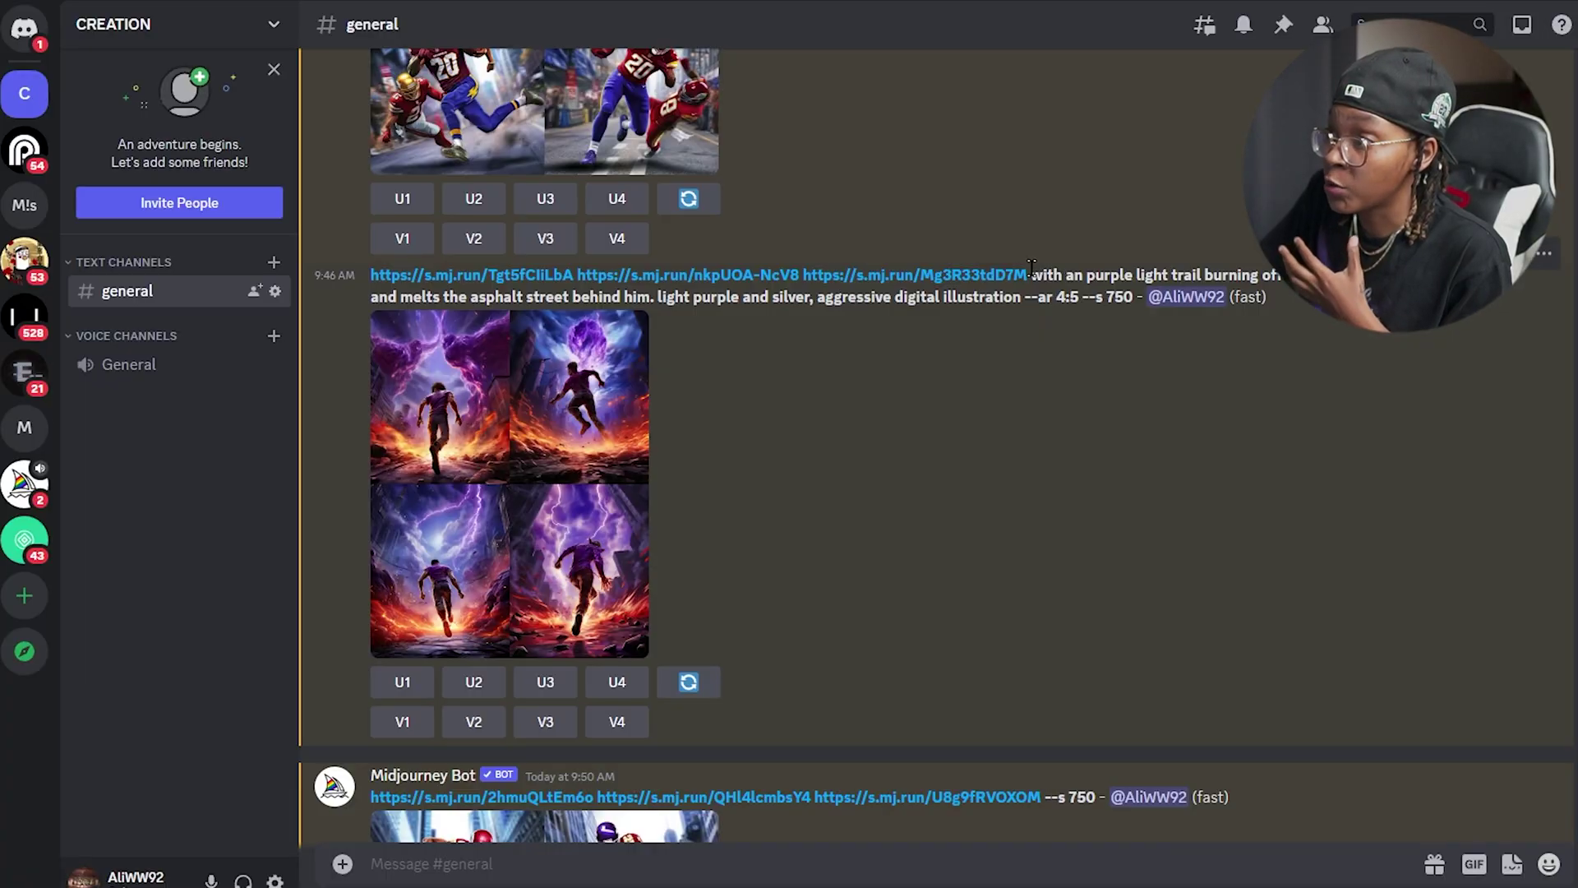
Step: Examine the enlarged image grid generated from the purple light trail prompt with melting asphalt
mouse_move(1031, 268)
left_mouse_down()
mouse_move(1283, 276)
mouse_move(1020, 274)
left_mouse_up()
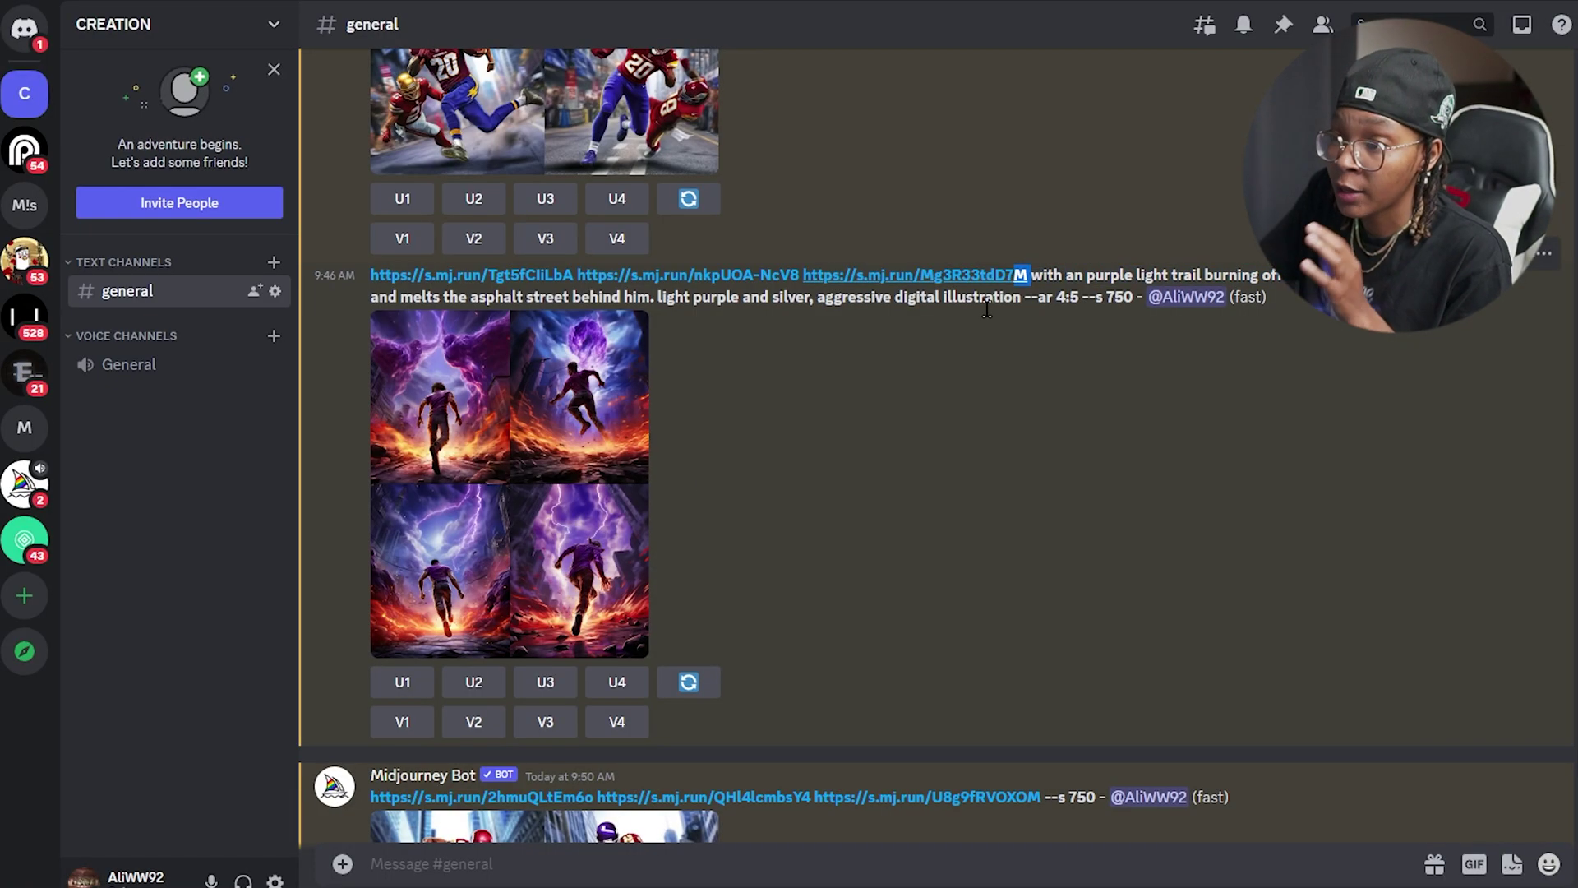
left_click(549, 430)
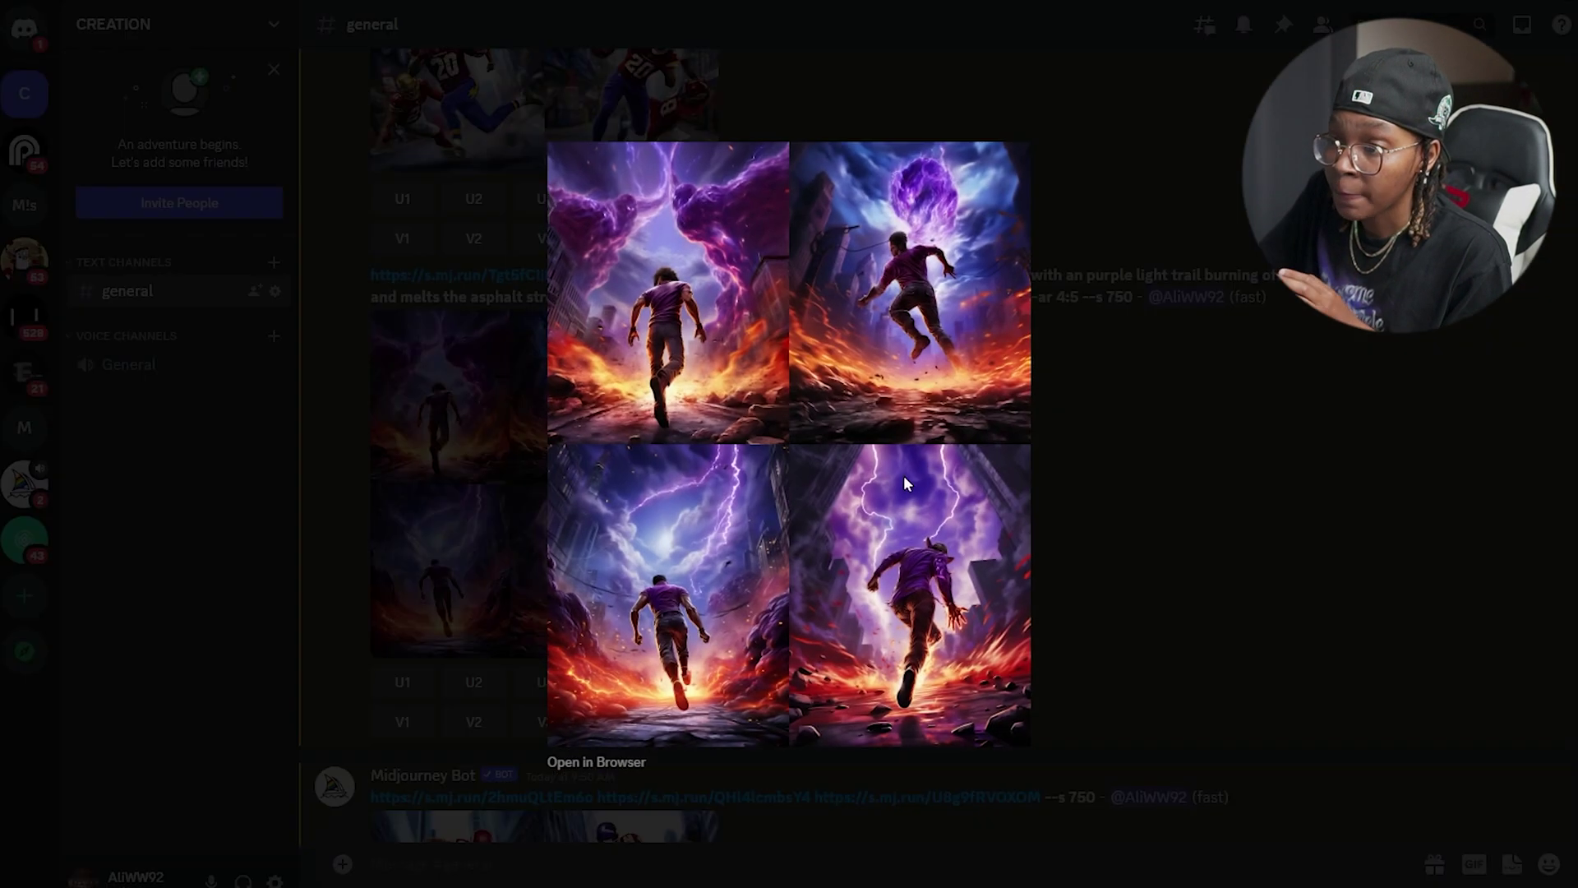
left_click(1047, 505)
Step: Copy the 9:51 AM message's prompt from "football player in uniform" through "--ar 4:5 --s 750"
scroll(1011, 403, "down", 10)
scroll(984, 400, "up", 2)
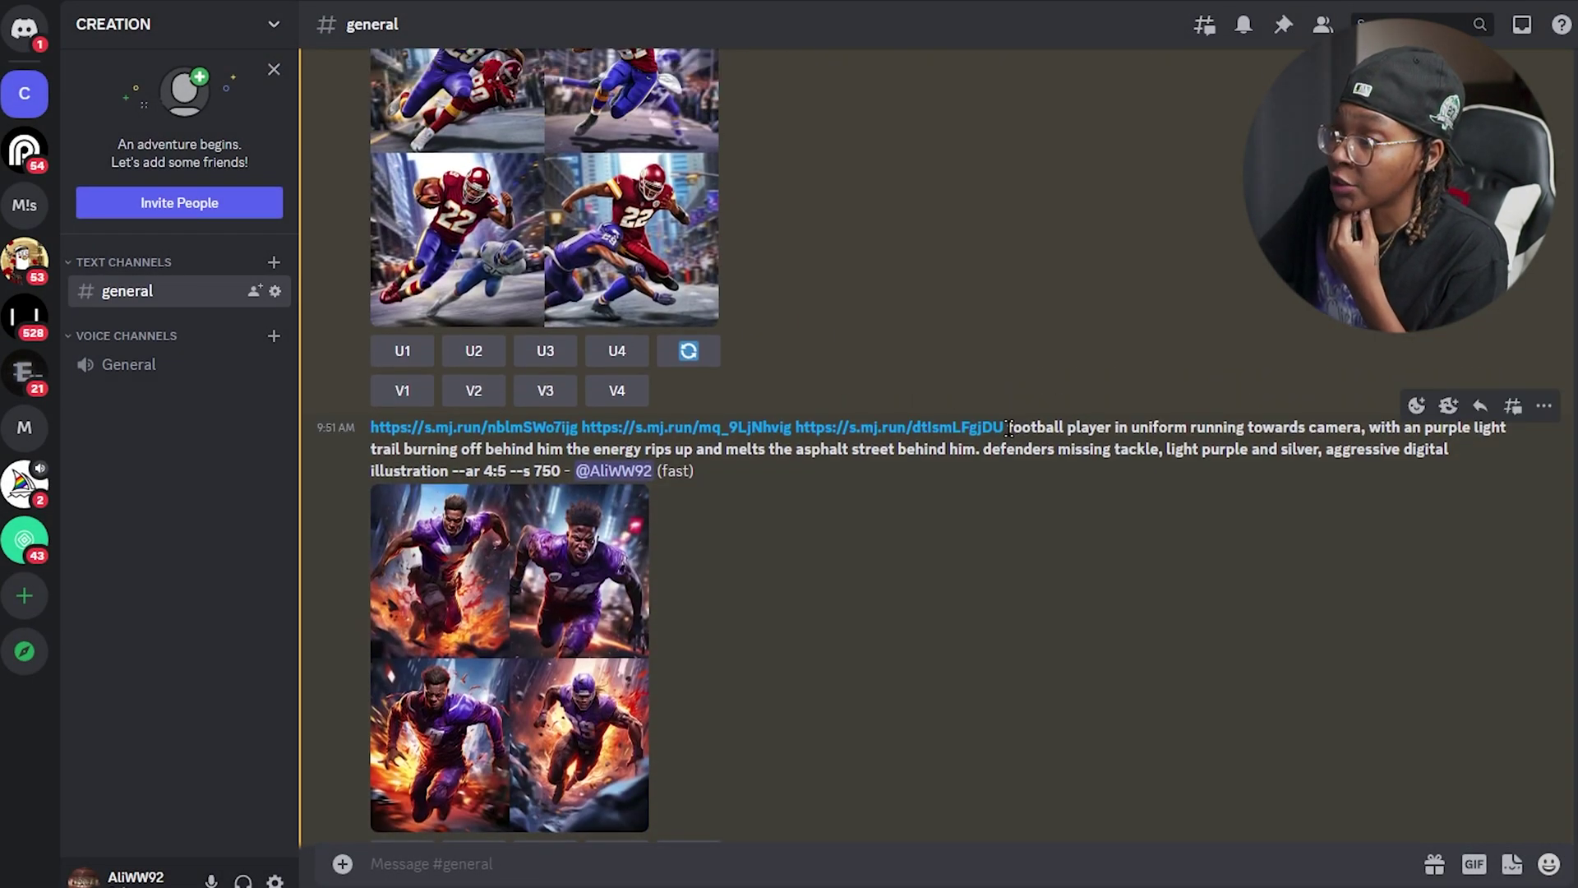
left_click_drag(1032, 426, 555, 468)
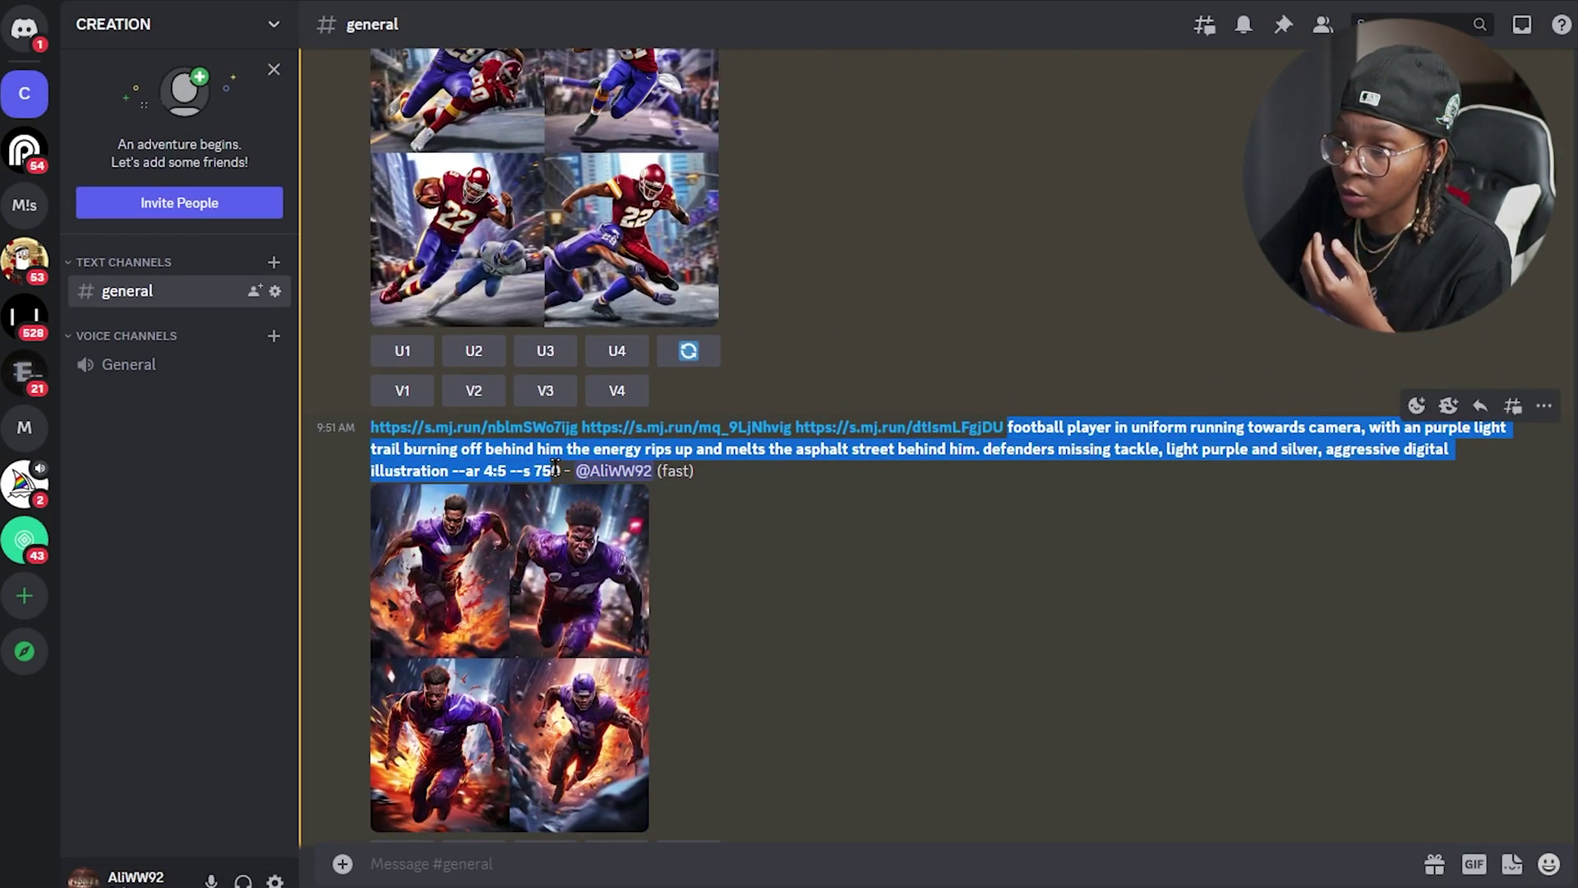
left_click(818, 489)
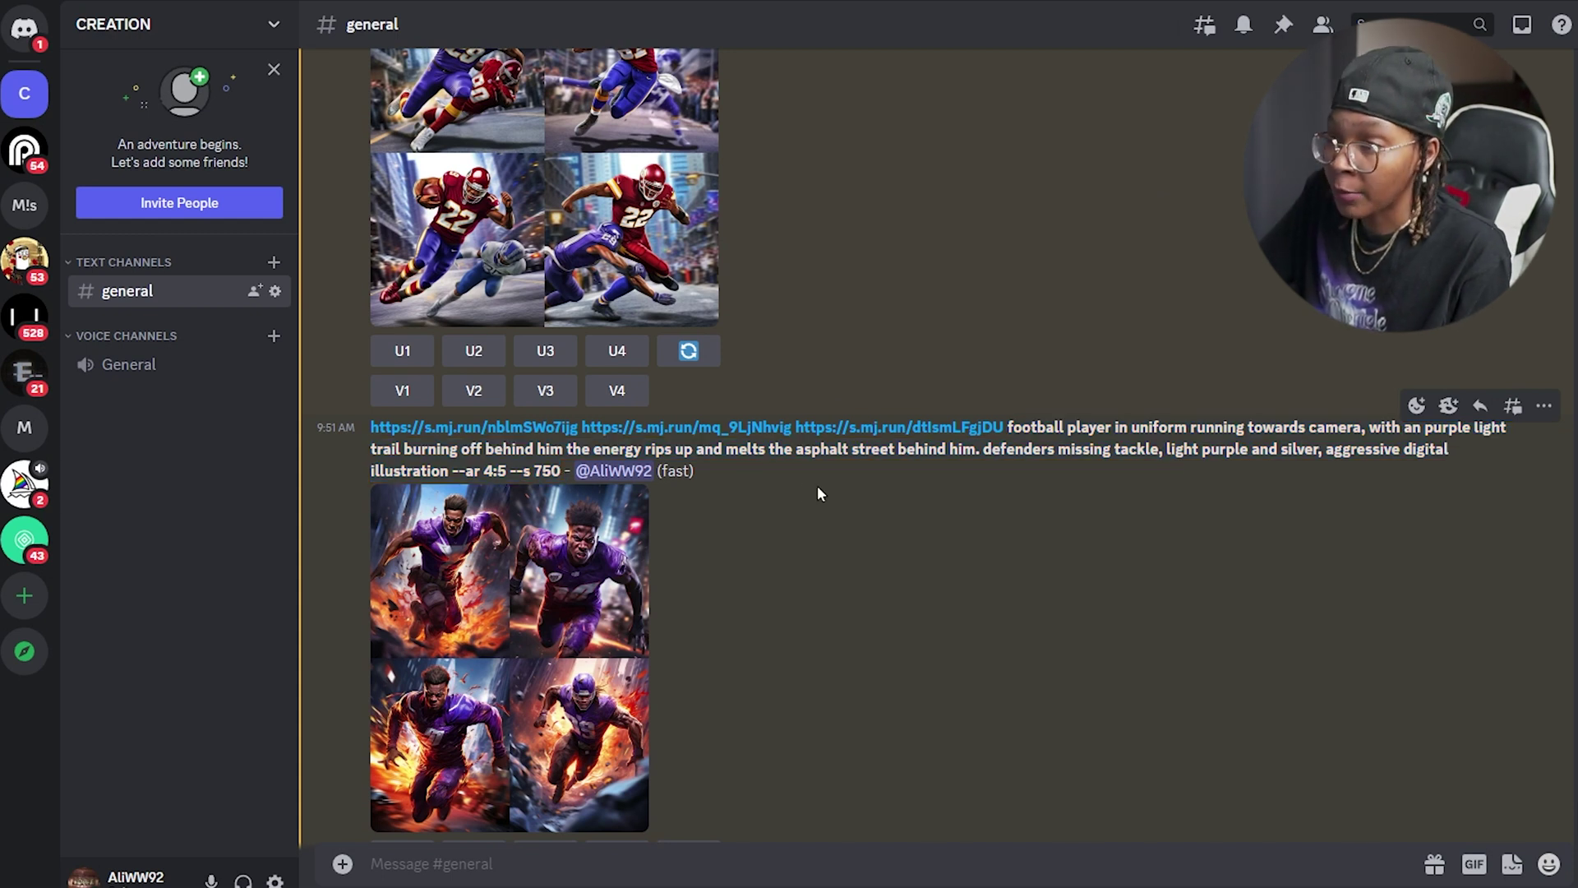
scroll(817, 485, "down", 2)
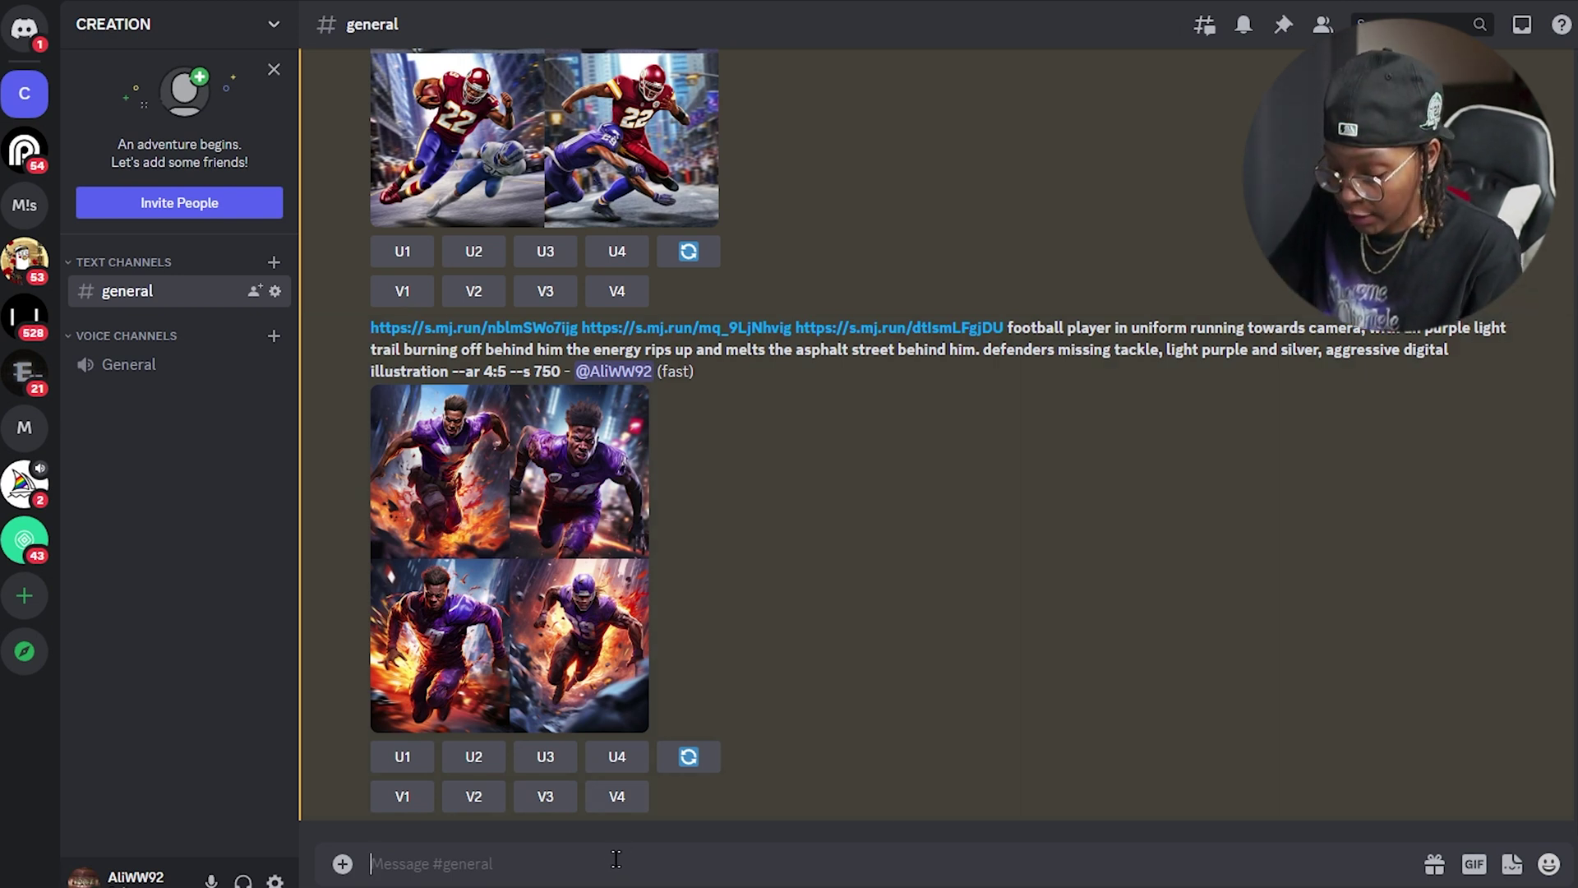
Step: Start a /blend command with minnesota-vikings-v-detroit-lions.jpg as image1 and aeca93c458c89a8693a0b2d5f0390e31.jpg as image2
type("/")
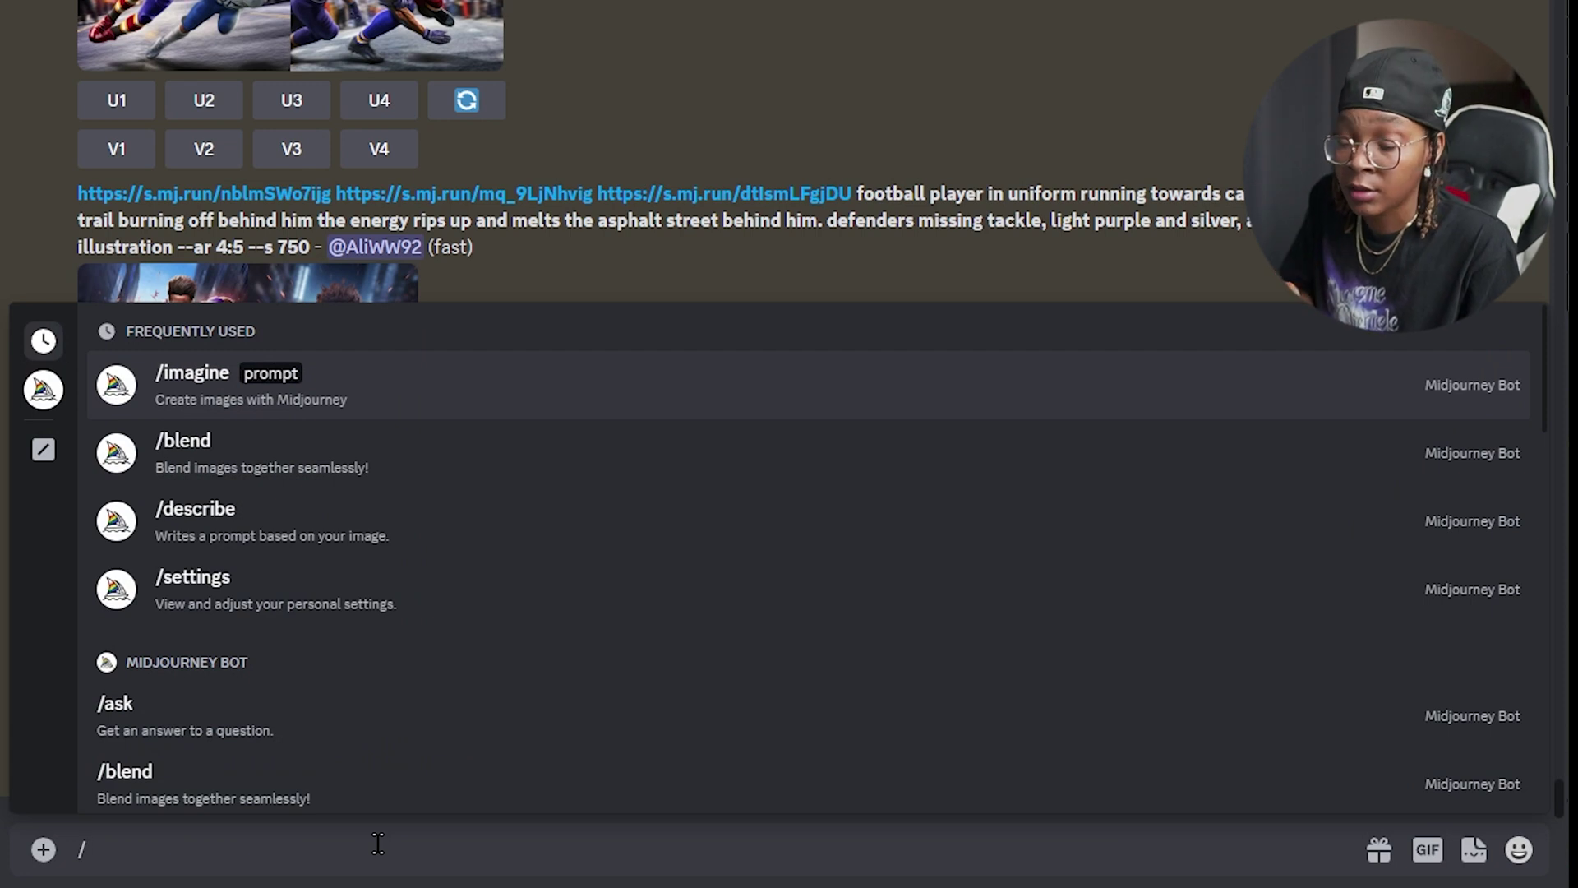
left_click(309, 781)
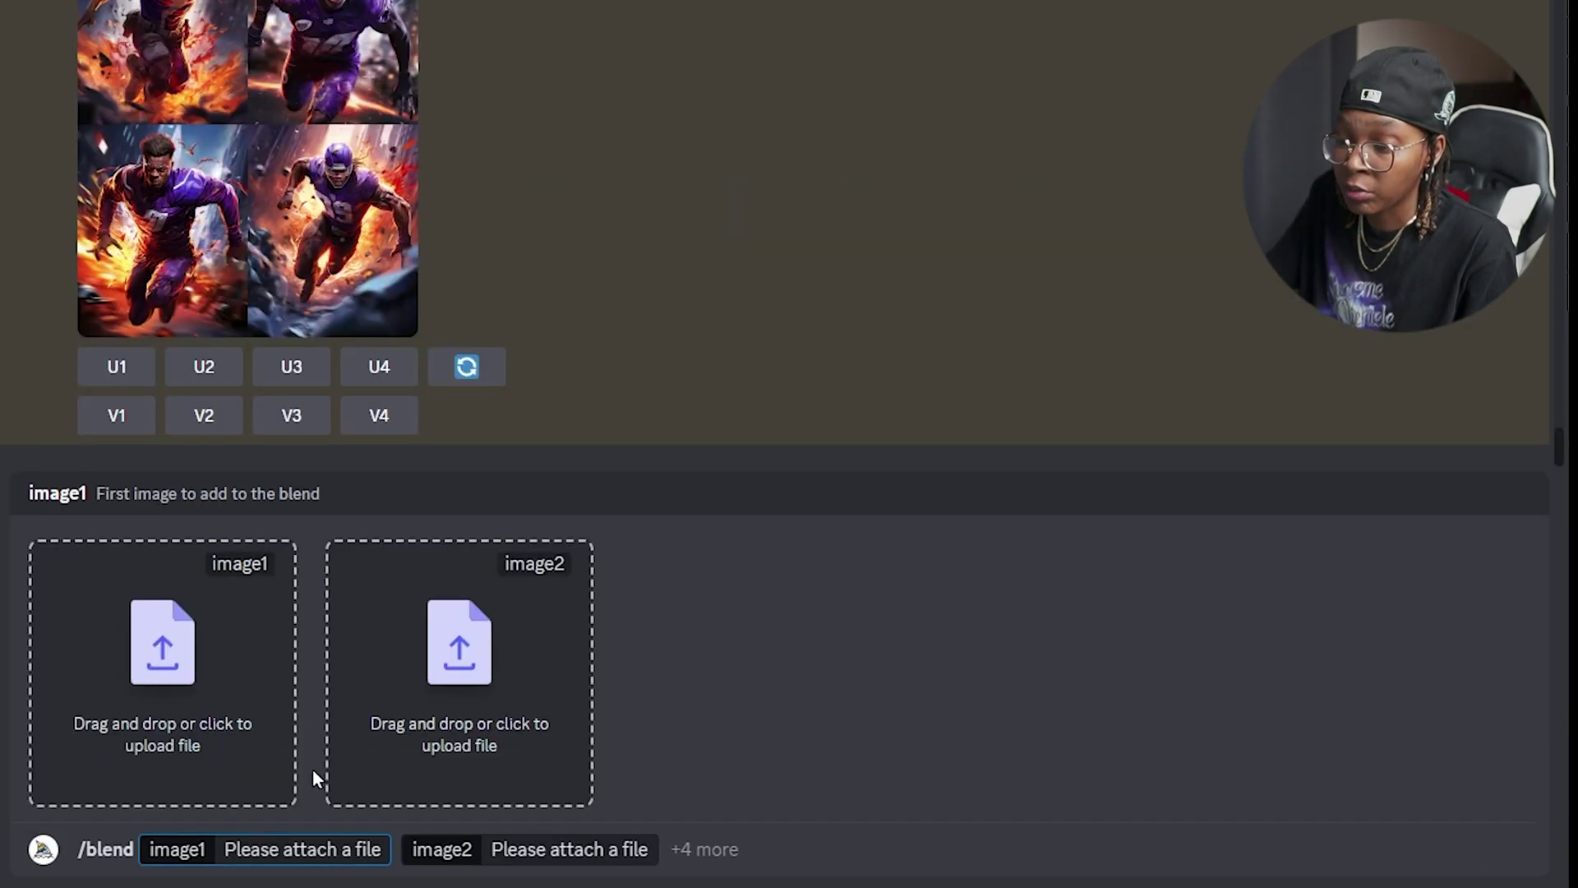
left_click(209, 641)
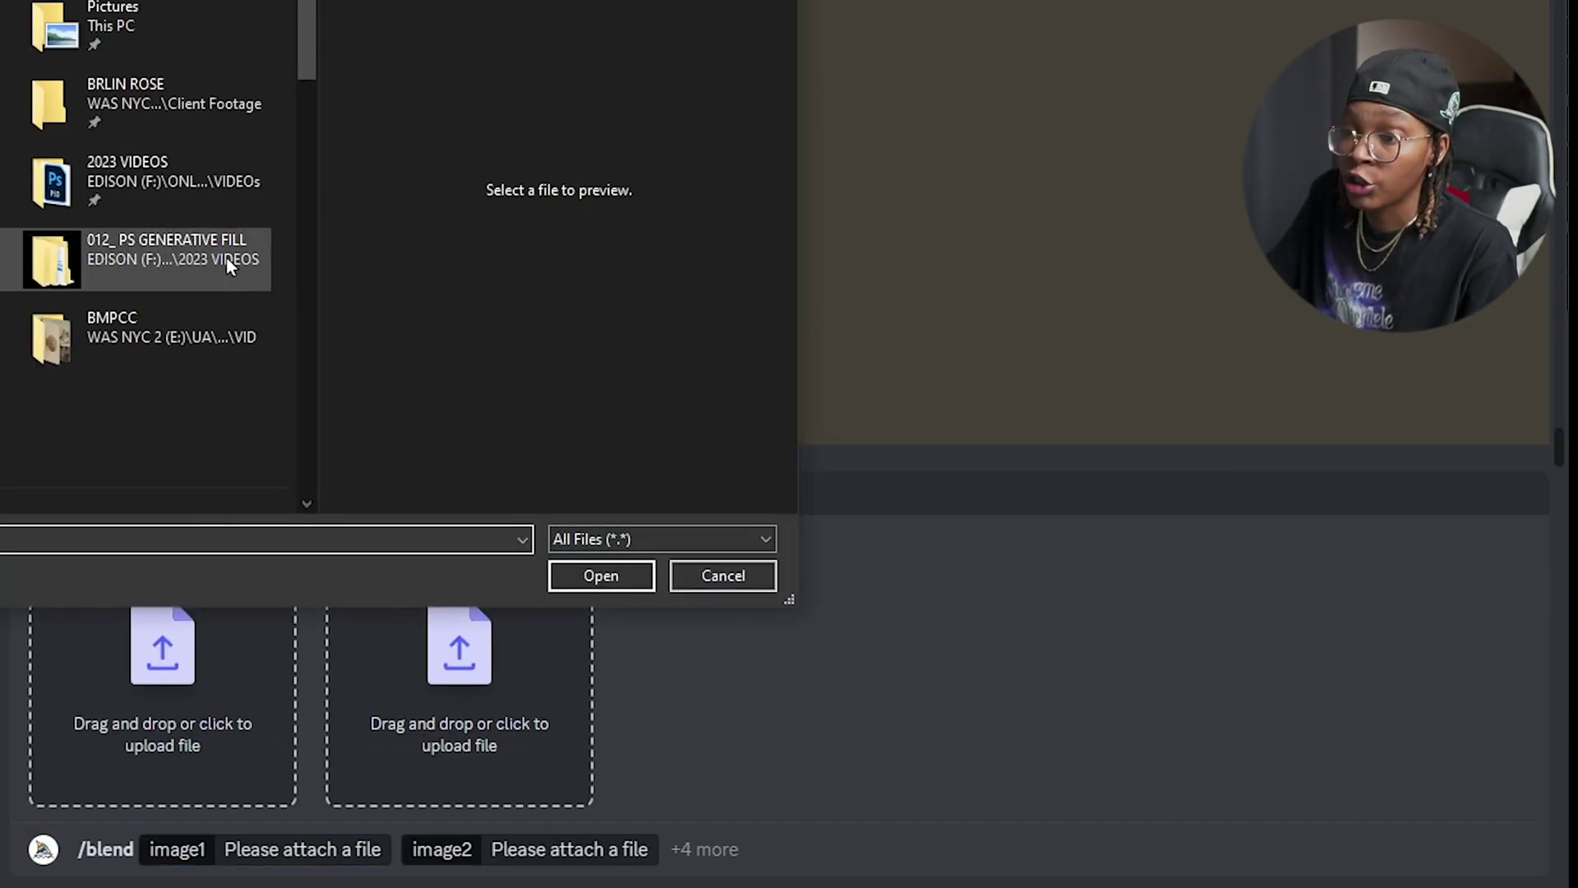
scroll(224, 250, "down", 5)
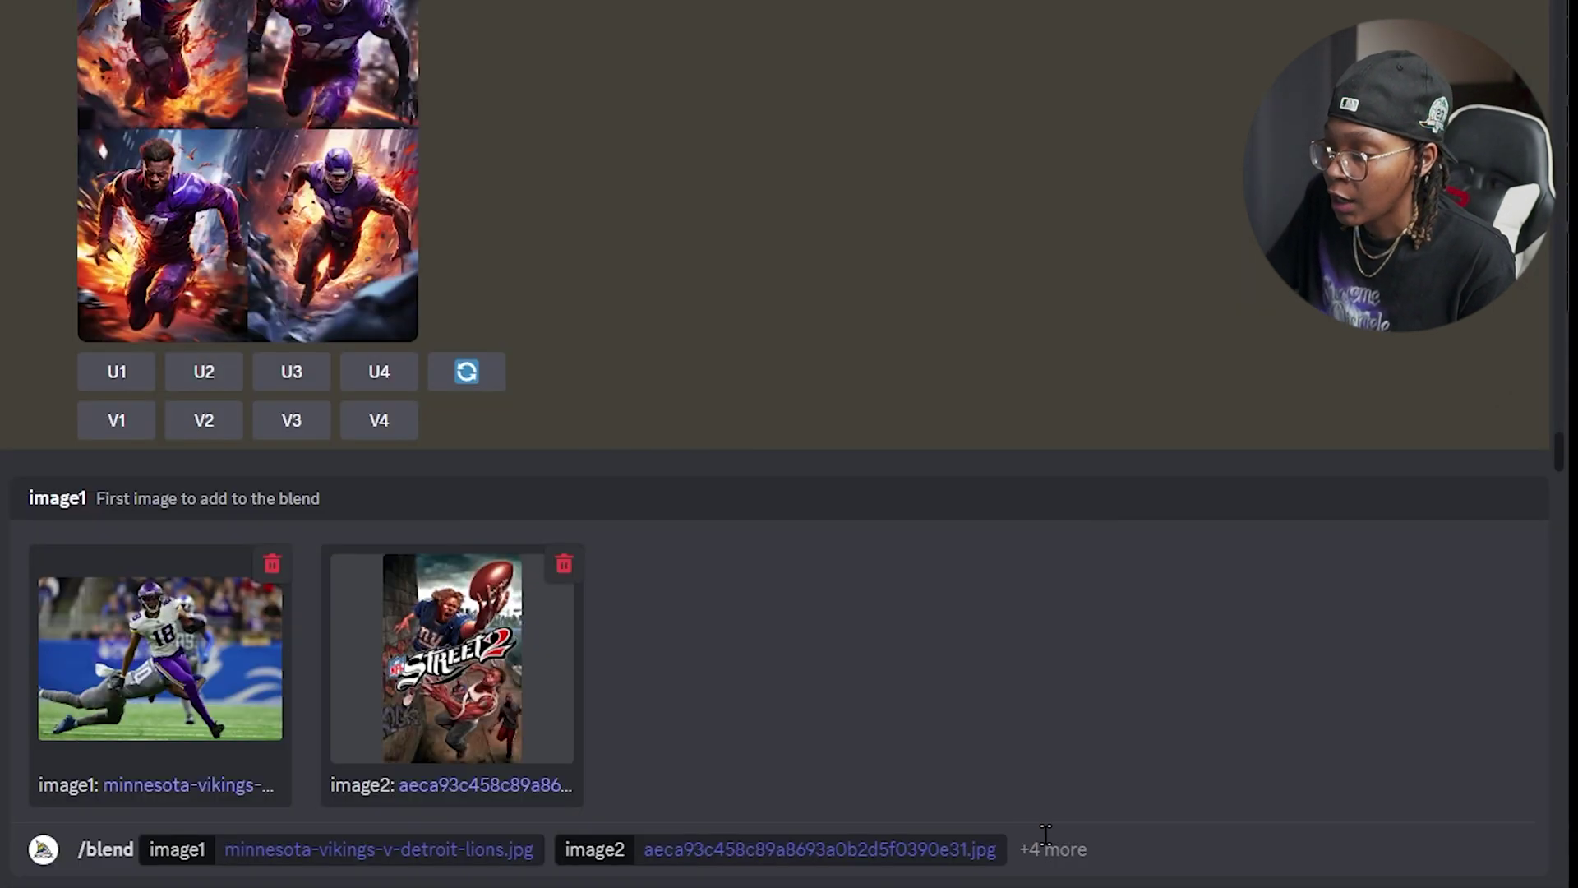
Step: Add an image3 option to the blend and attach 0_2.png to it
left_click(116, 355)
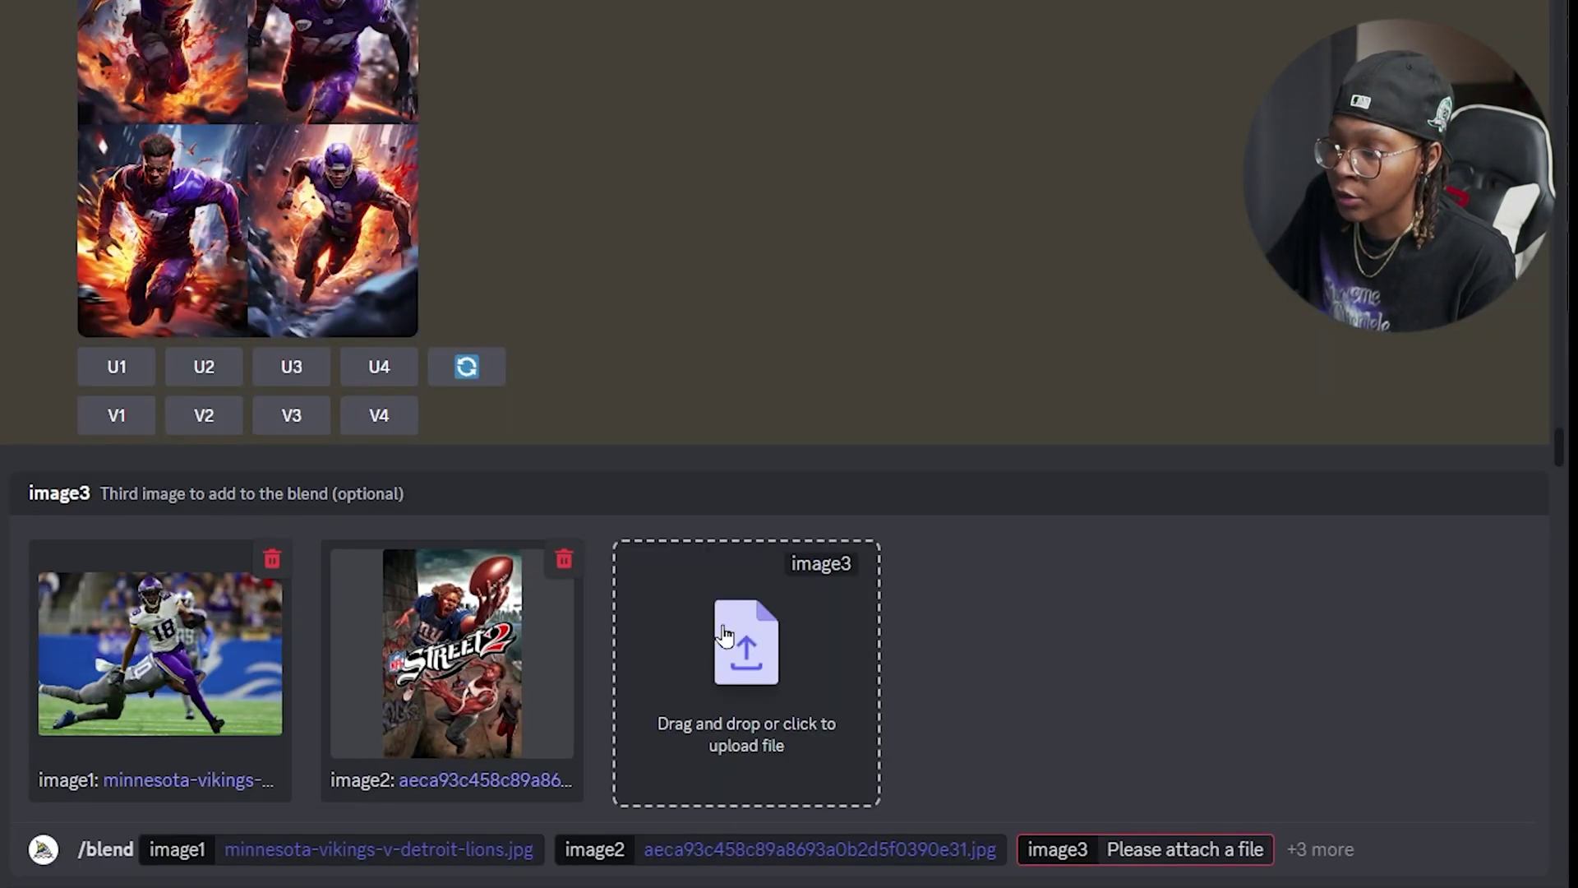
left_click(723, 633)
scroll(148, 342, "down", 4)
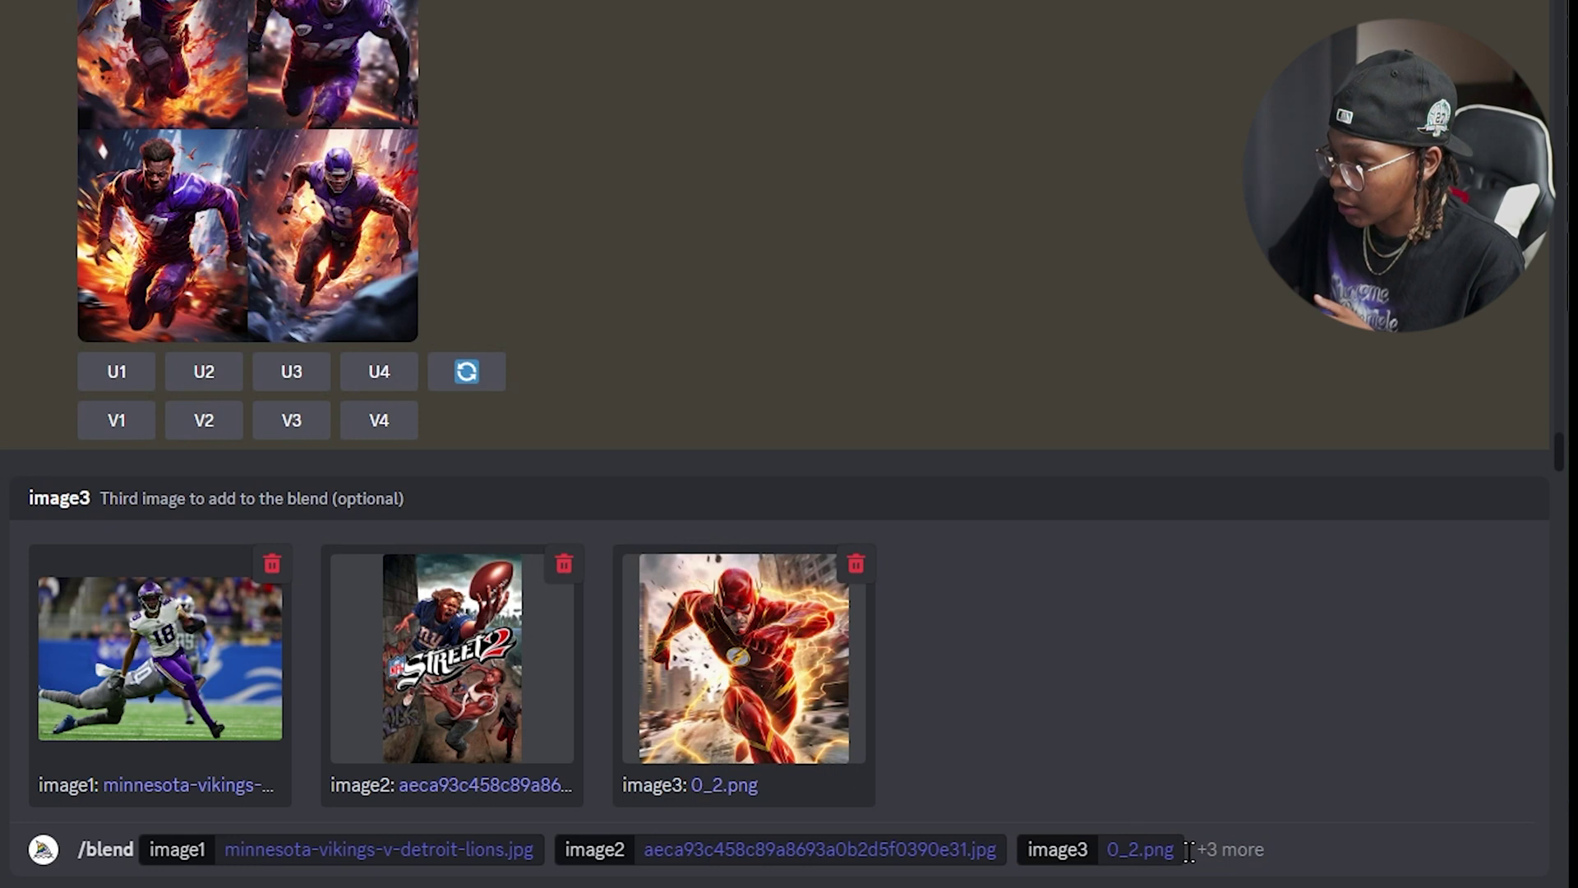
Step: Append the copied football player prompt with --ar 4:5 --s 750 to the blend, insert "holding football" after "player", and submit it
left_click(1218, 840)
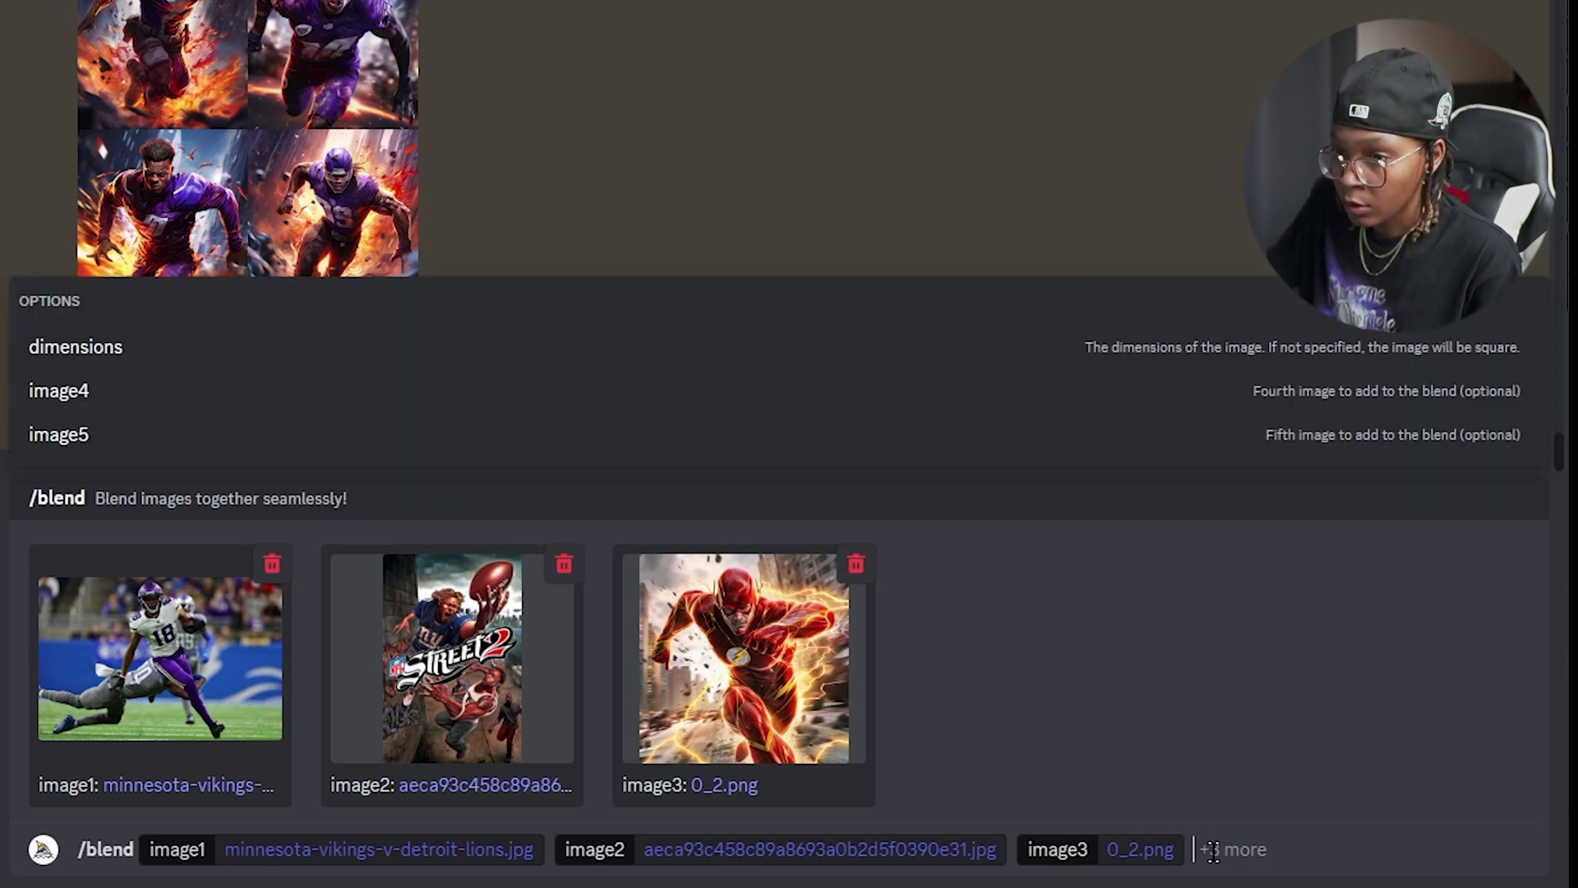
type("football player in uniform running towards camera, with an purple light trail burning off behind him the energy rips up and melts the asphalt street behind him. defenders missing tackle, light purple and silver, aggressive digital illustration --ar 4:5 --s 750")
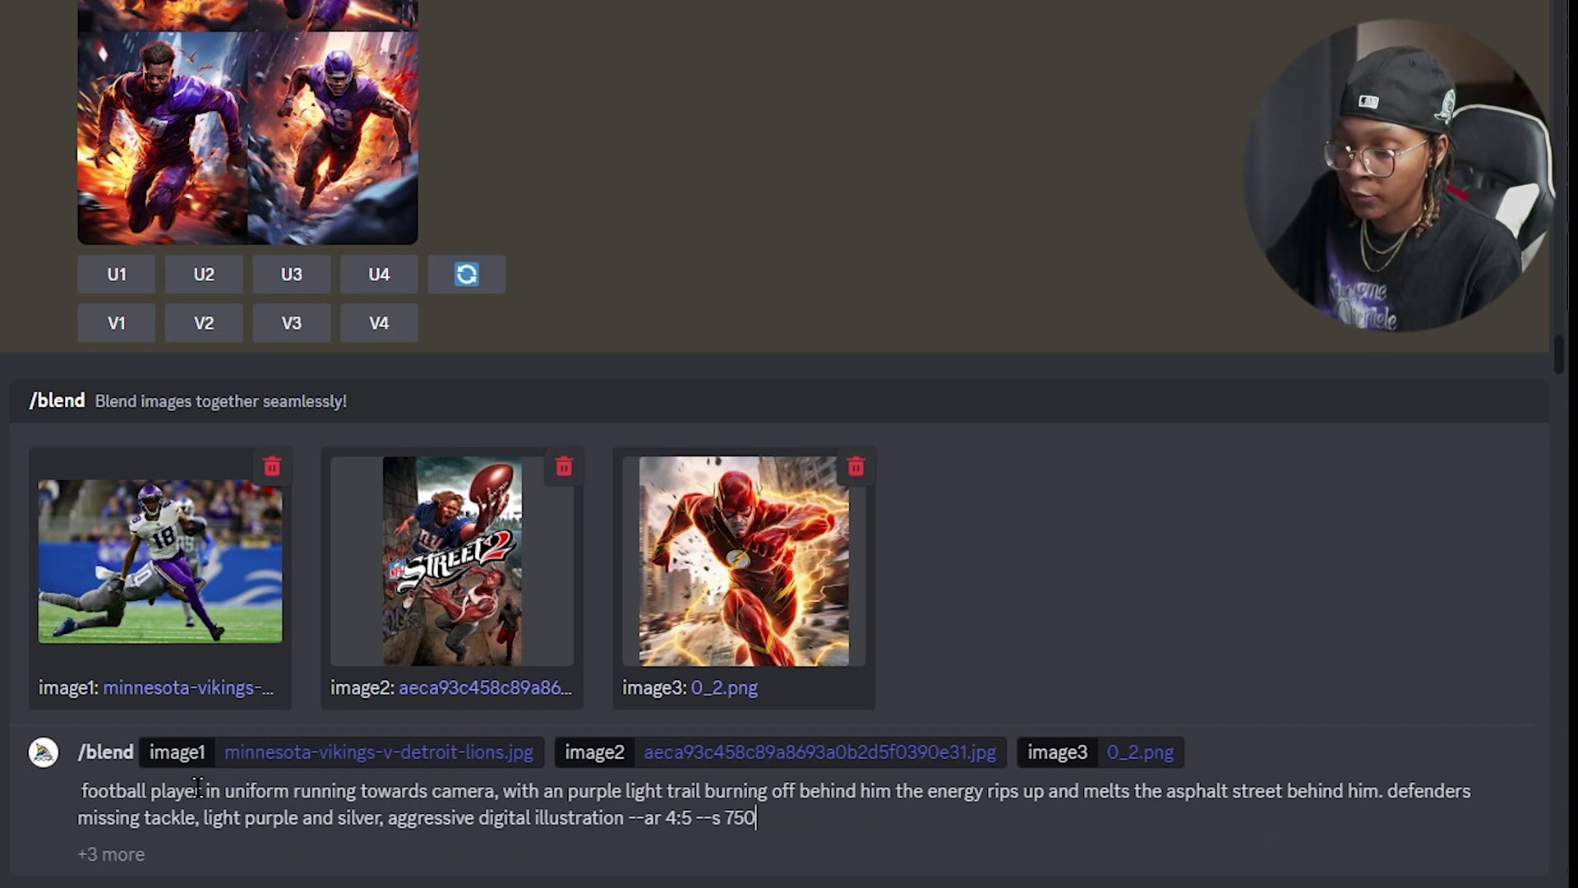
type("holding ")
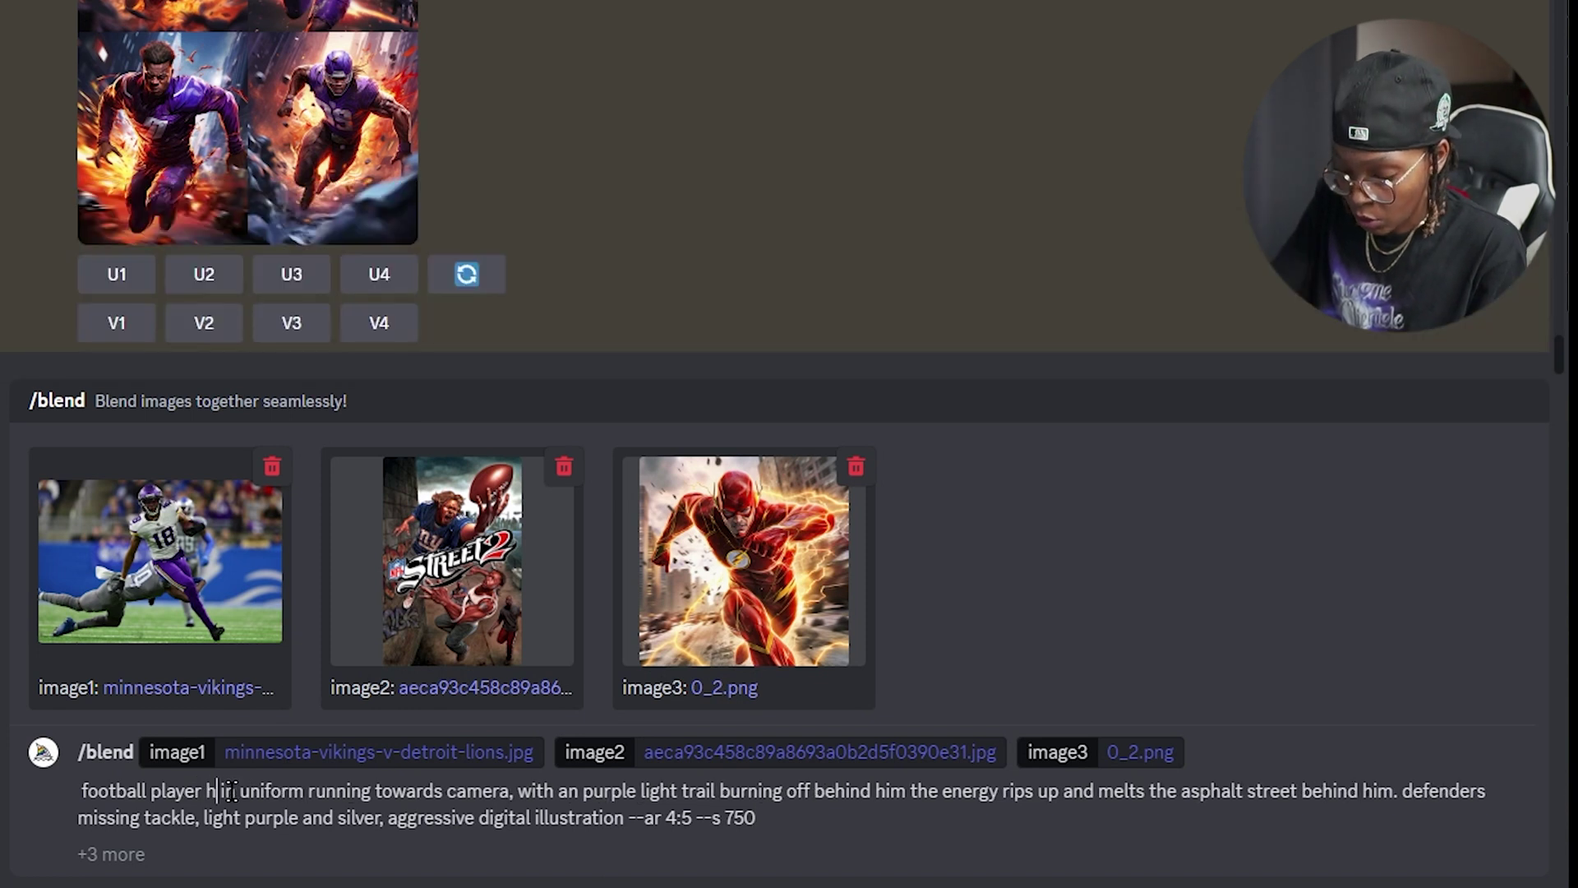
type("fotball")
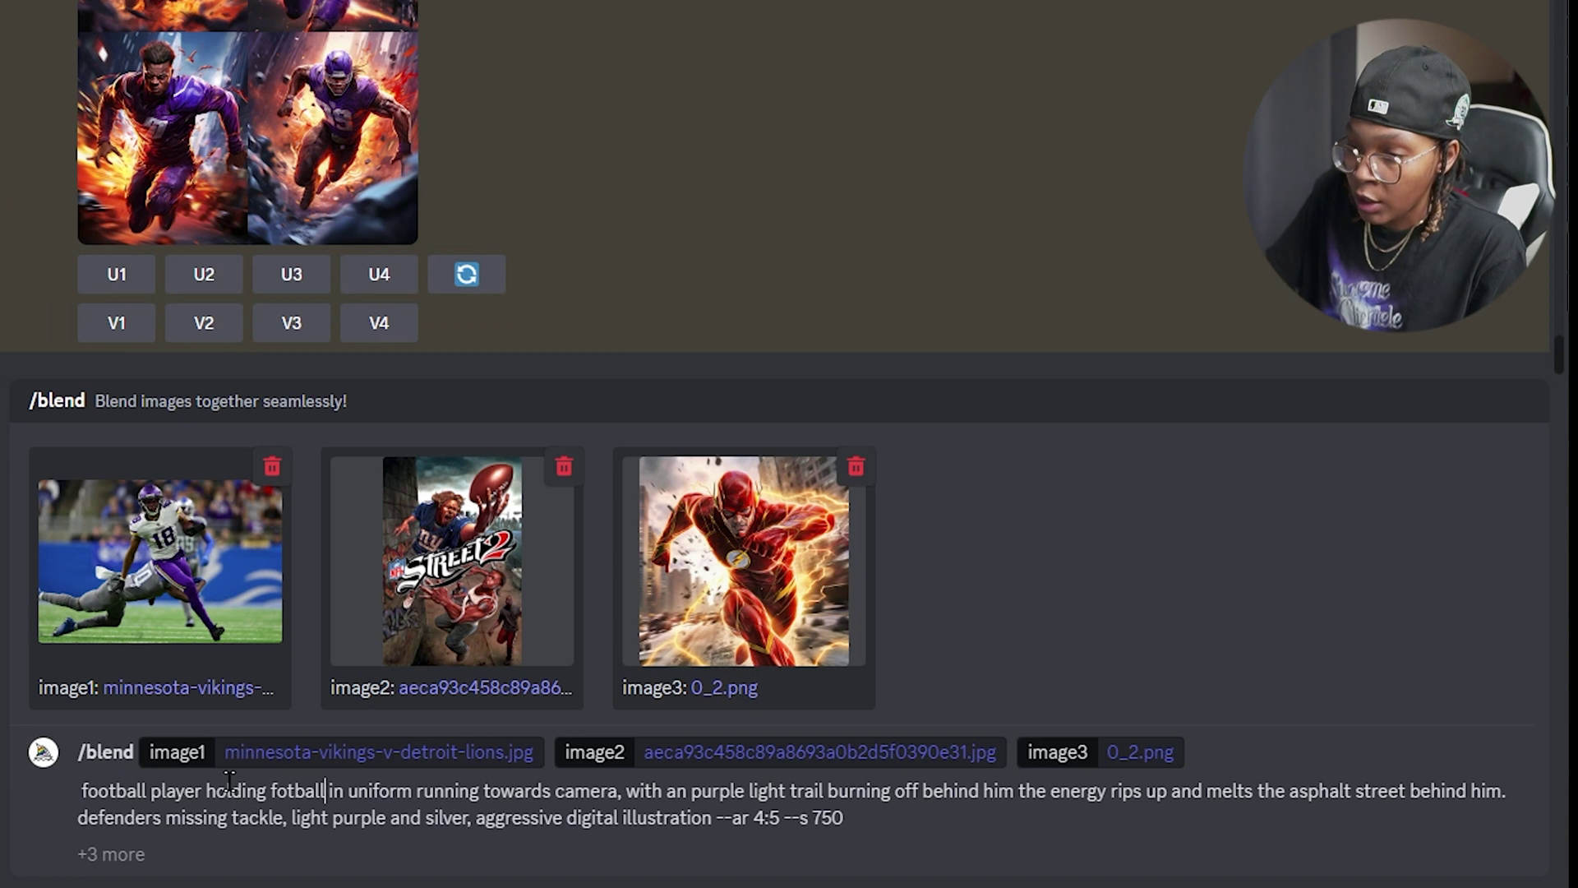
left_click(293, 789)
type("o")
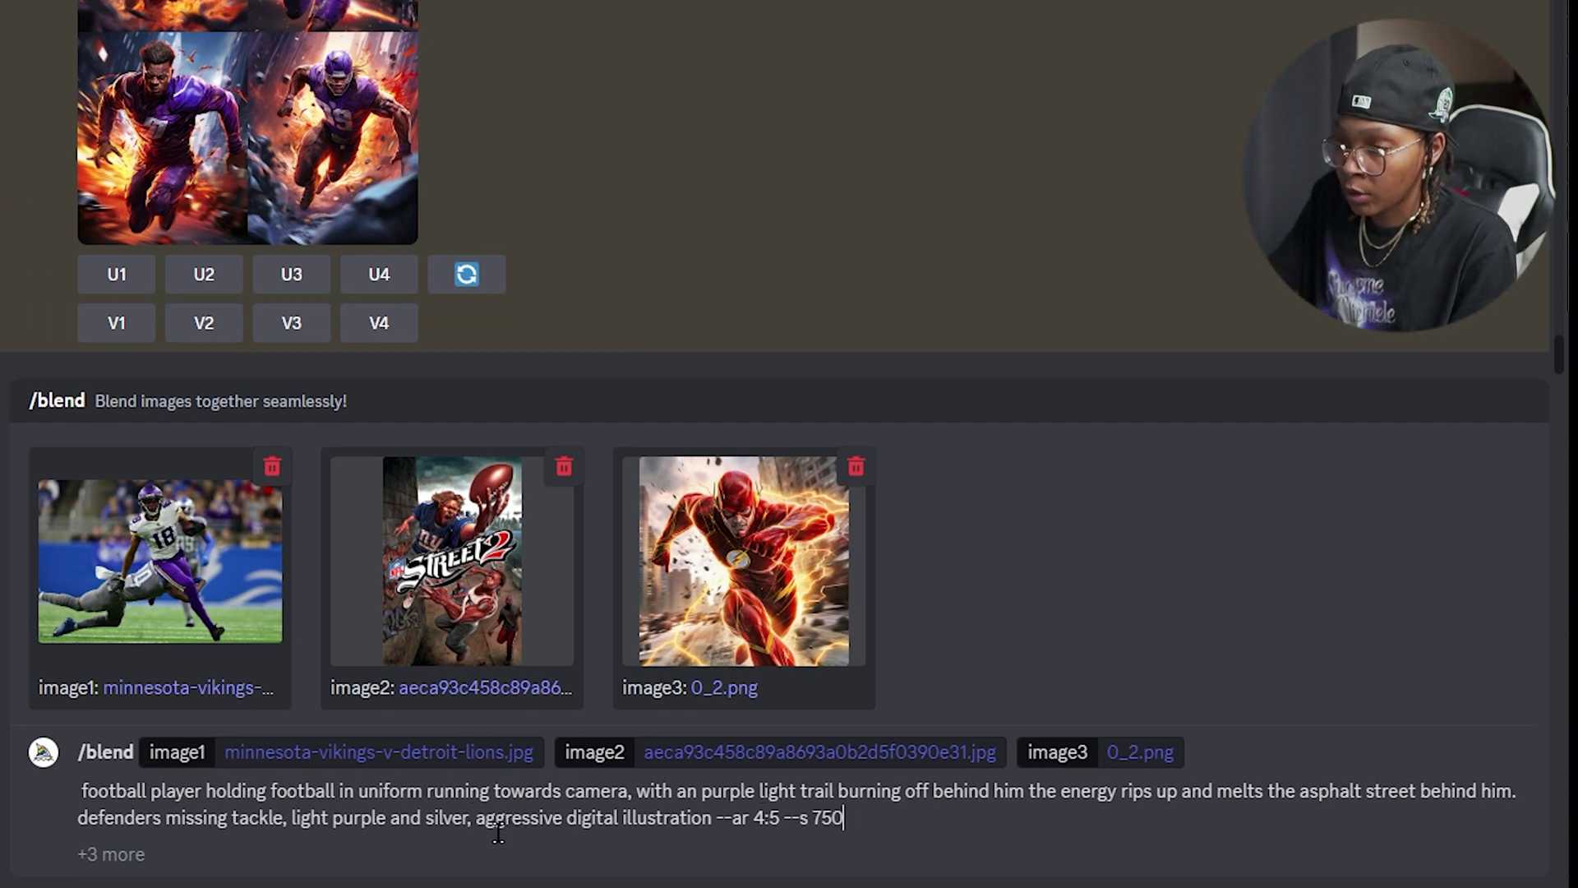
key("Return")
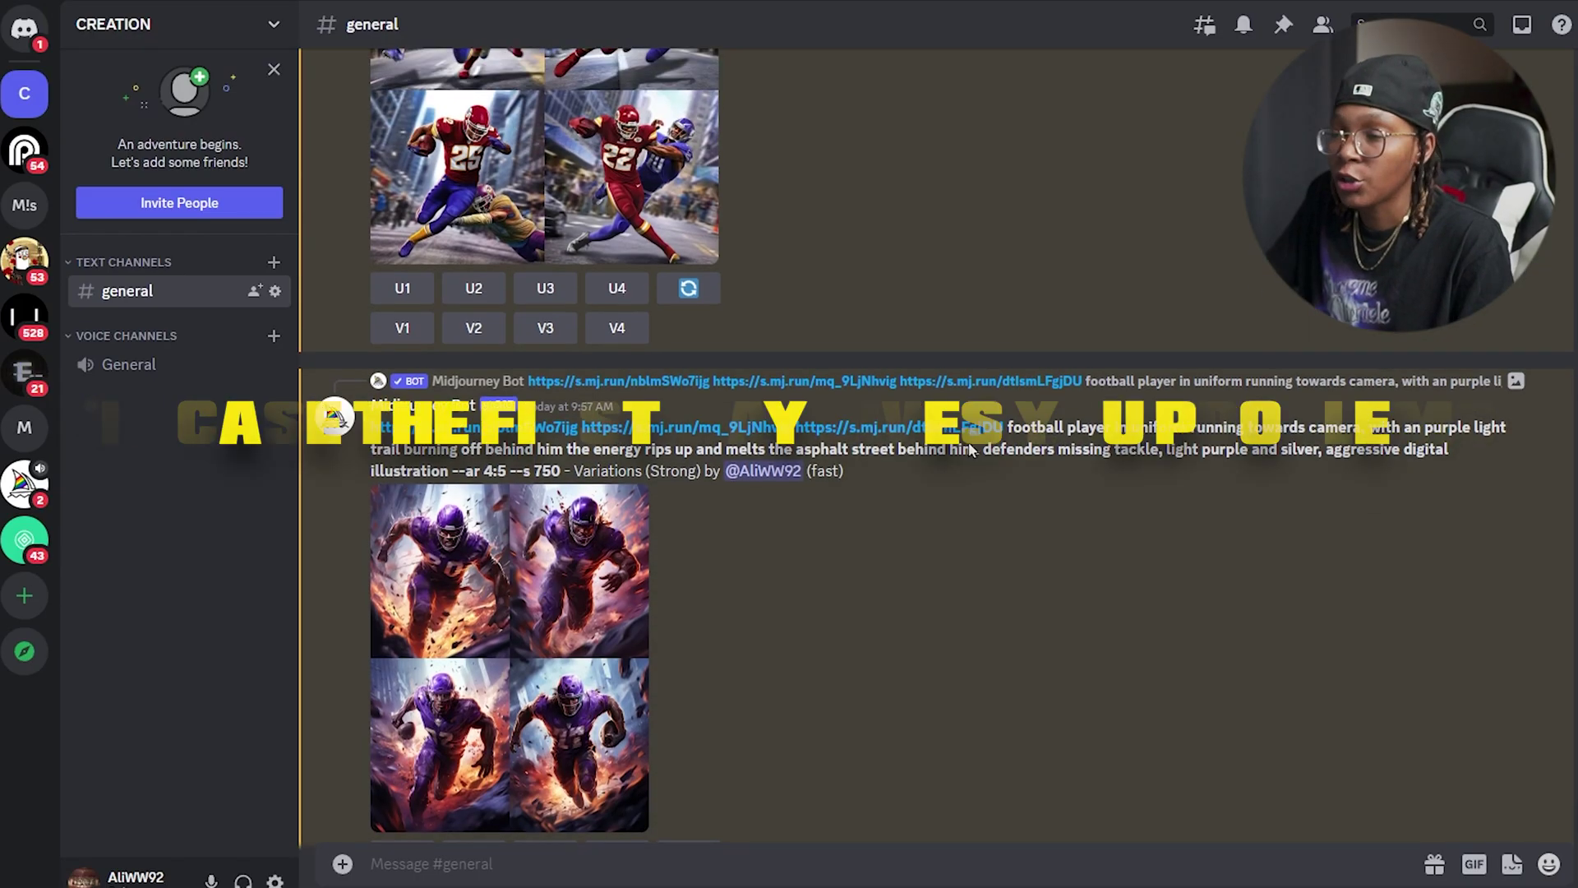
Step: Start an /imagine command with the "football player holding football in uniform" prompt, ending at "aggressive digital illustration"
scroll(963, 444, "up", 3)
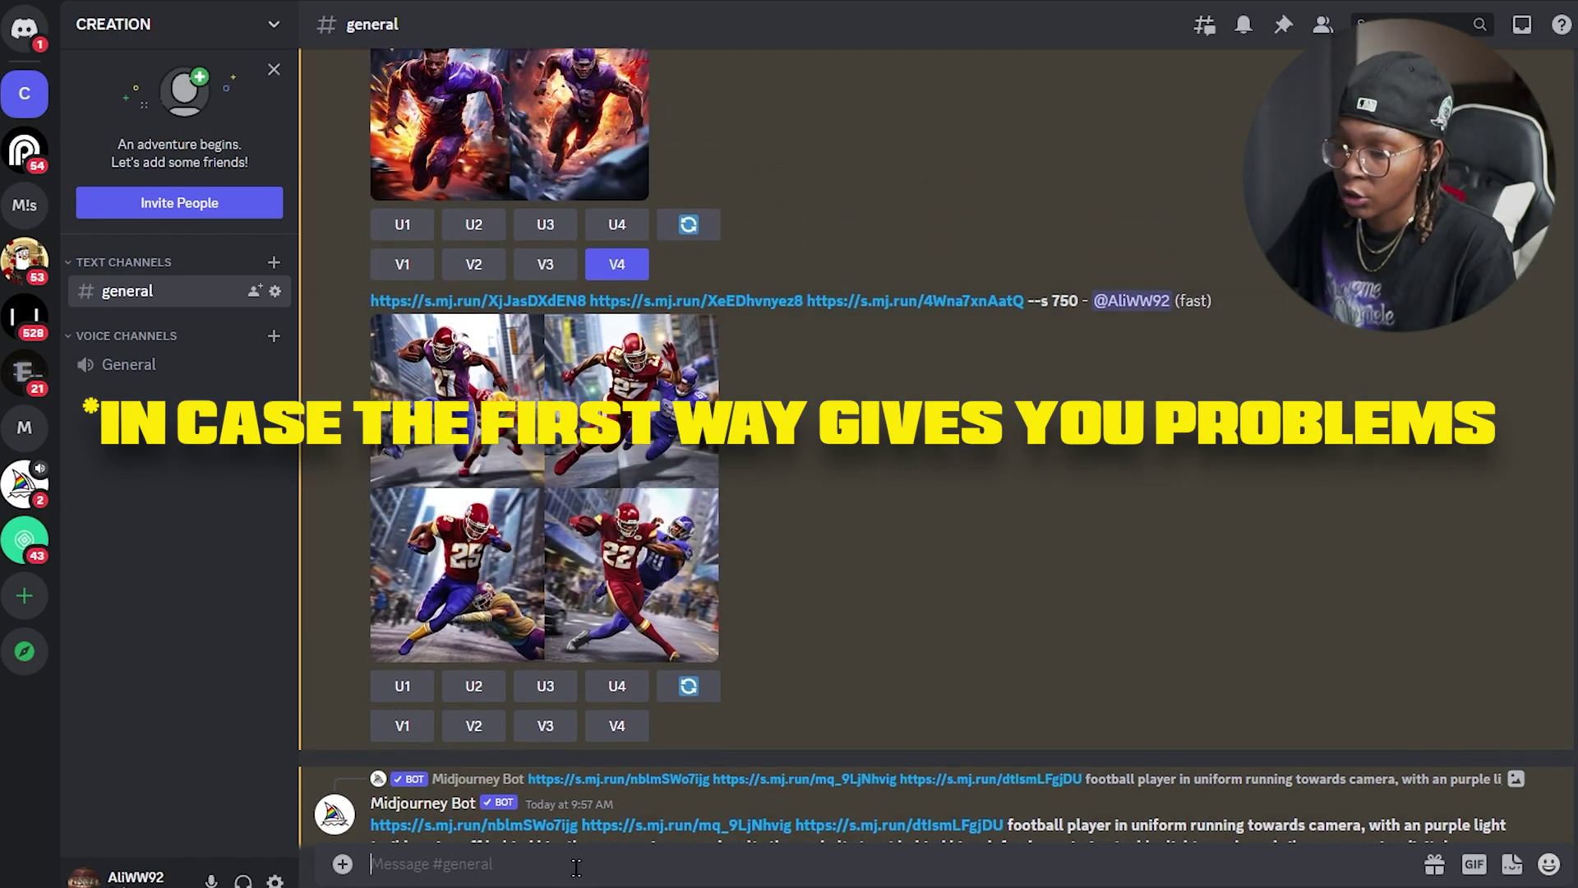
type("/im")
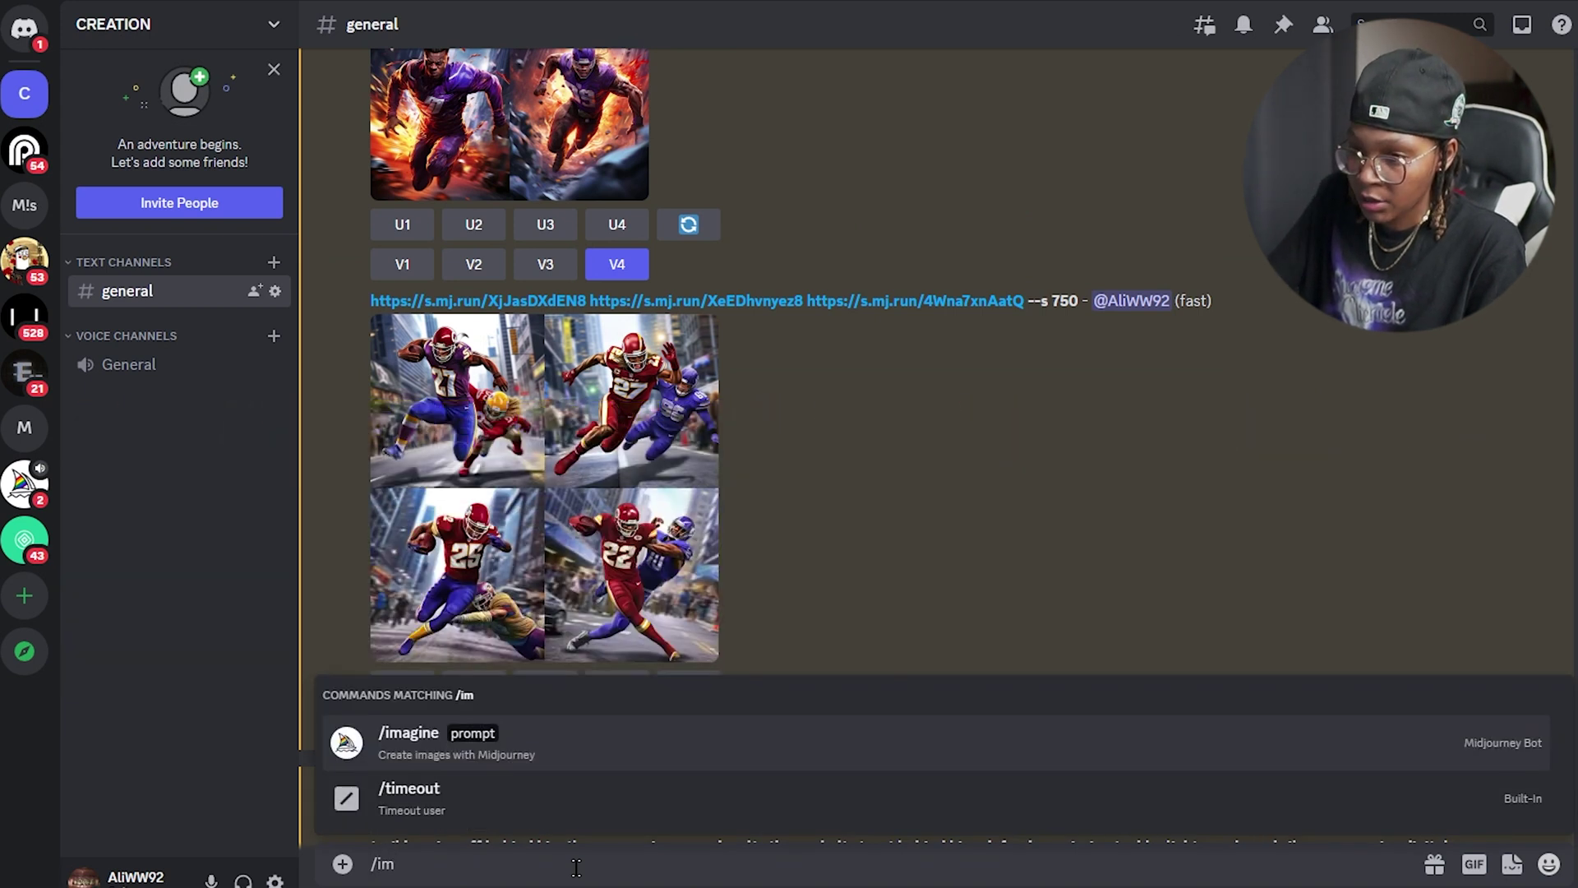
left_click(623, 748)
type("football player holding football in uniform running towards camera, with an purple light trail burning off behind him the energy rips up and melts the asphalt street behind him. defenders missing tackle, light purple and silver, aggressive digital illustration")
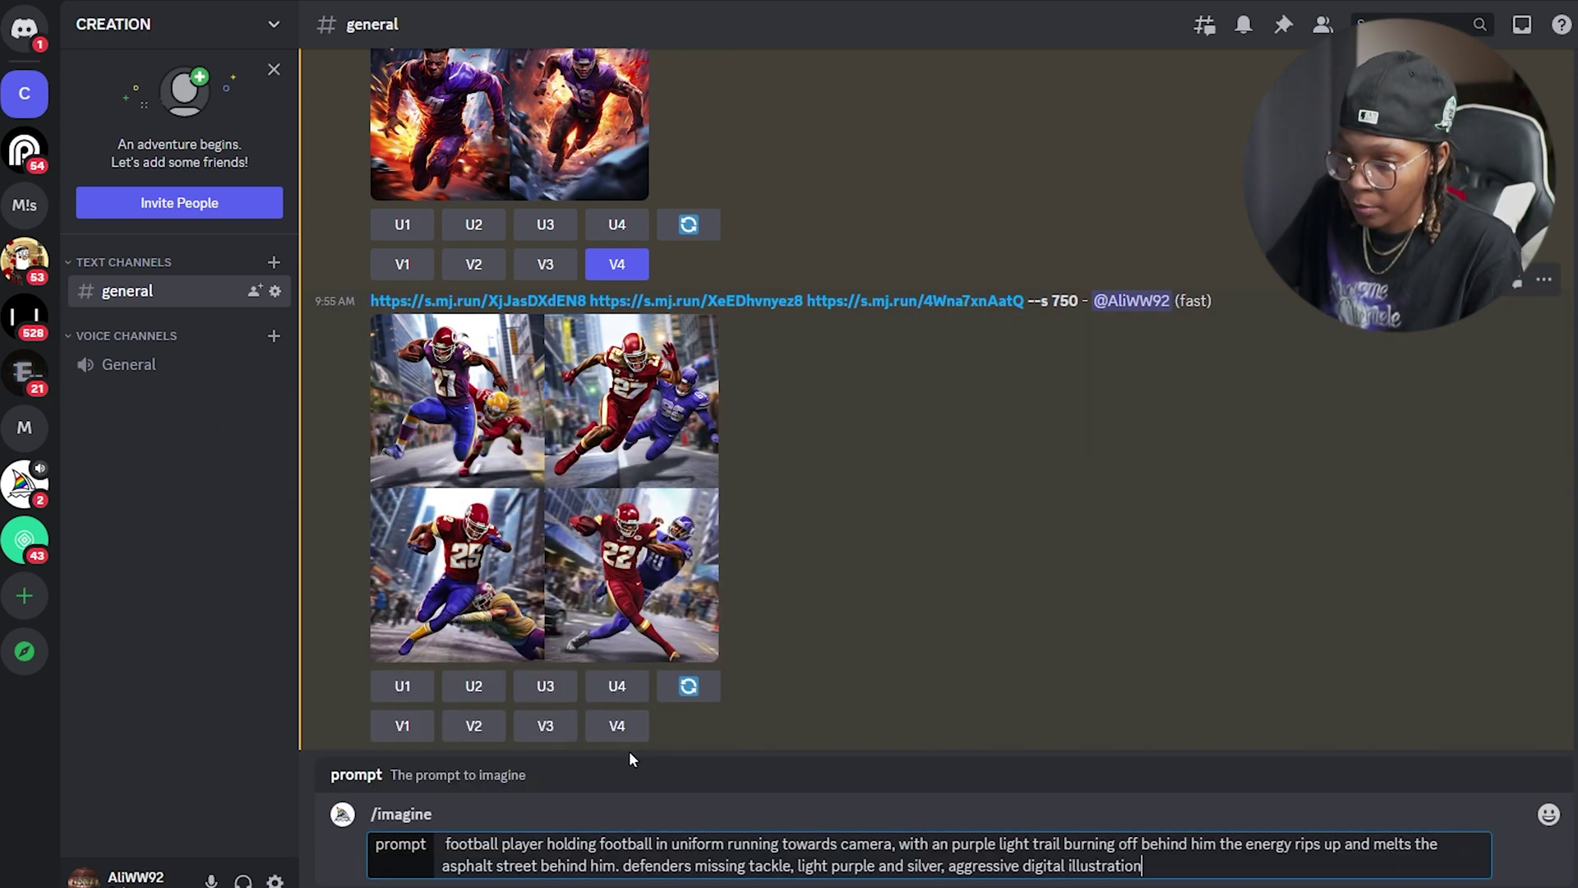
Step: Copy the three s.mj.run image links from the 9:55 AM blend result and insert them at the start of the prompt
scroll(837, 515, "up", 3)
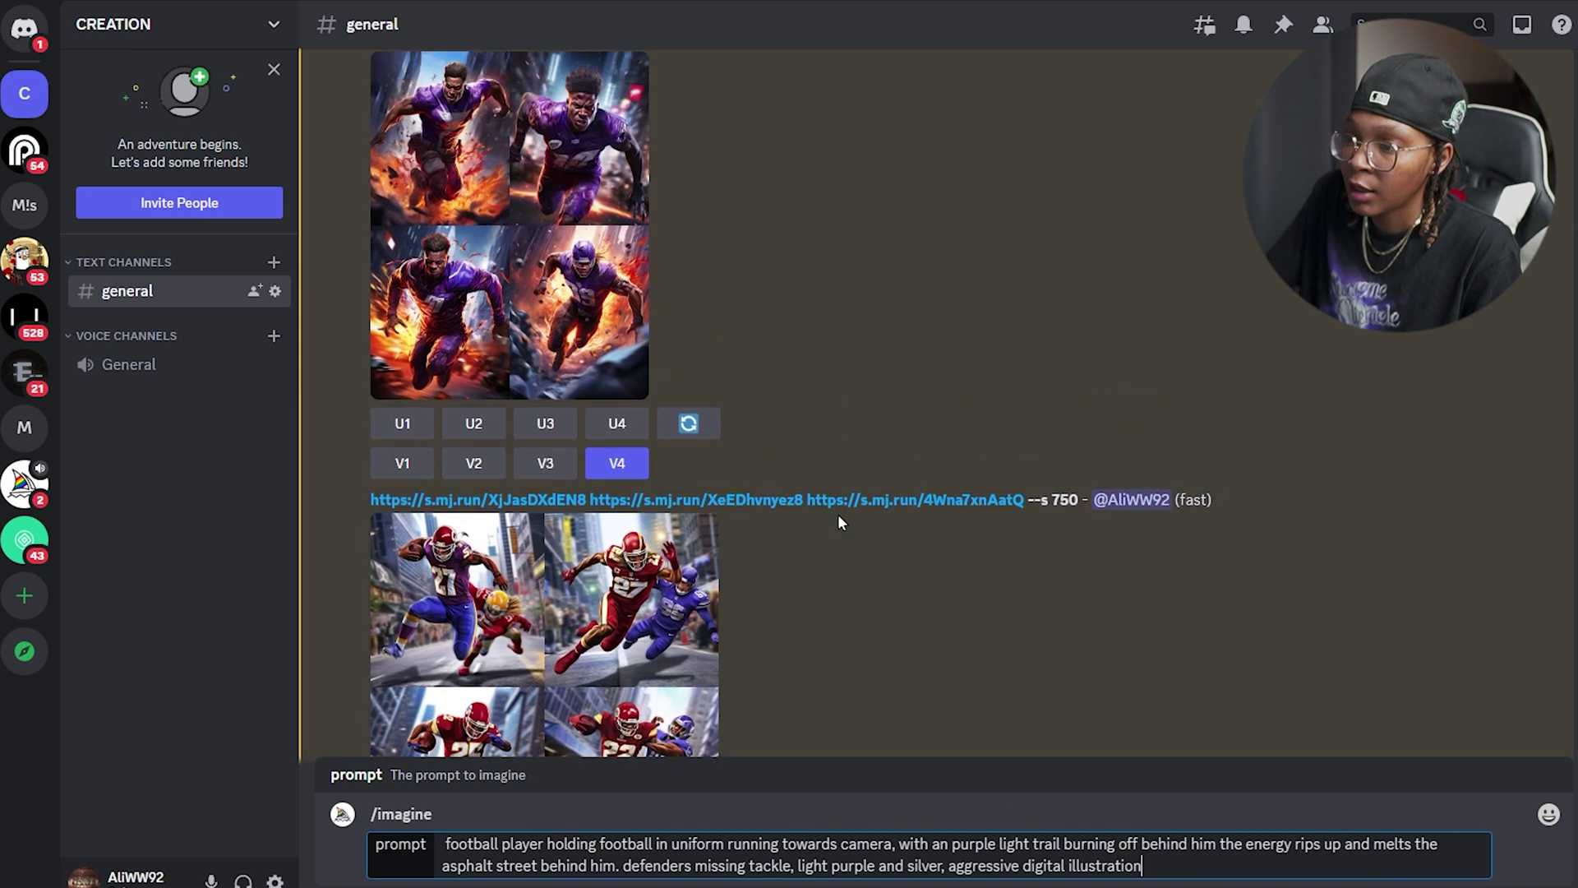
left_click_drag(1024, 500, 383, 503)
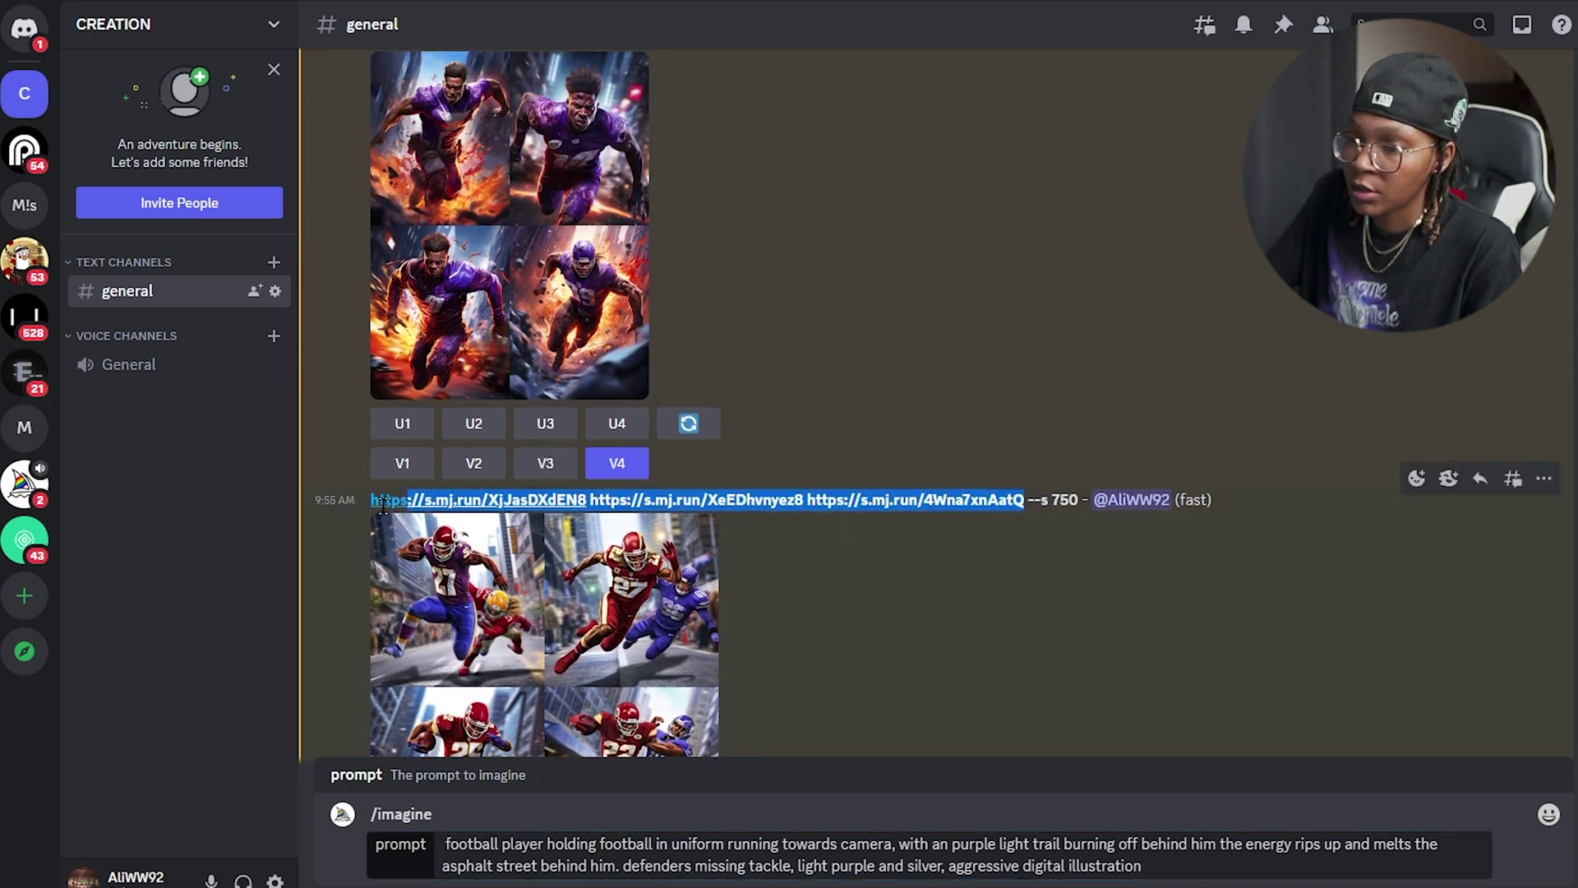
left_click(445, 845)
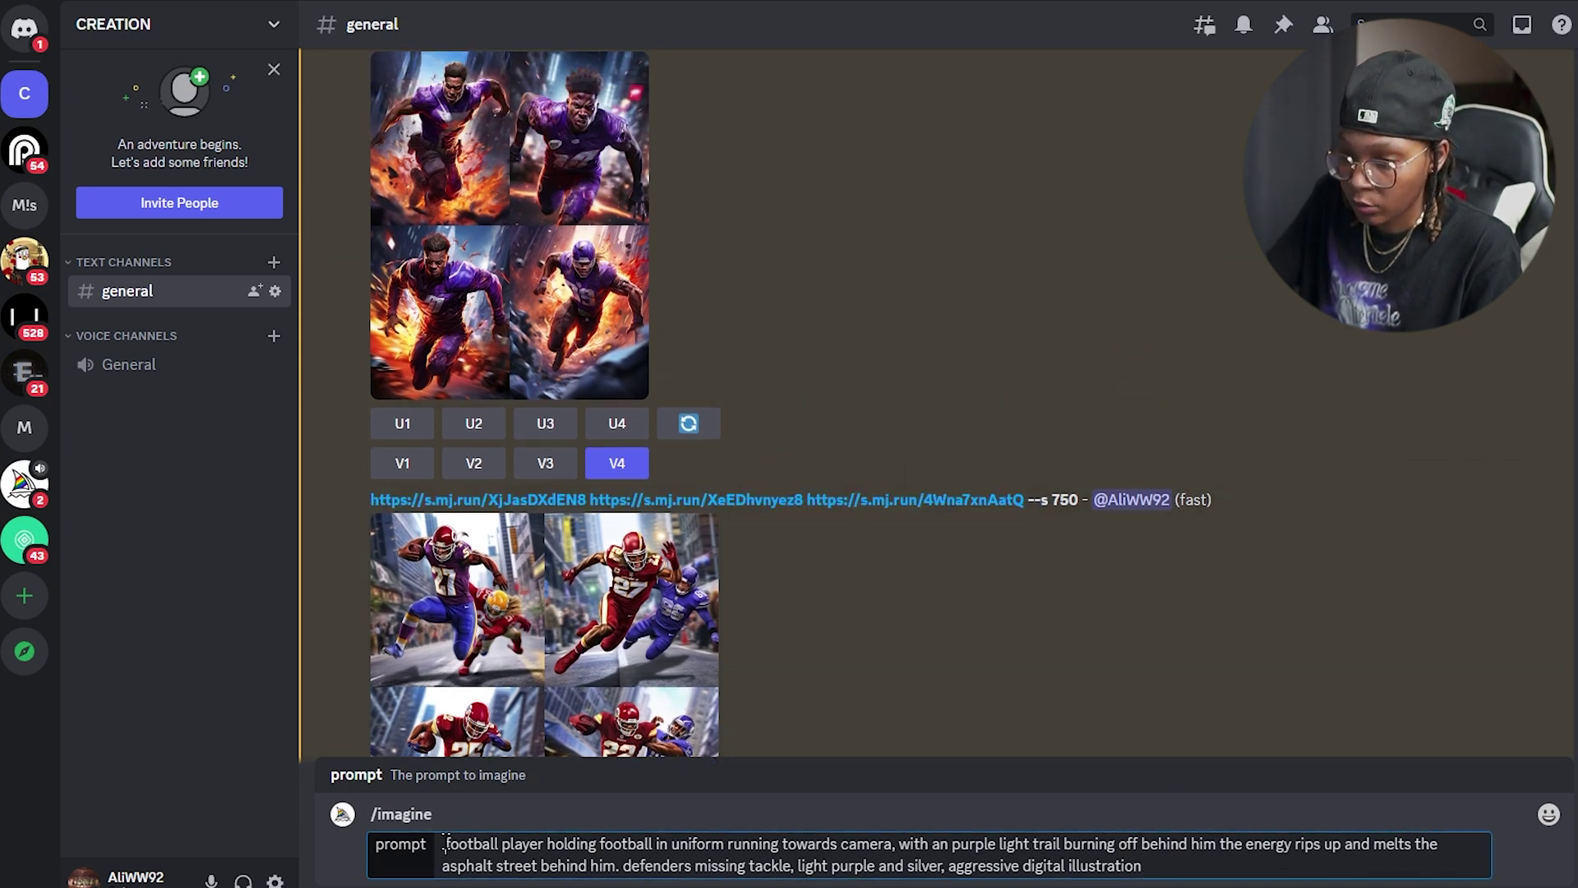
type("https://s.mj.run/XjJasDXdEN8 https://s.mj.run/XeEDhvnyez8 https://s.mj.run/4Wna7xnAatQ")
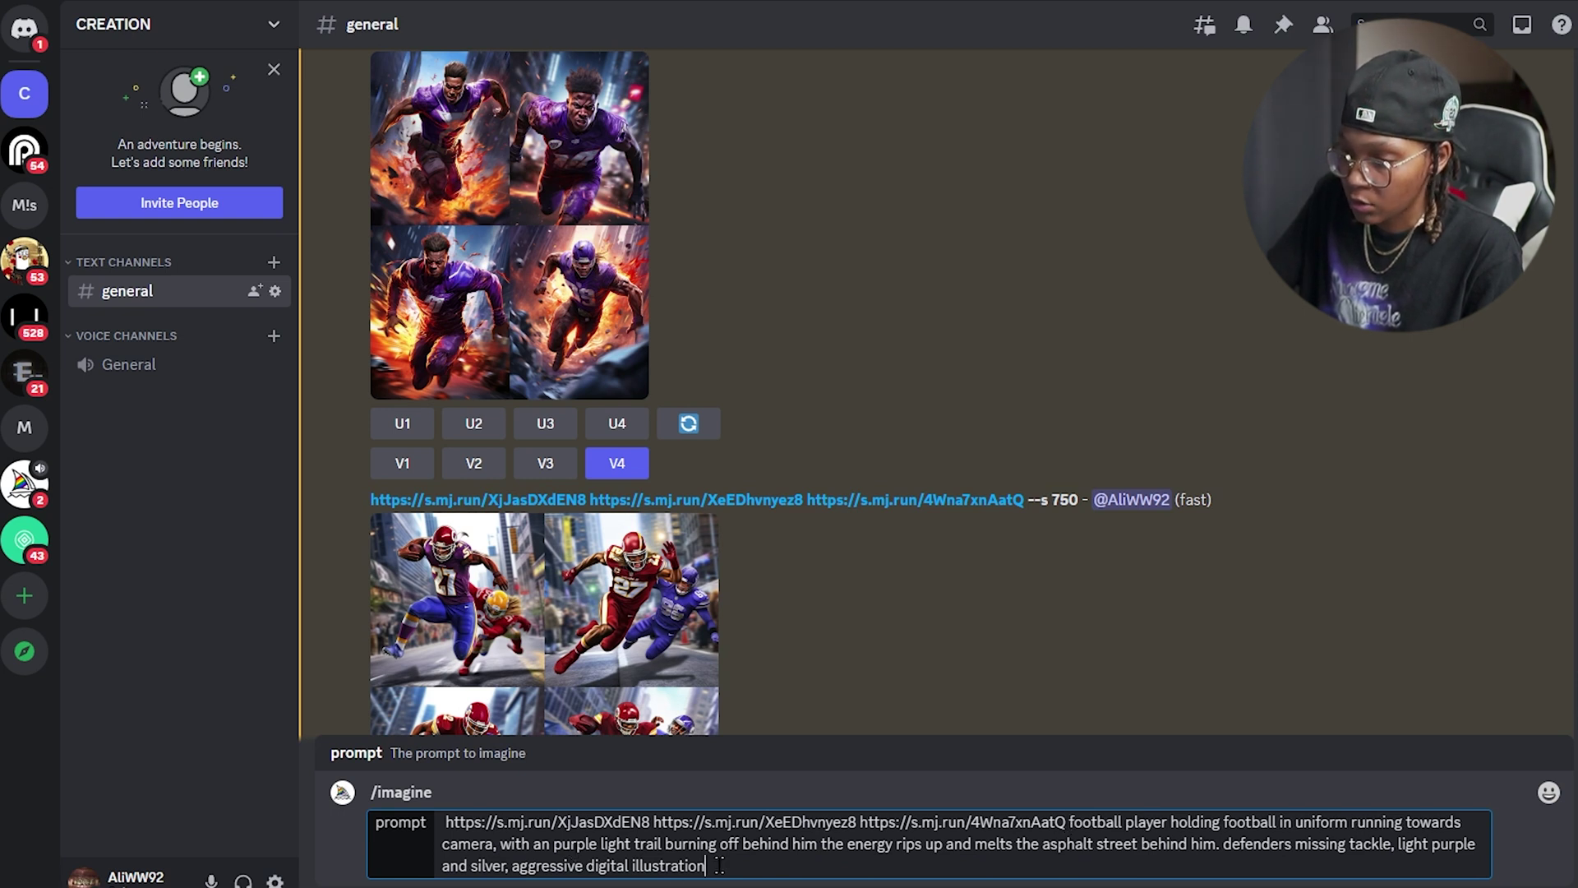
Step: Append the --ar 4:5 parameter from the 9:51 AM message to the prompt and send the /imagine command
scroll(960, 444, "up", 5)
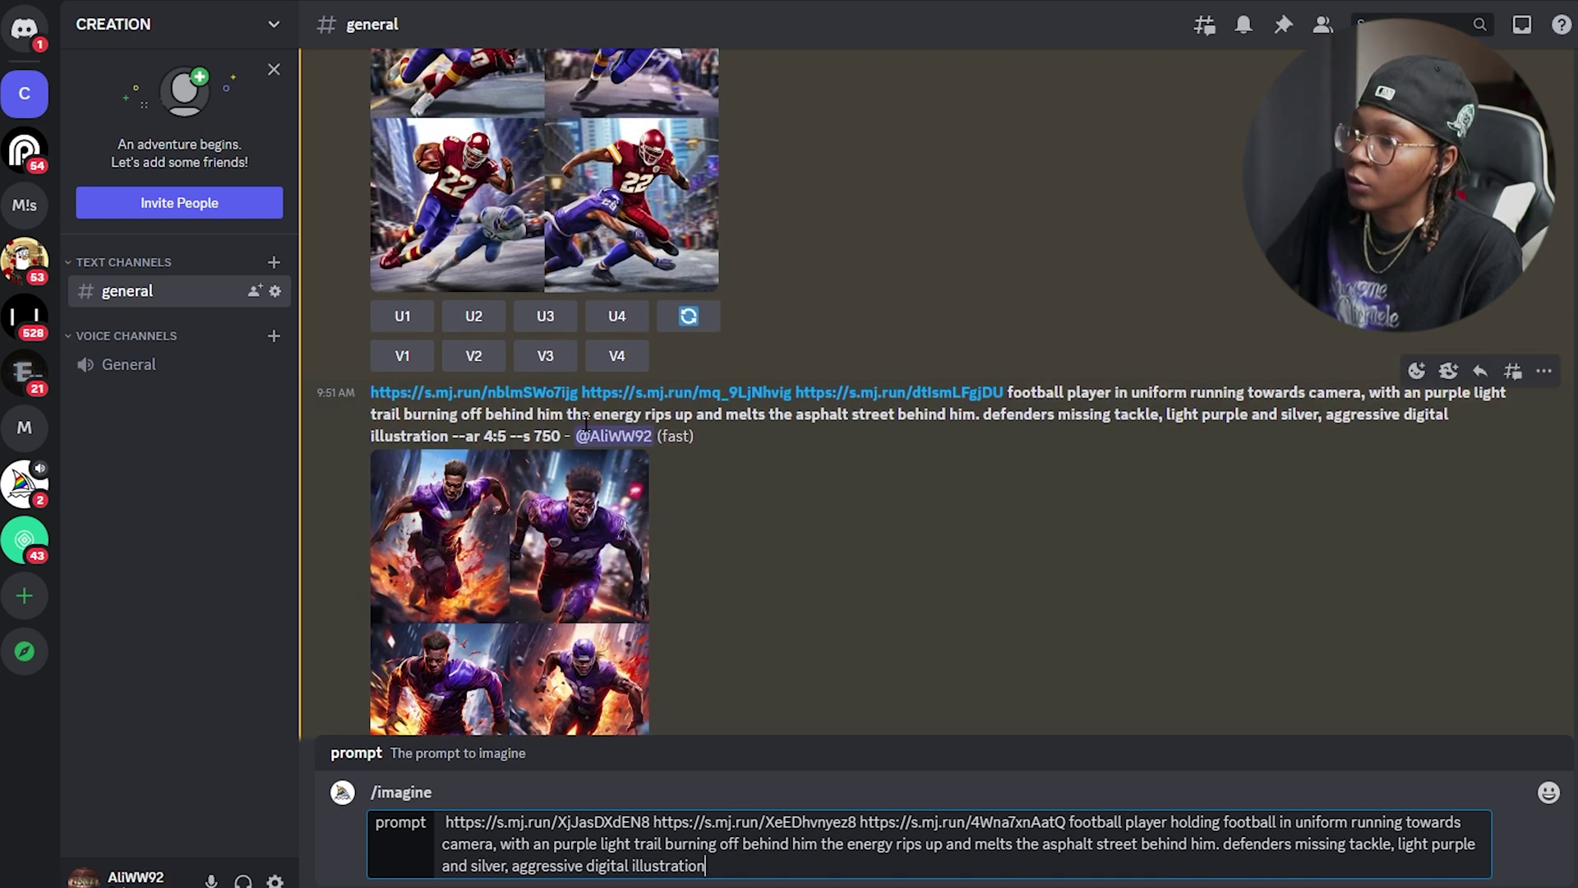
double_click(501, 434)
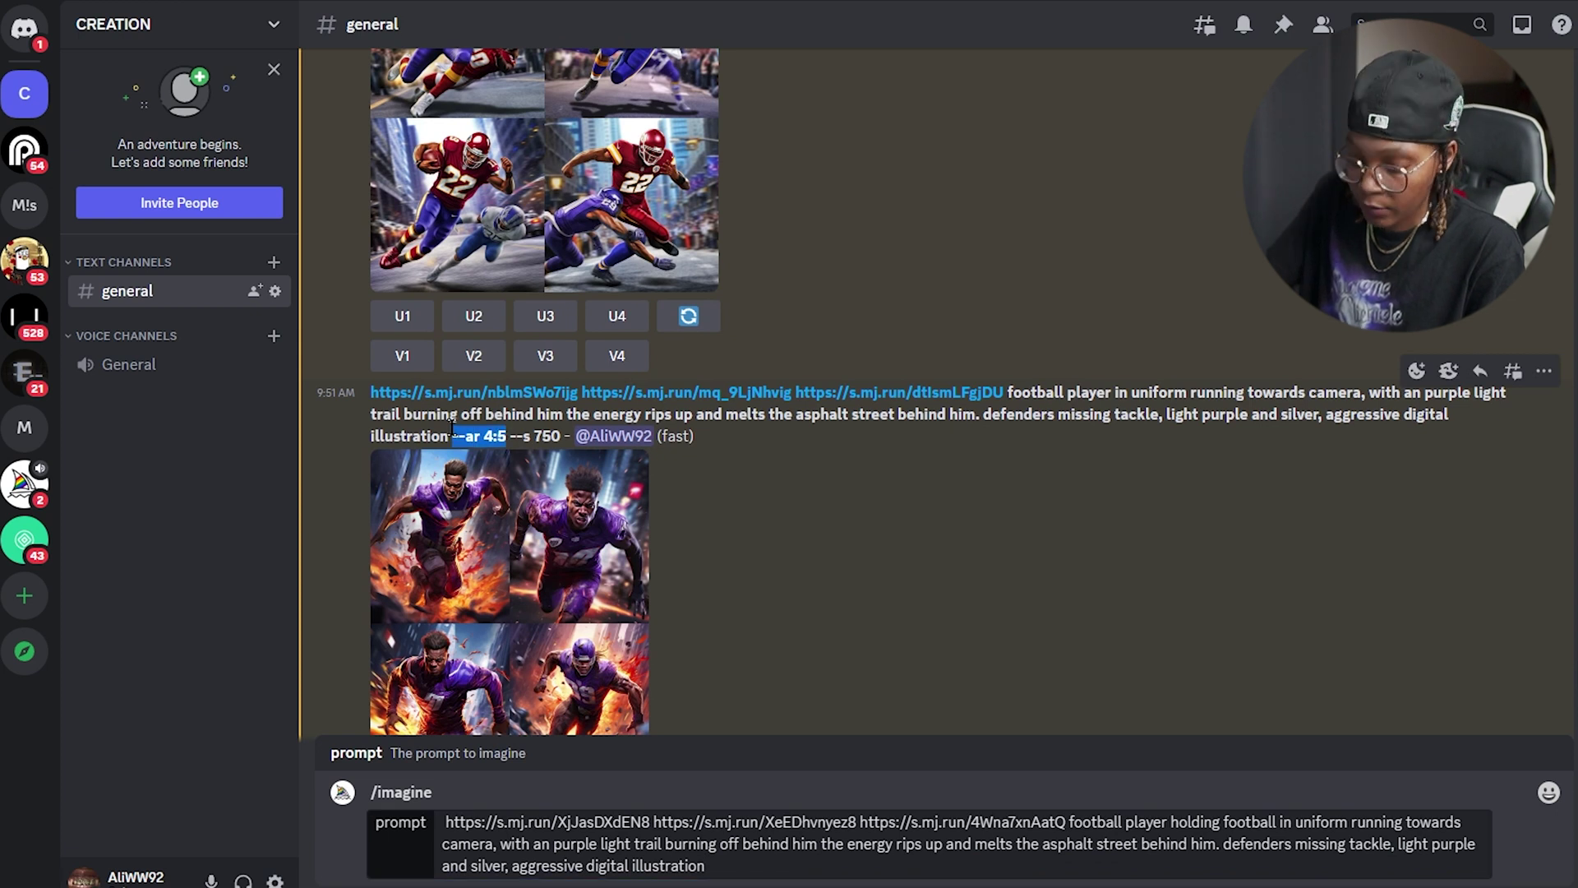
left_click(775, 873)
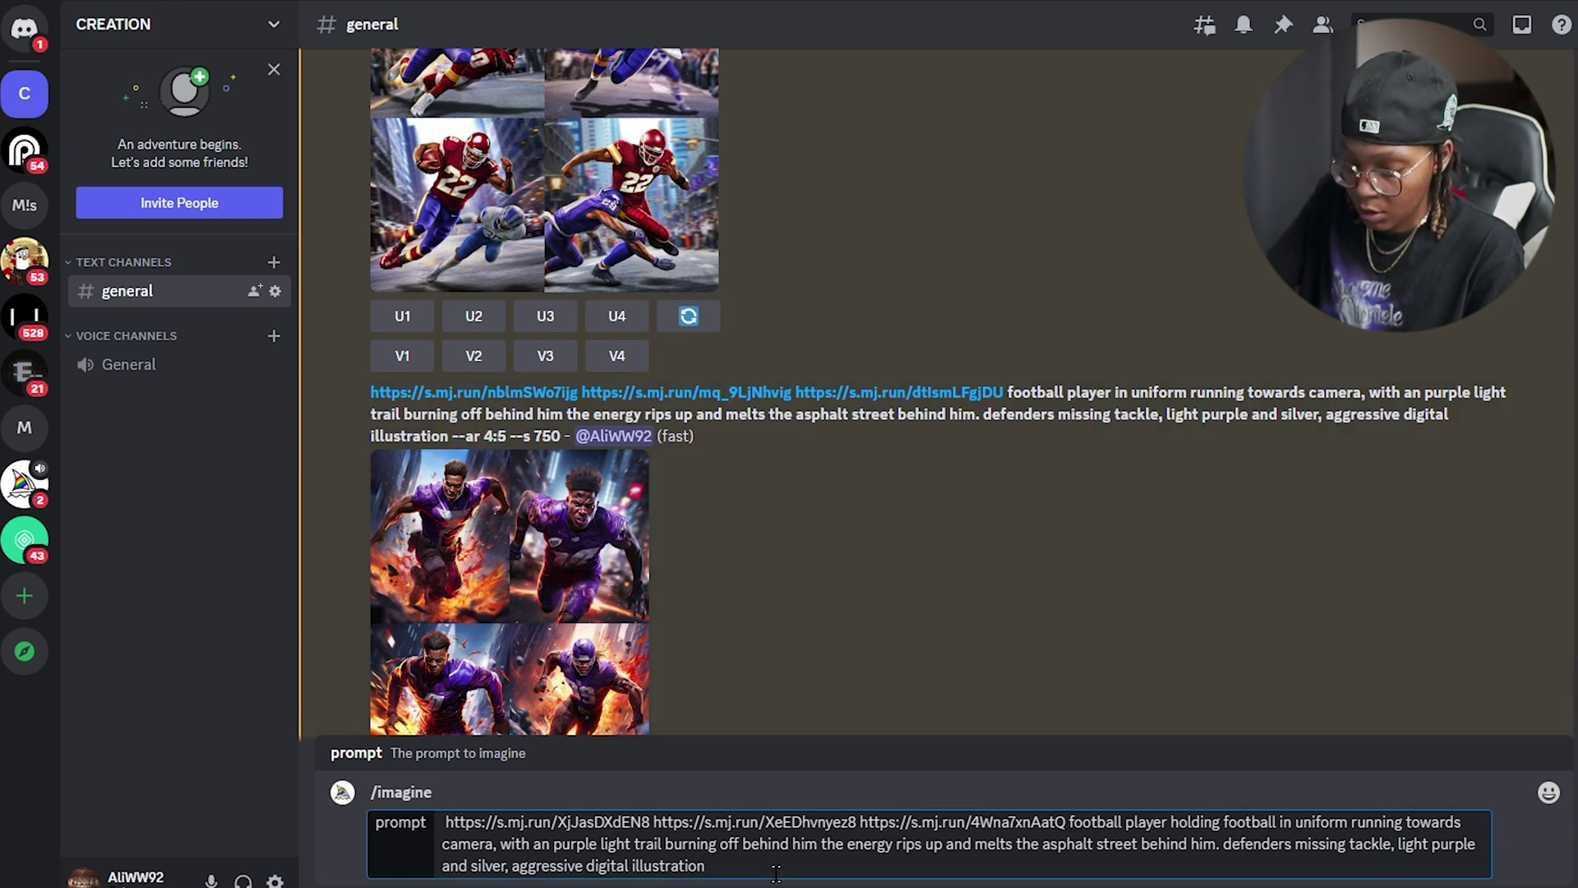
key("Return")
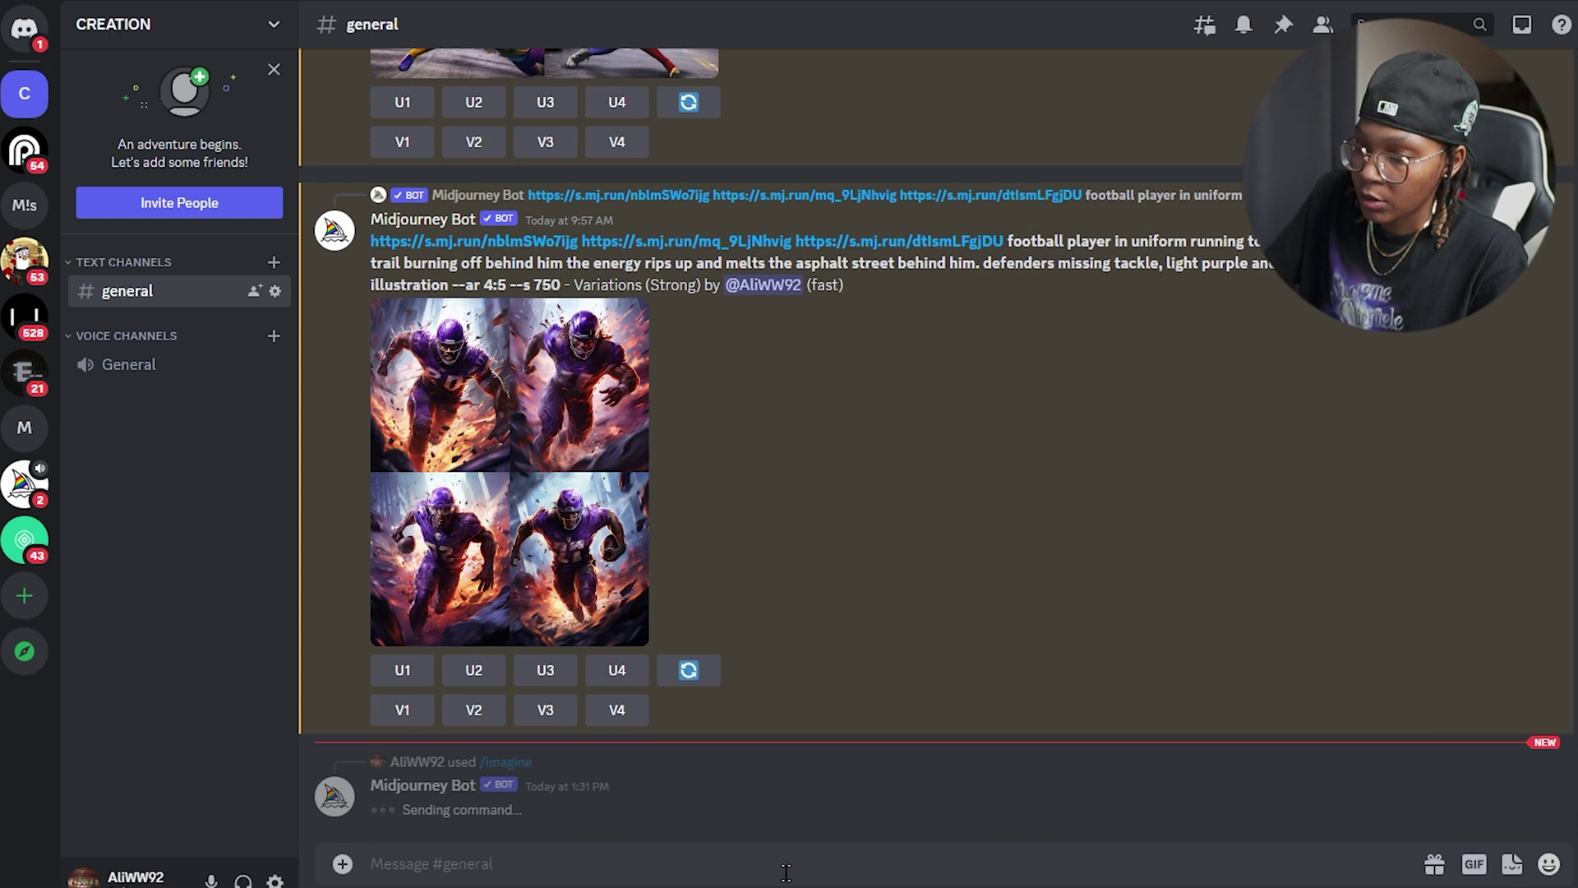
Step: Examine enlarged views of the 9:51 AM football player grid and its Variations (Strong) grid
scroll(855, 578, "up", 15)
scroll(787, 536, "down", 1)
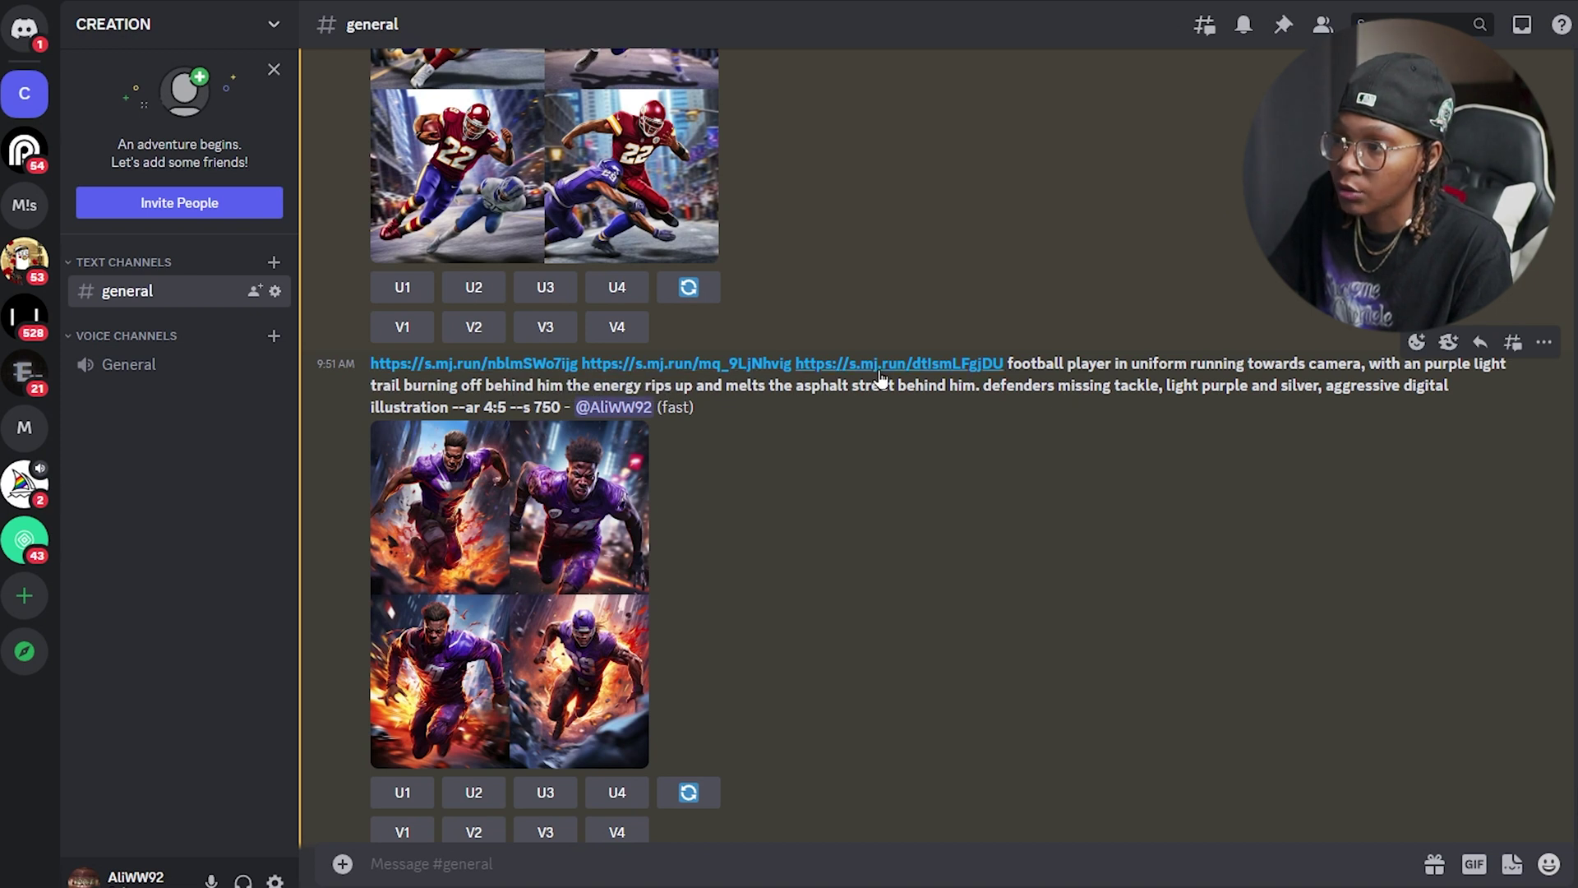
scroll(1252, 414, "down", 1)
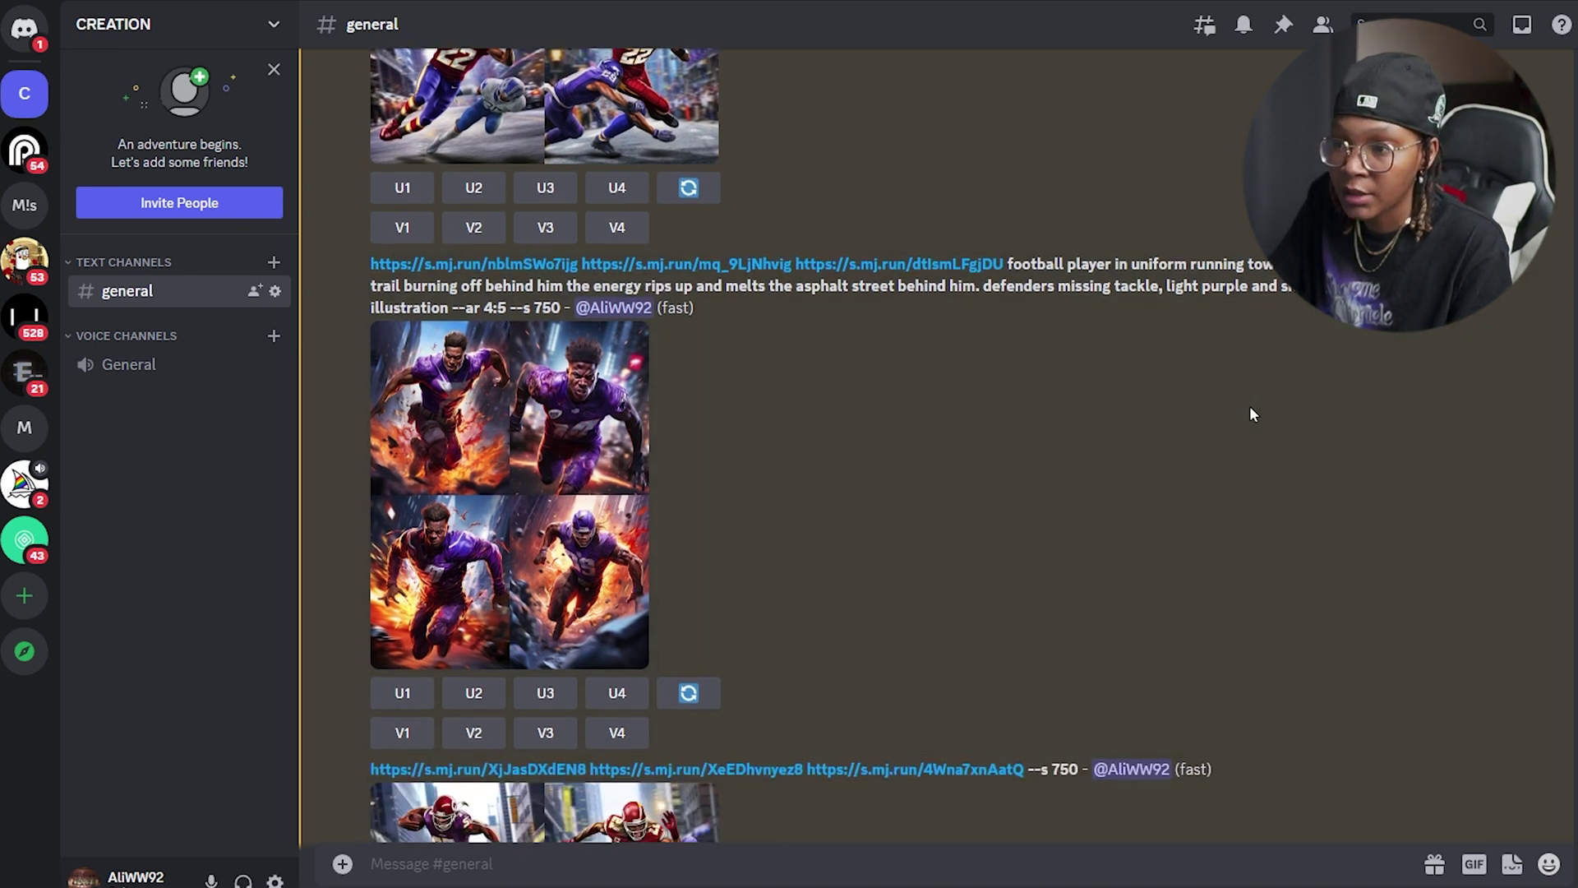
left_click(490, 412)
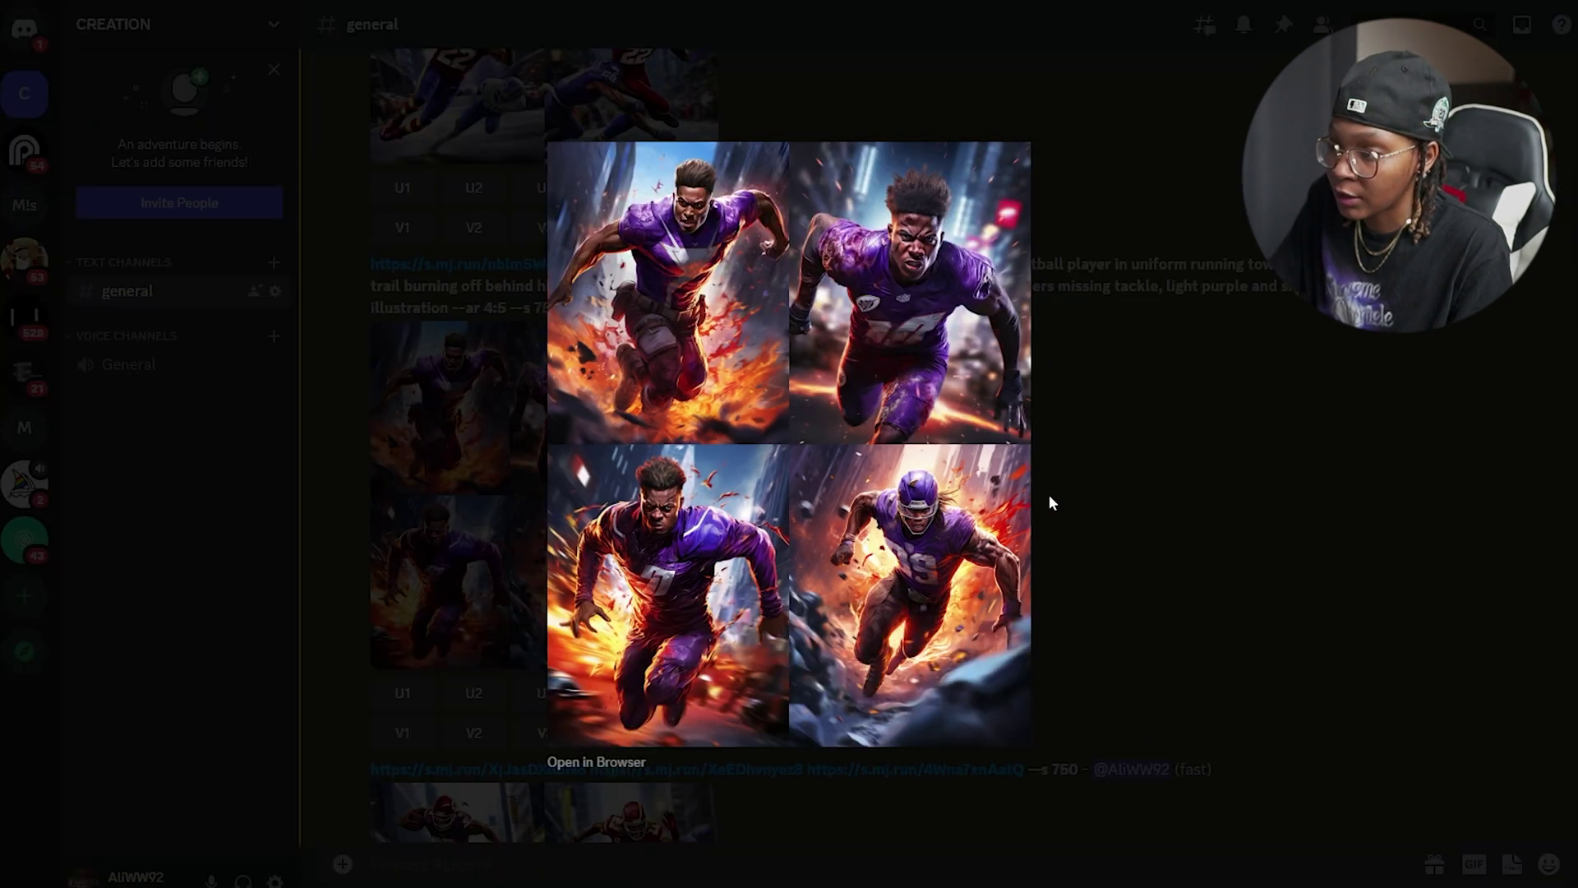
left_click(1154, 503)
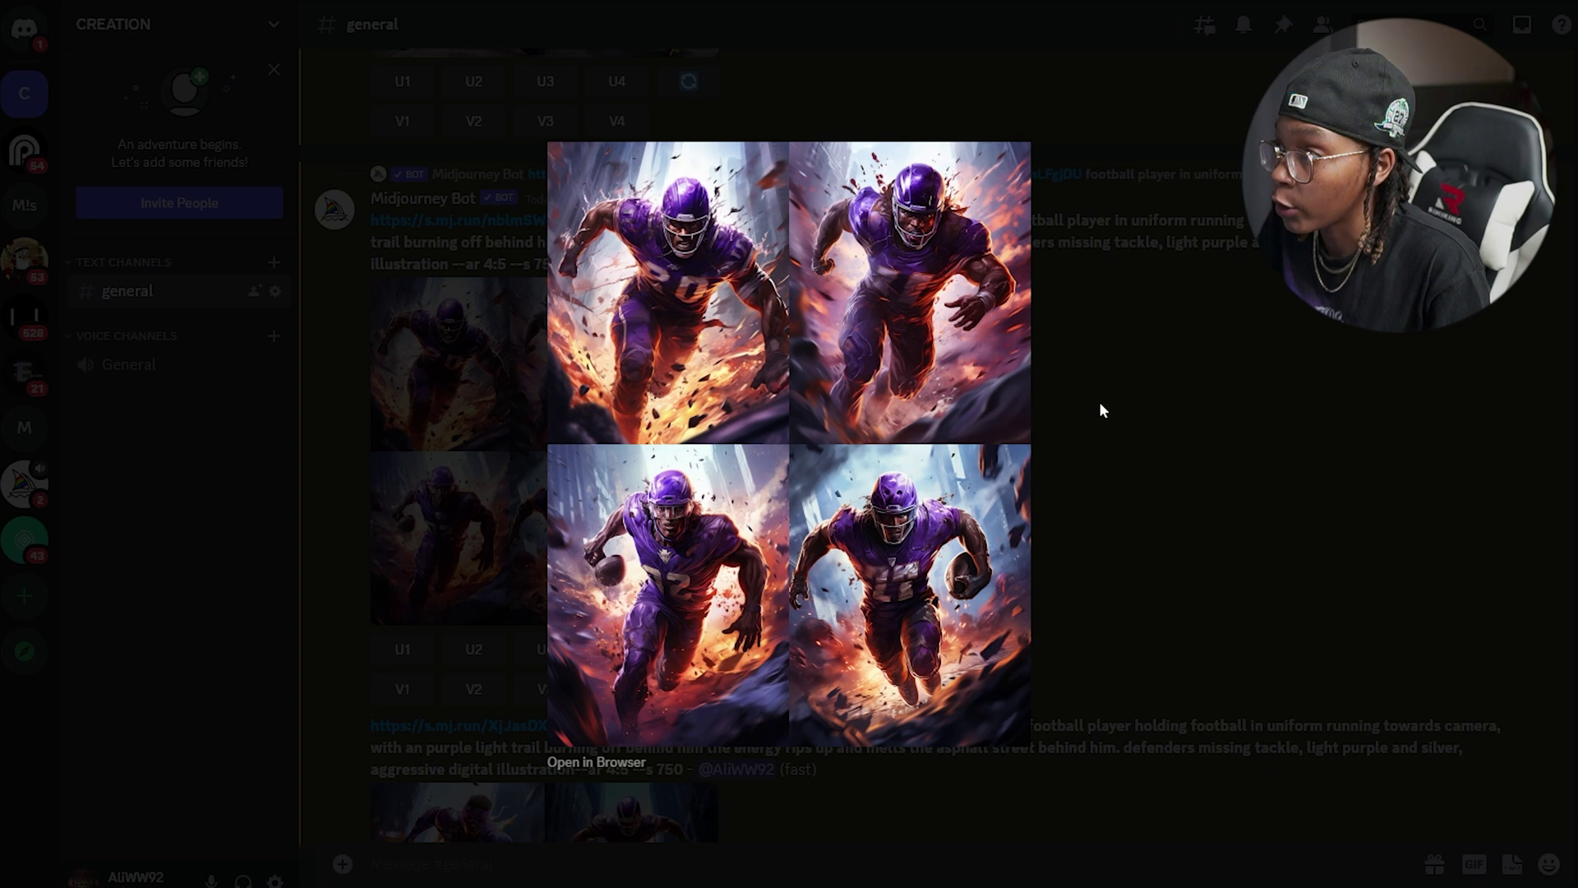
left_click(1097, 481)
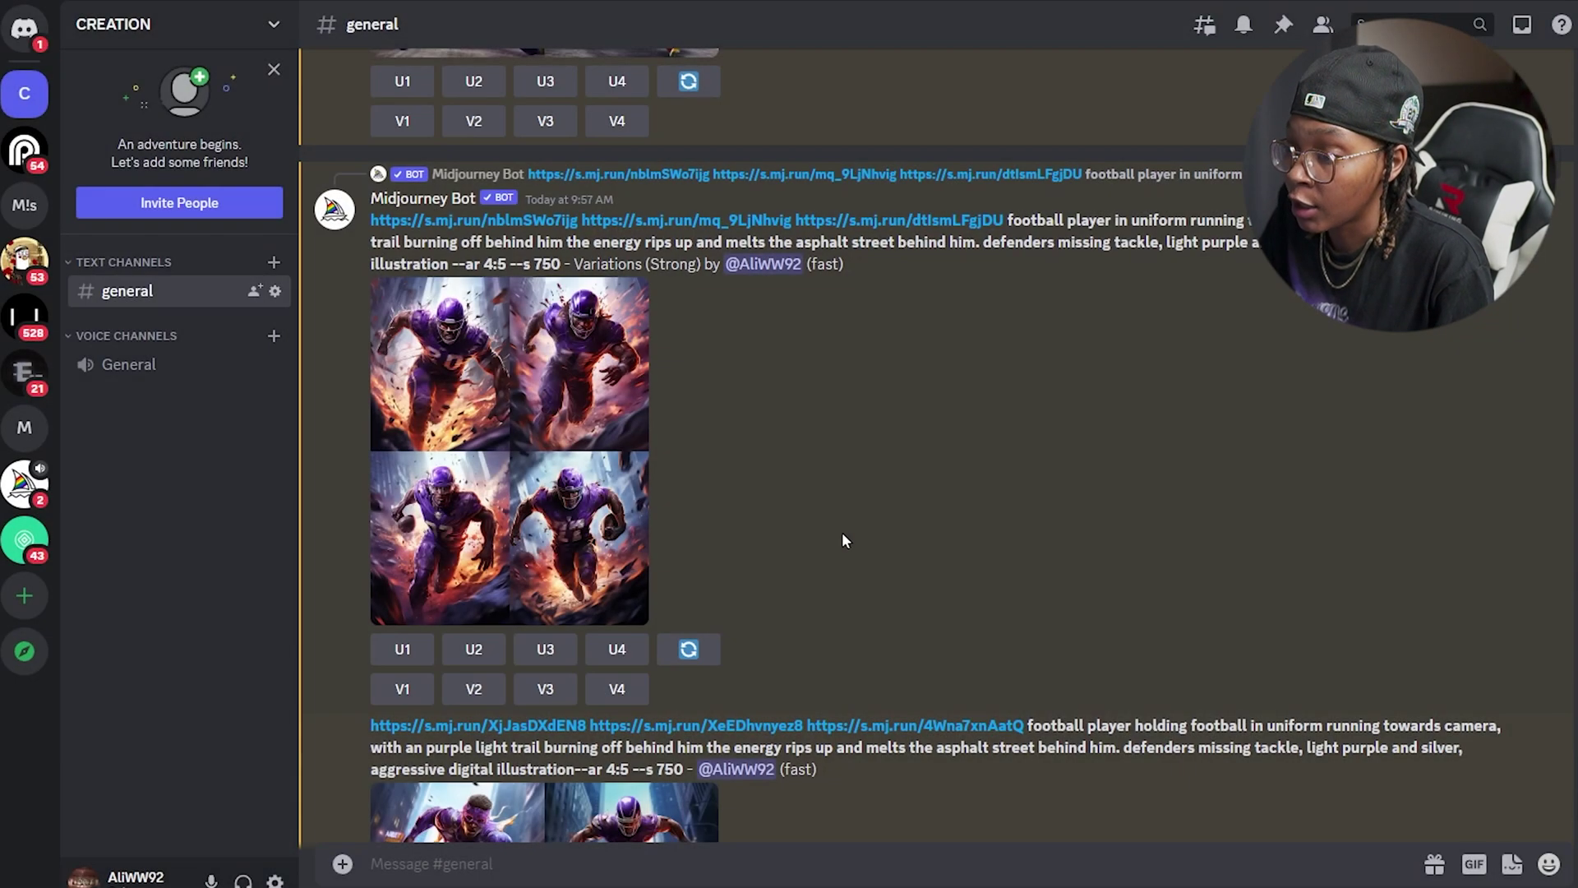
Step: Upscale the fourth image of the 9:57 AM Variations (Strong) grid
left_click(633, 650)
scroll(942, 501, "down", 5)
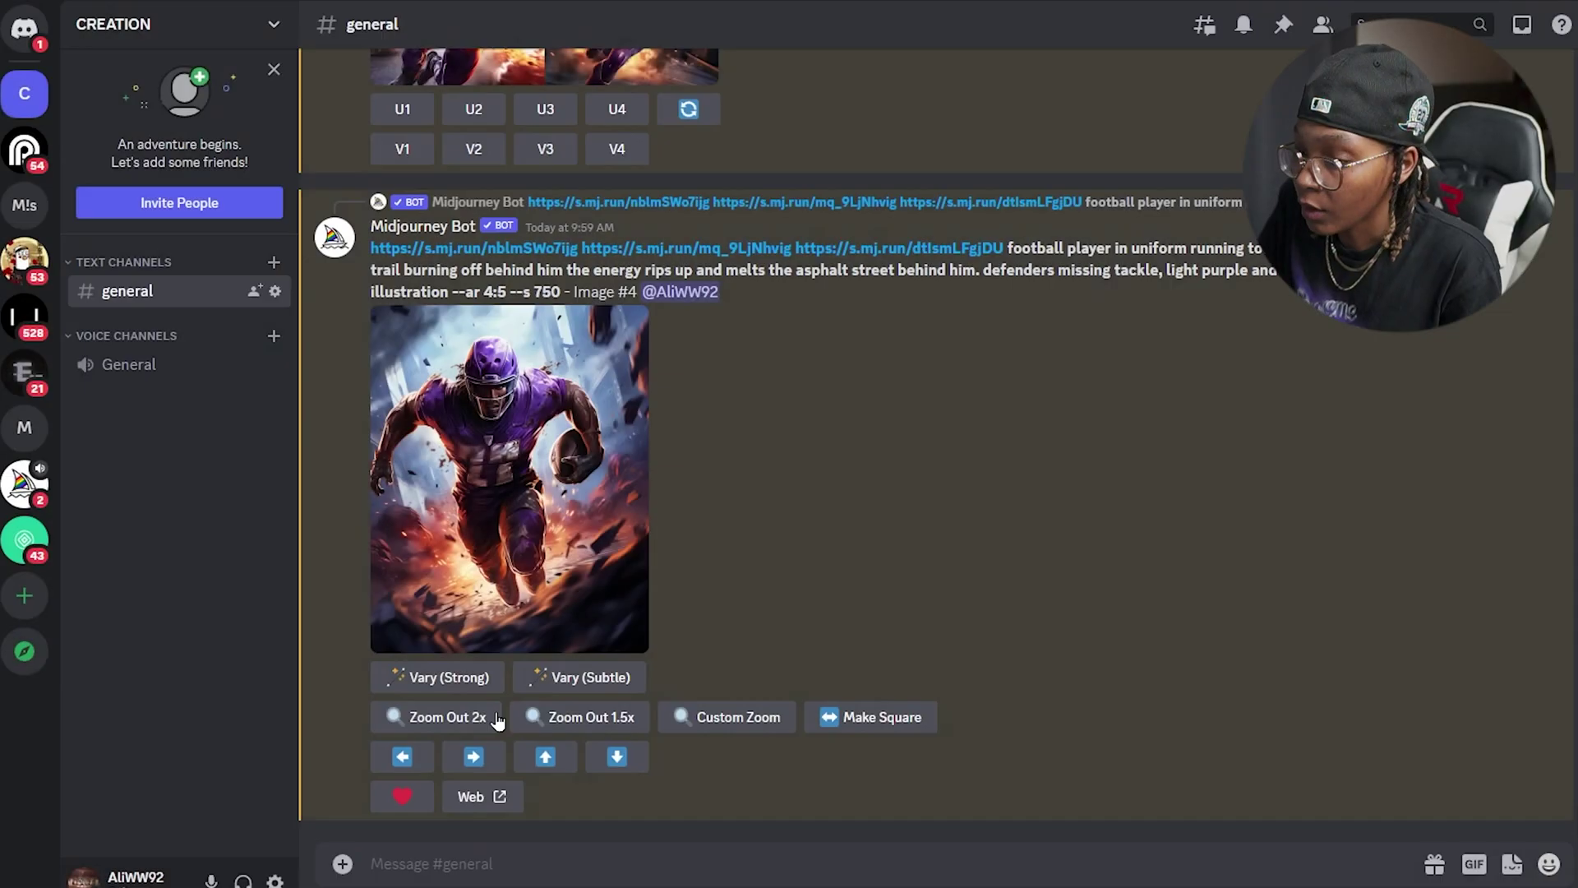
Step: Zoom out 2x on the 9:59 AM football player image, review the resulting grid enlarged, and upscale its fourth image
left_click(461, 715)
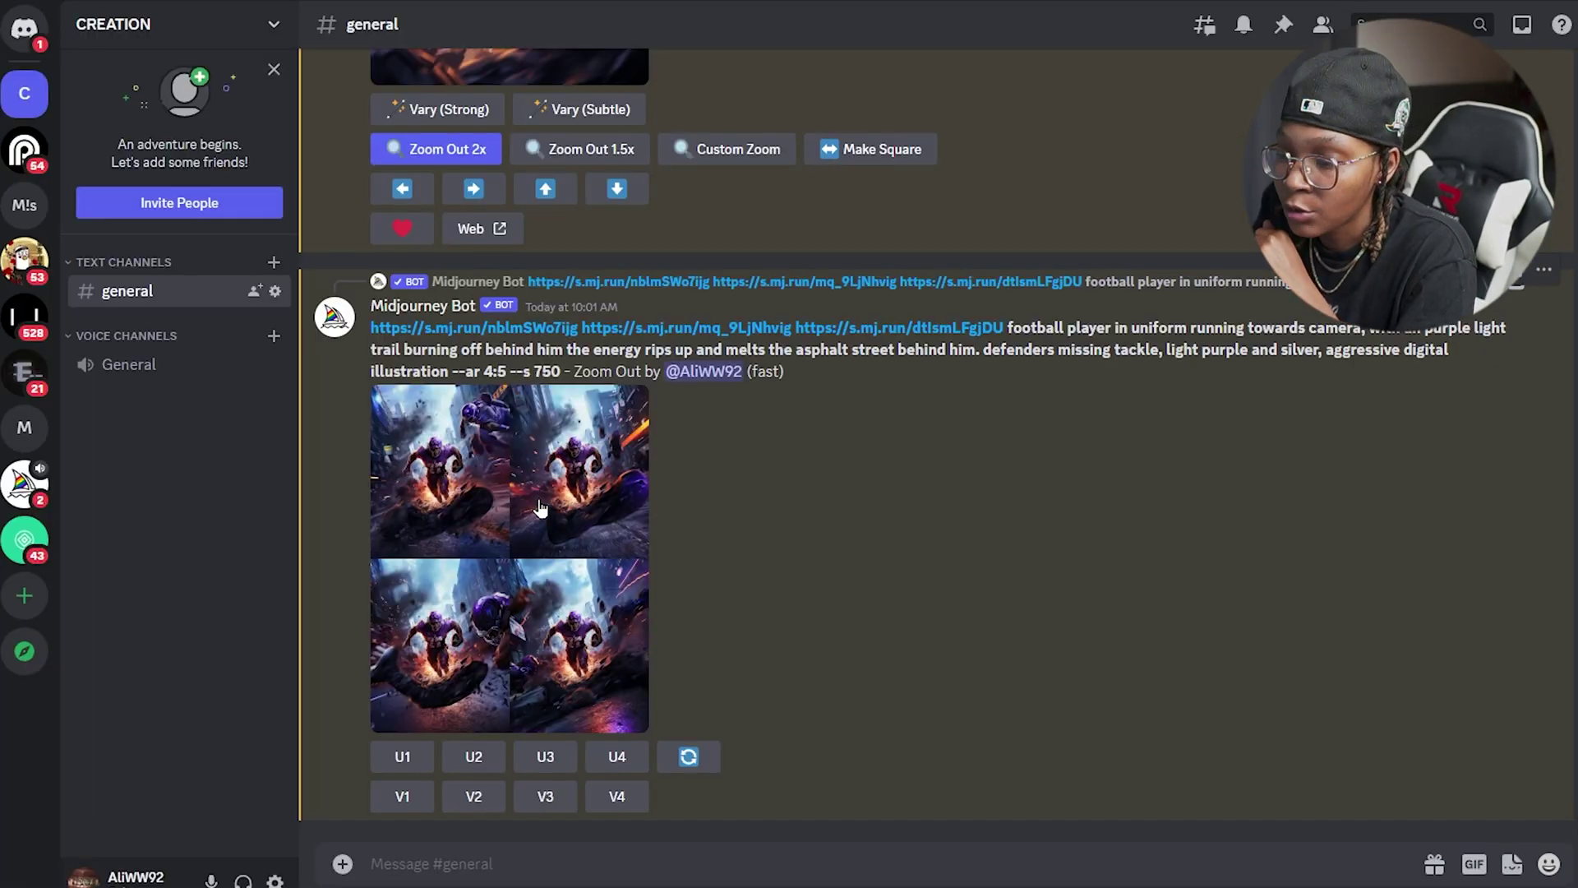
left_click(282, 415)
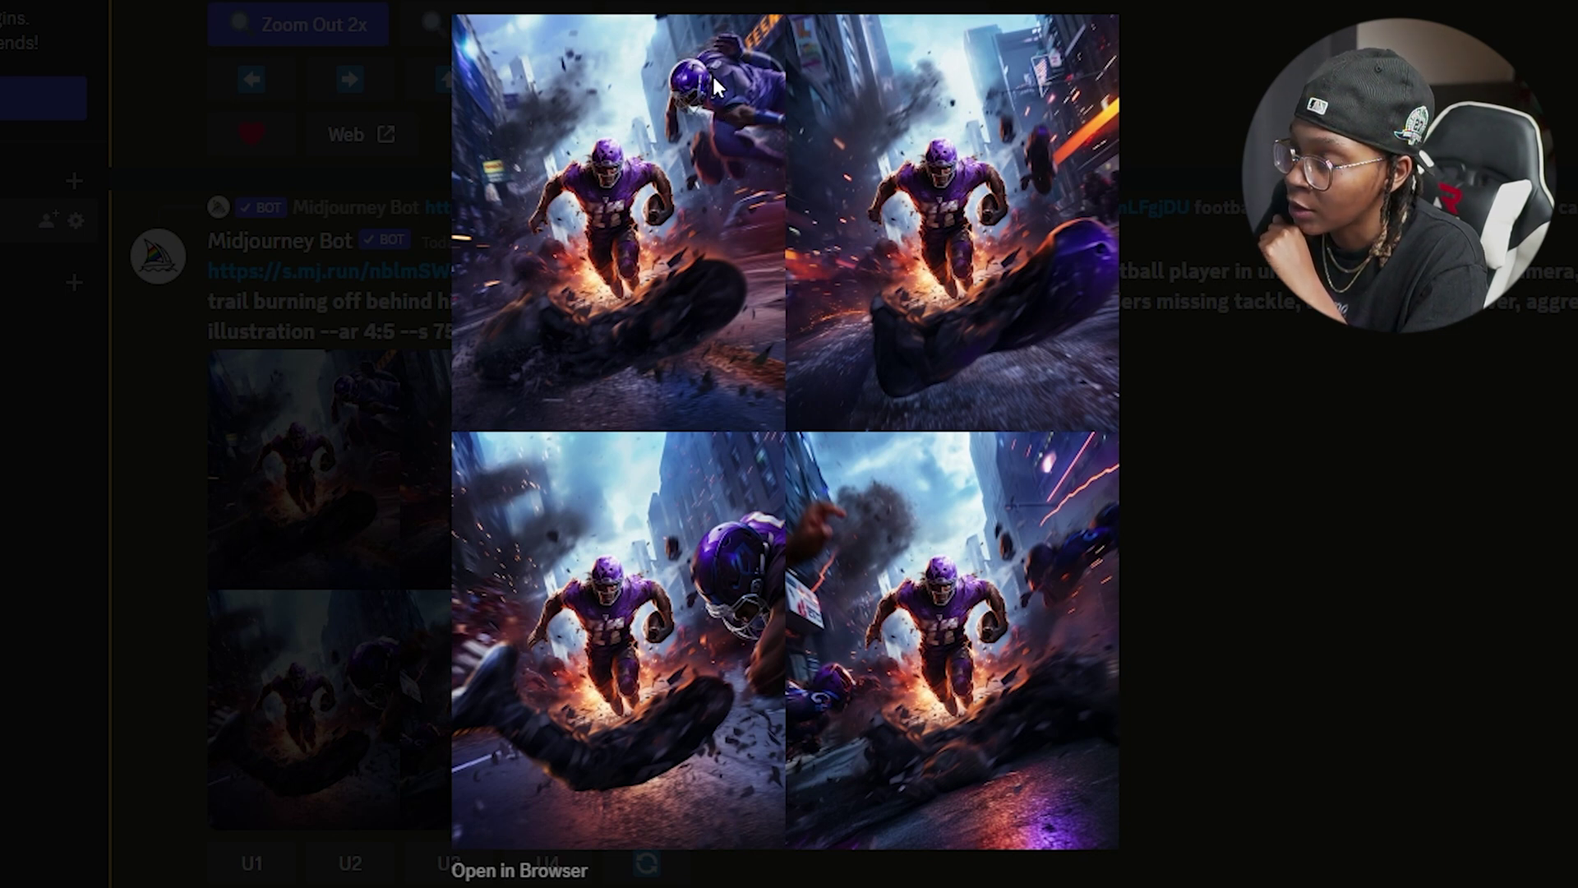
left_click(1199, 549)
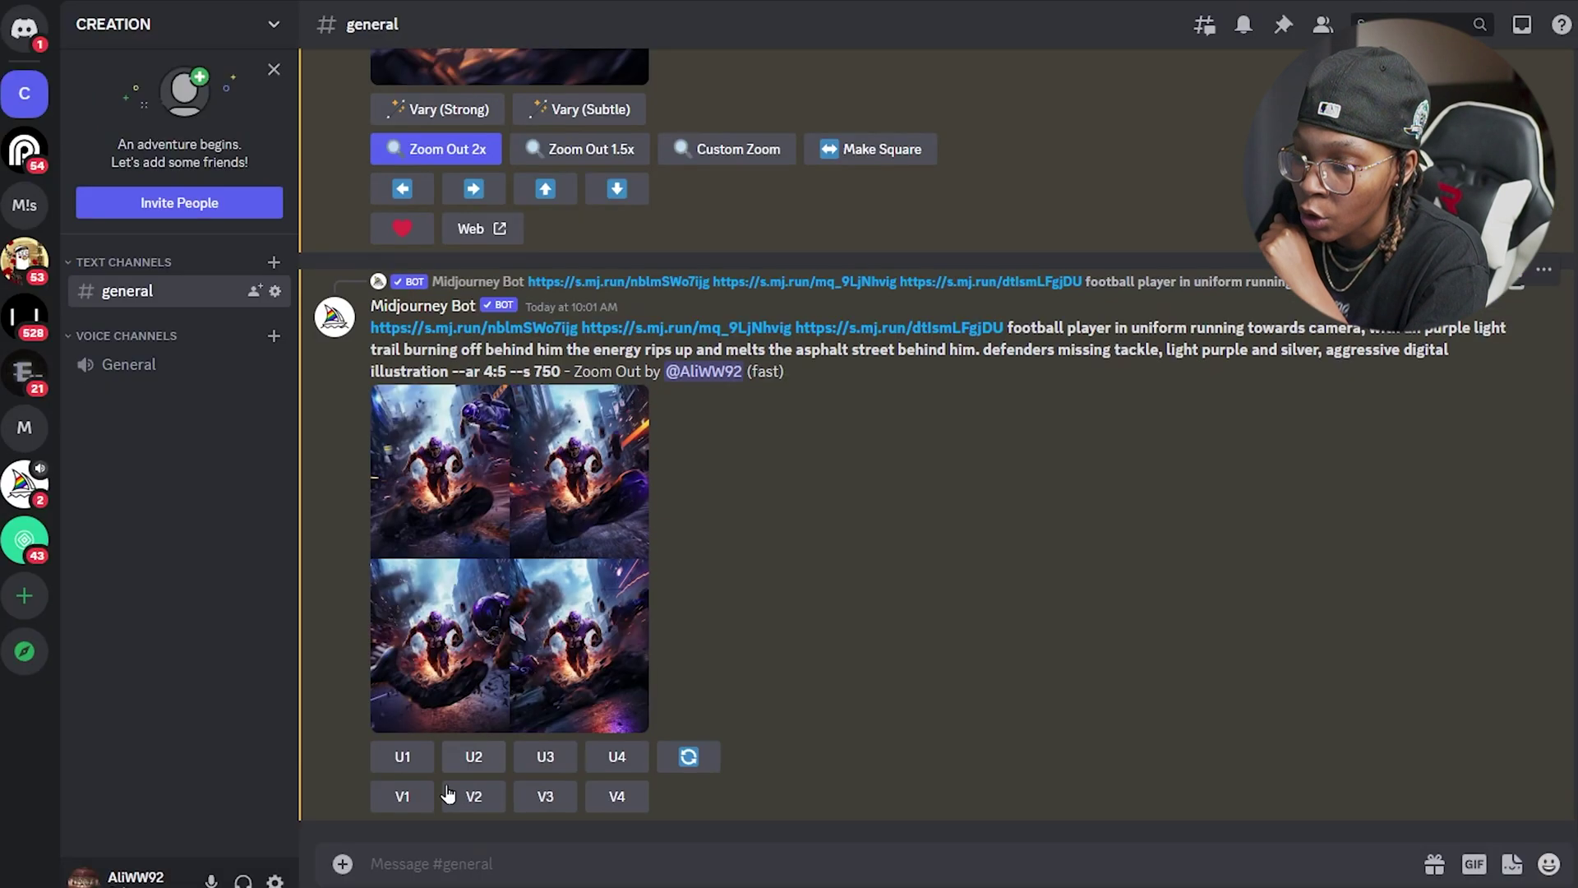
left_click(403, 797)
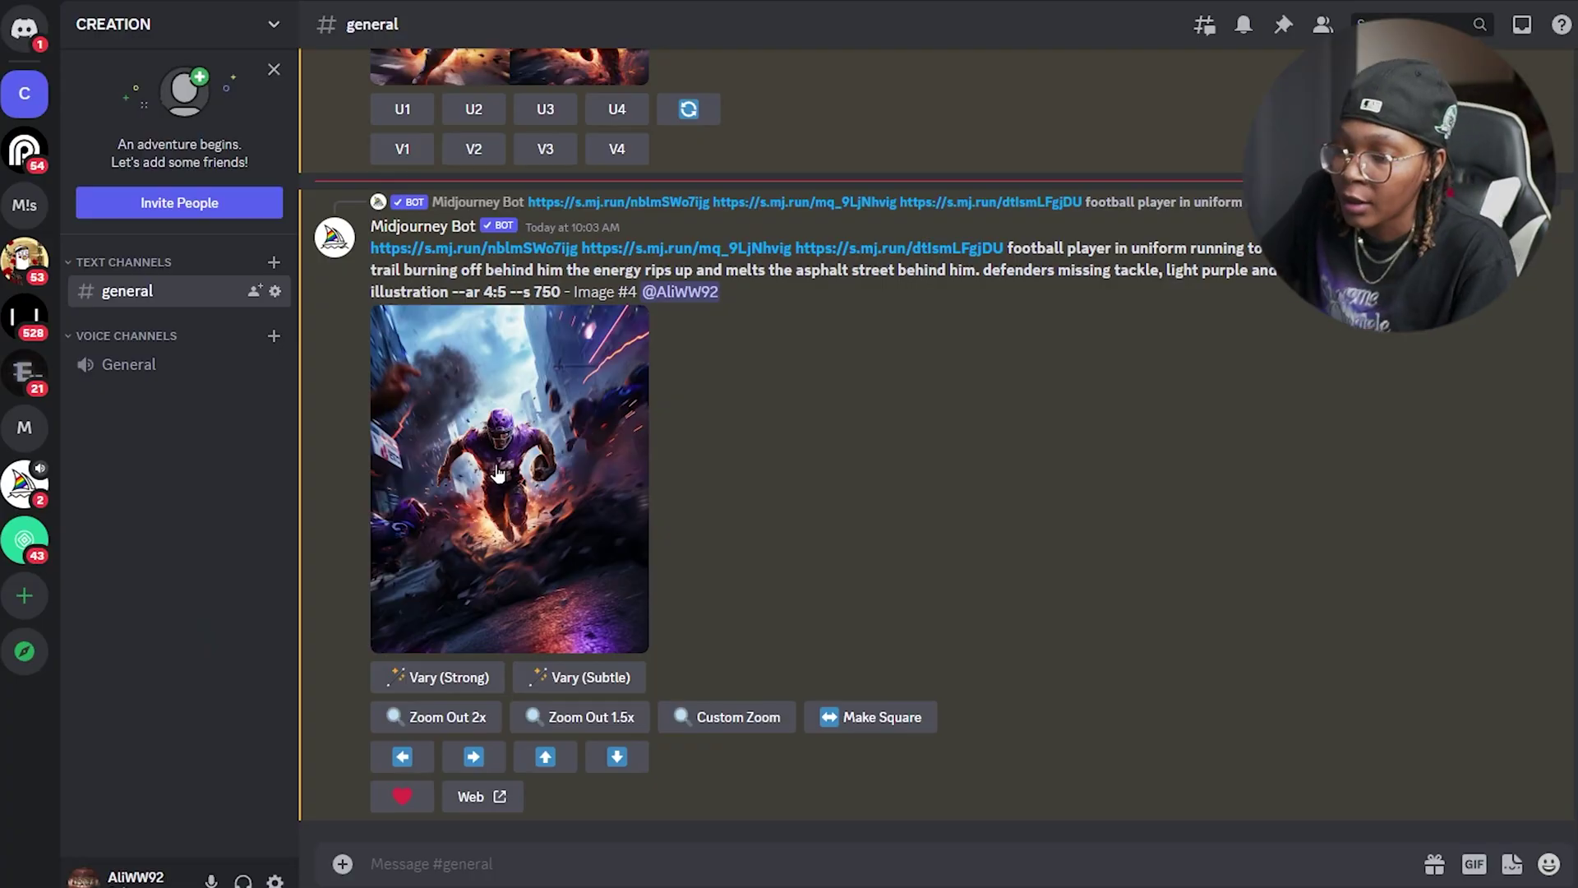
Step: Open the upscaled 10:03 AM football player image at full size in the browser and save it
left_click(474, 472)
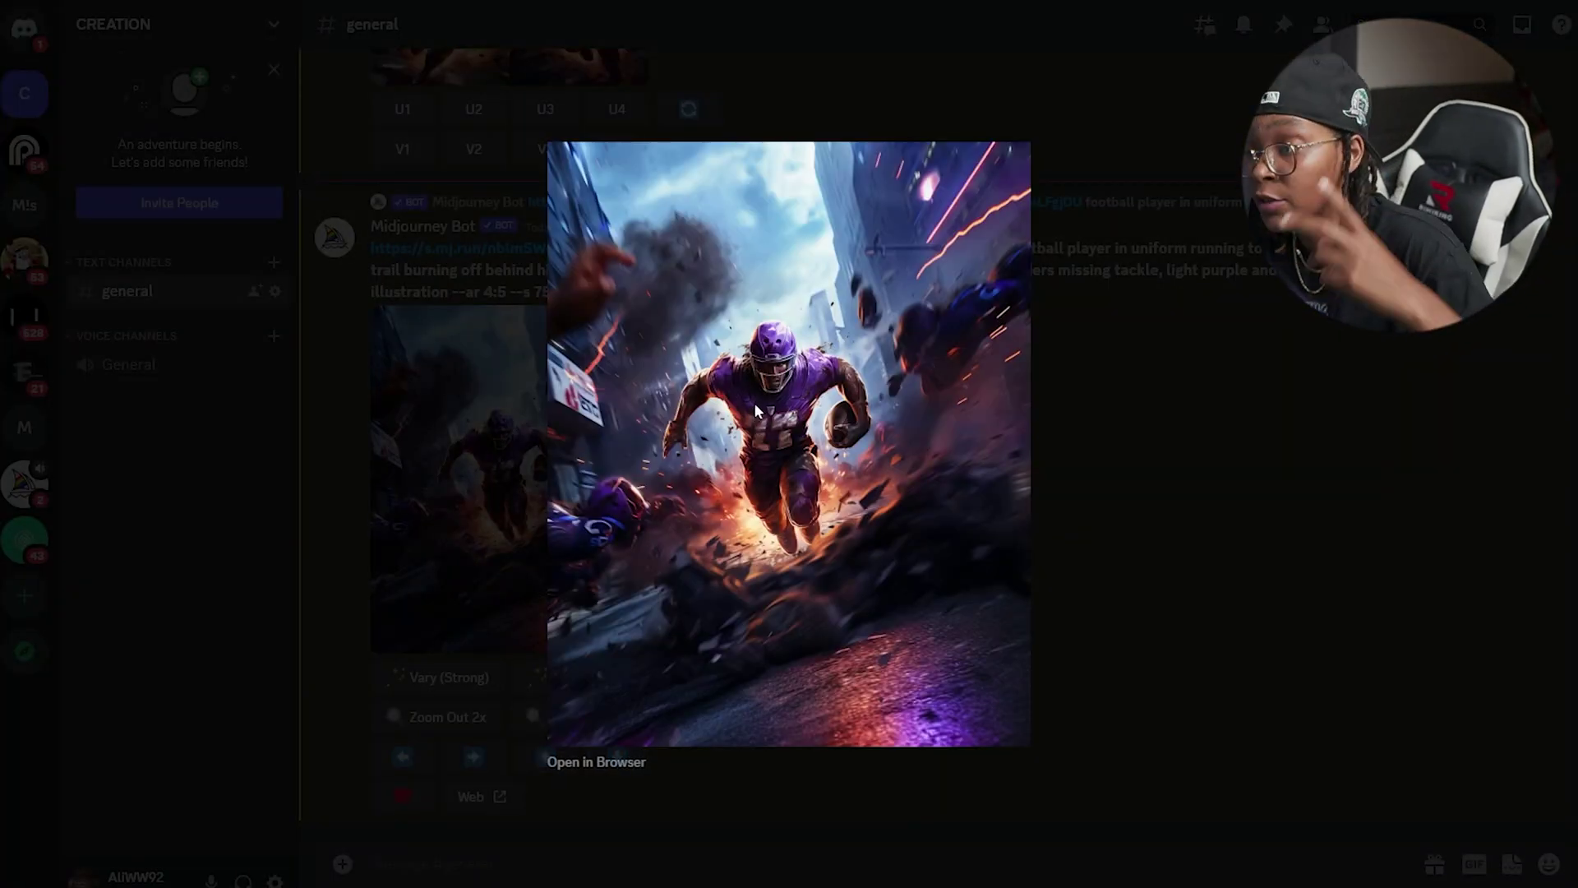
right_click(753, 402)
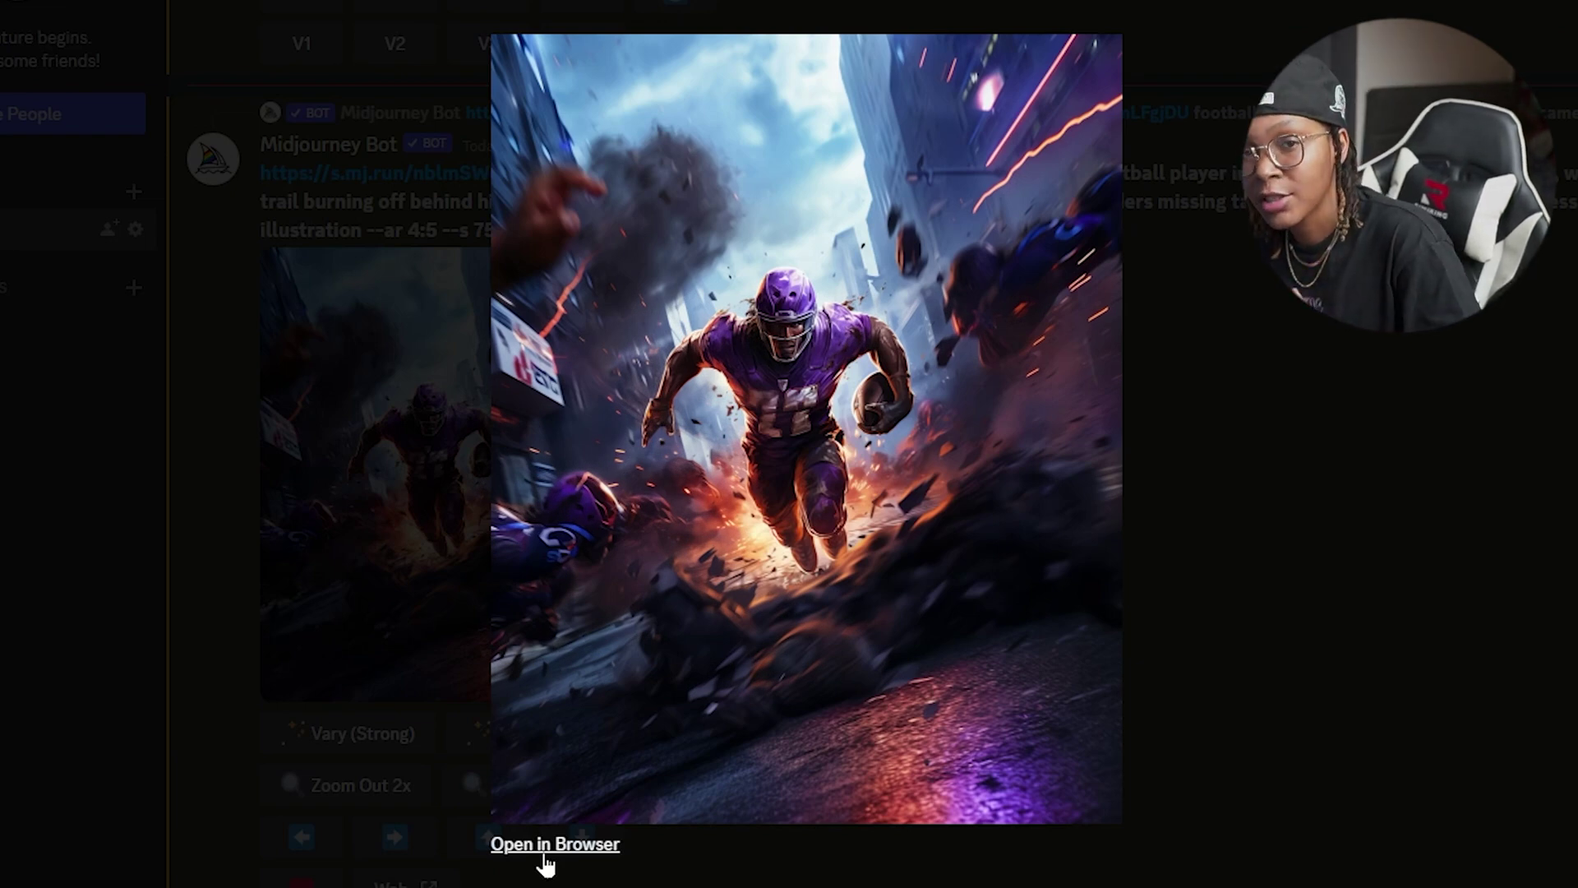
left_click(545, 855)
right_click(792, 275)
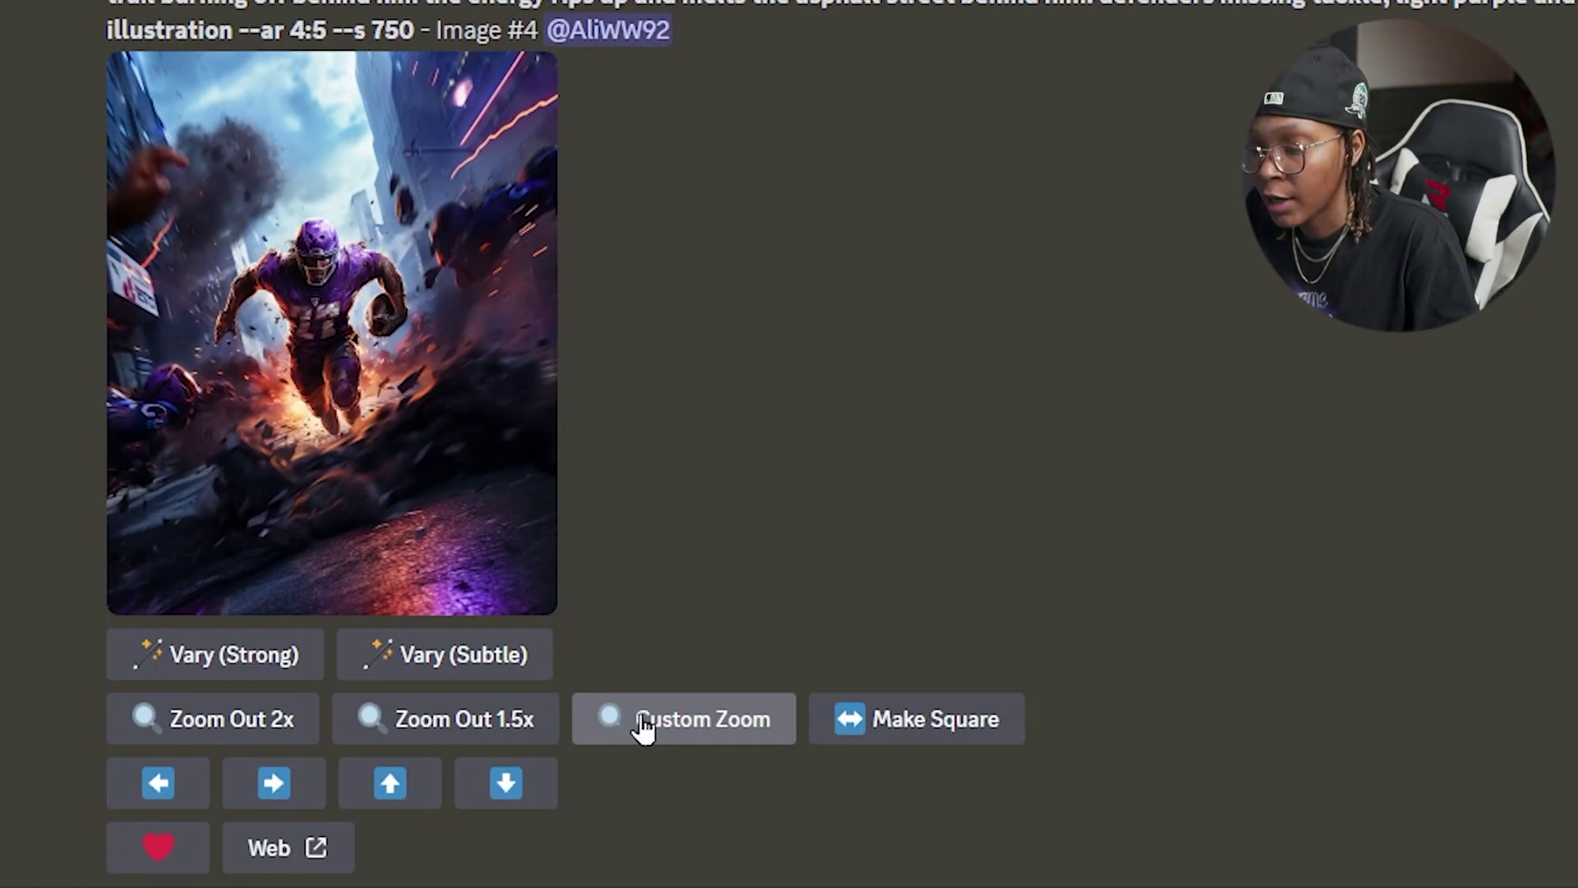
Step: Submit a custom zoom of the 10:03 AM image with the description replaced by "neon city with portal", keeping --s 750 --ar 4:5 --zoom 2, and view the grid
left_click(644, 727)
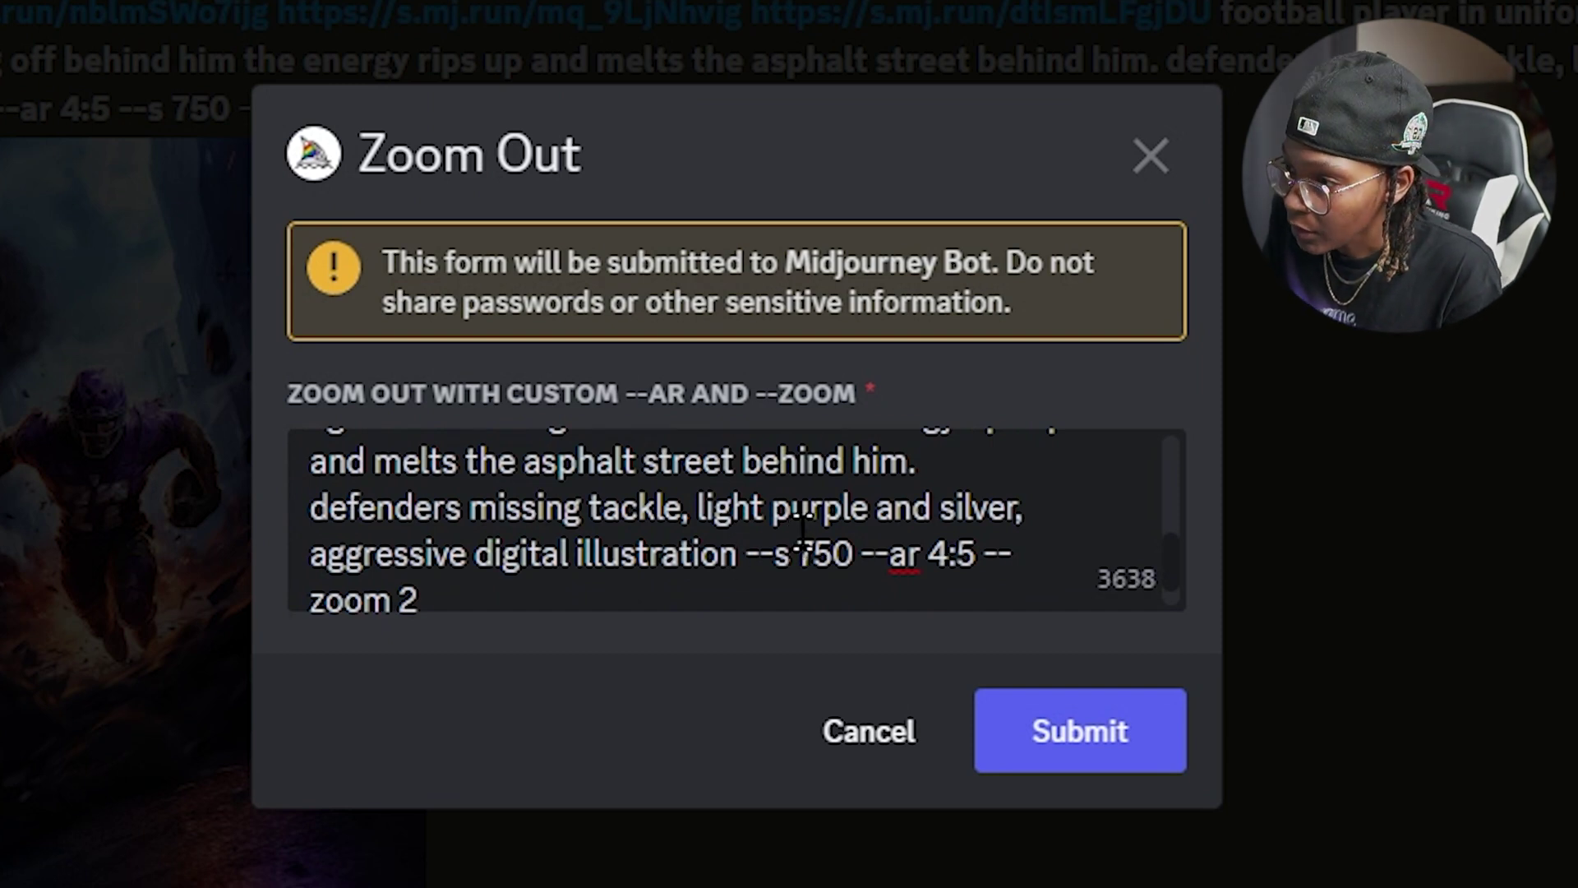
scroll(801, 521, "up", 5)
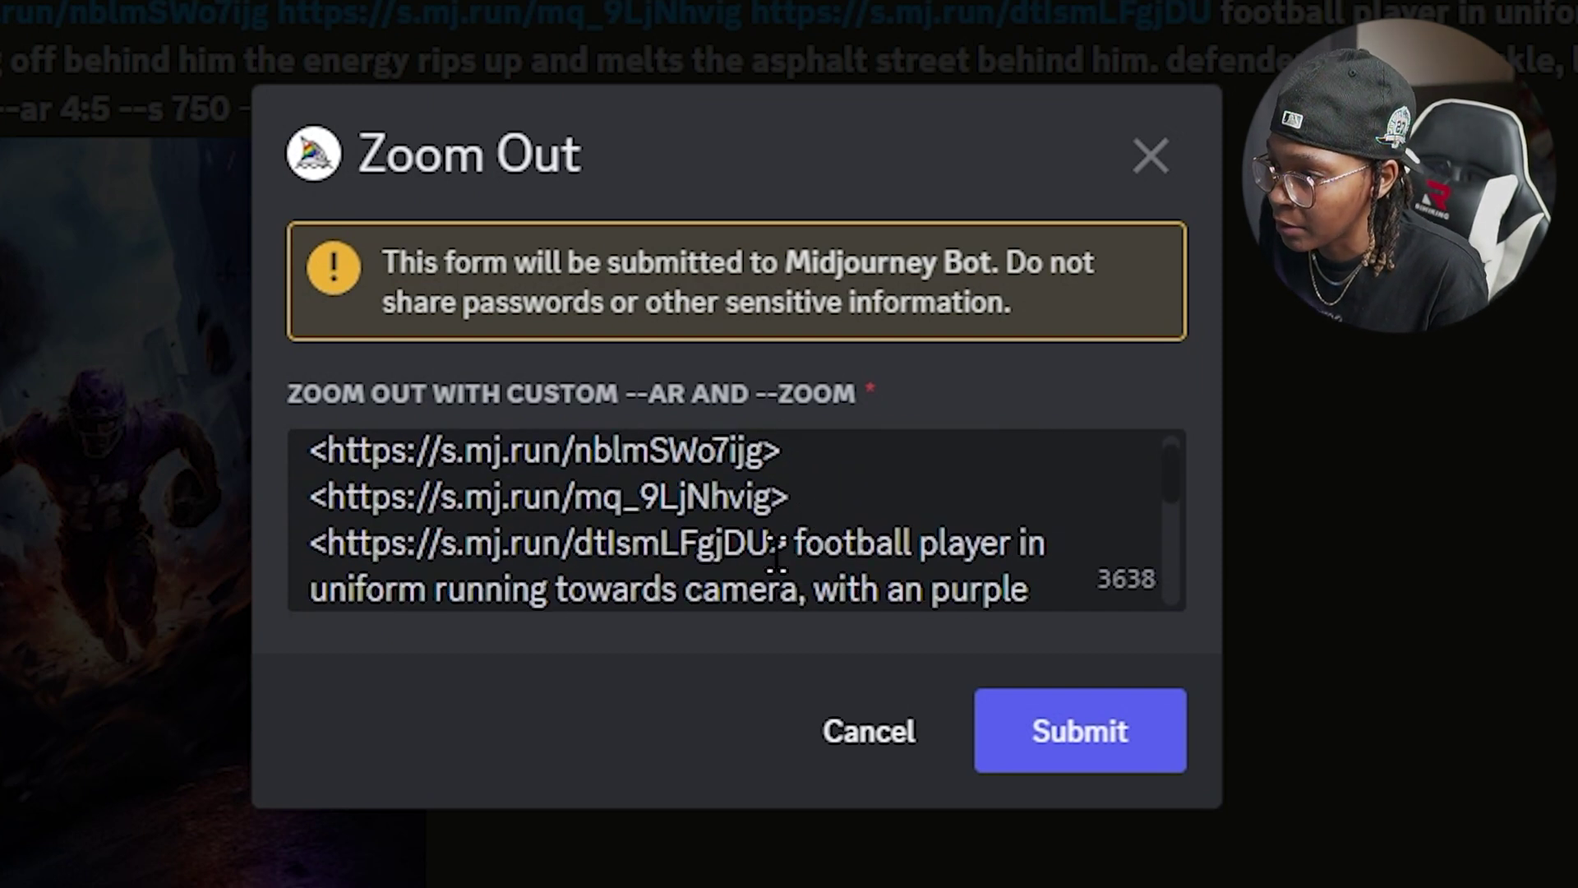
left_click_drag(787, 543, 742, 530)
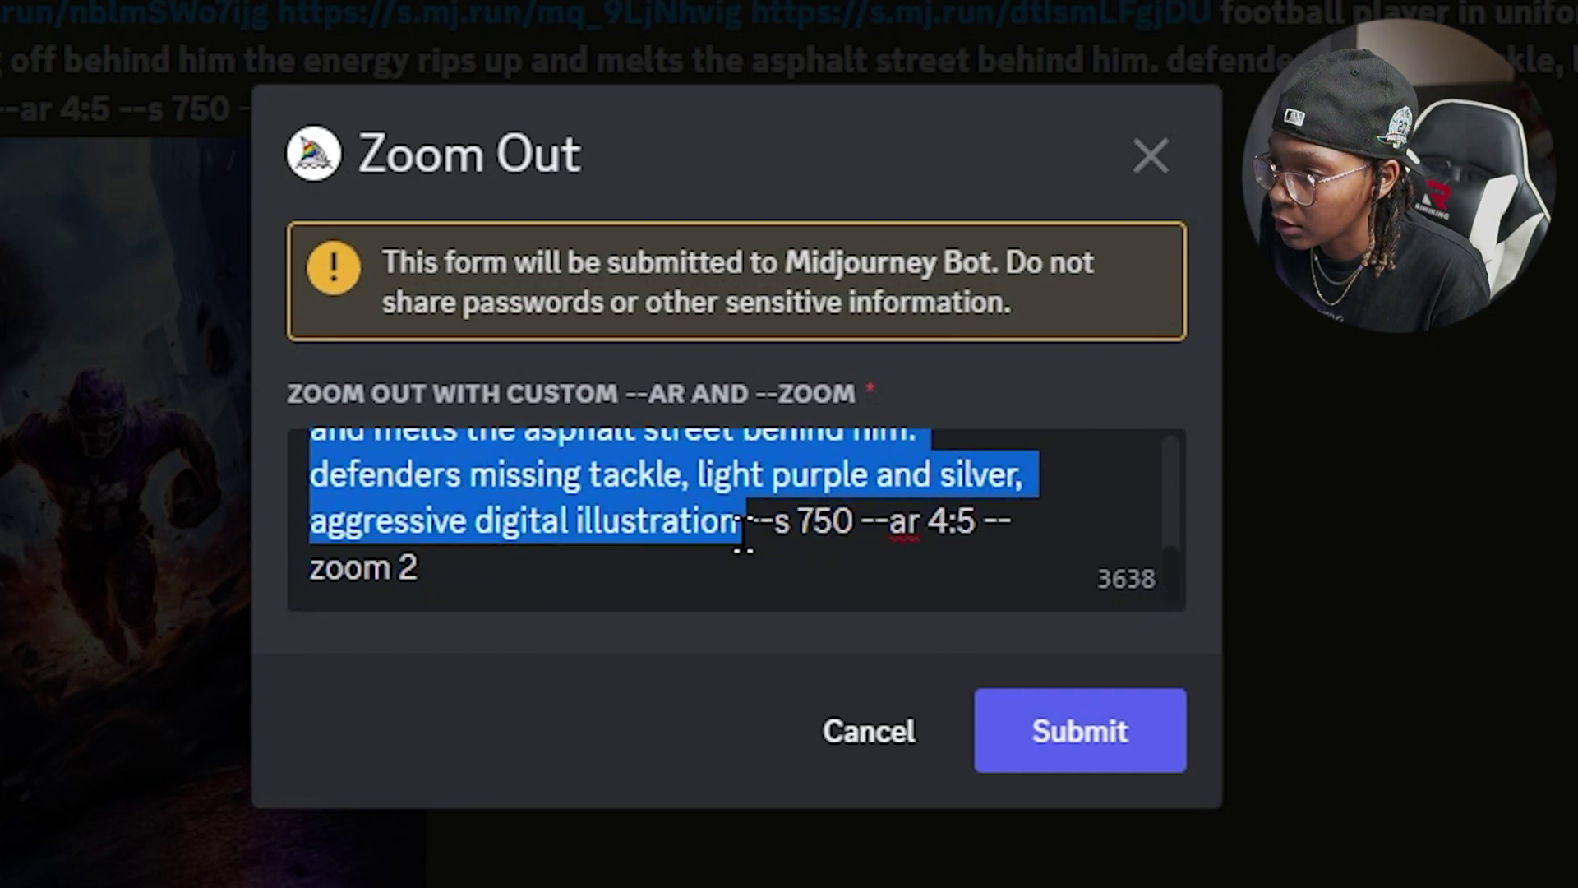
key("BackSpace")
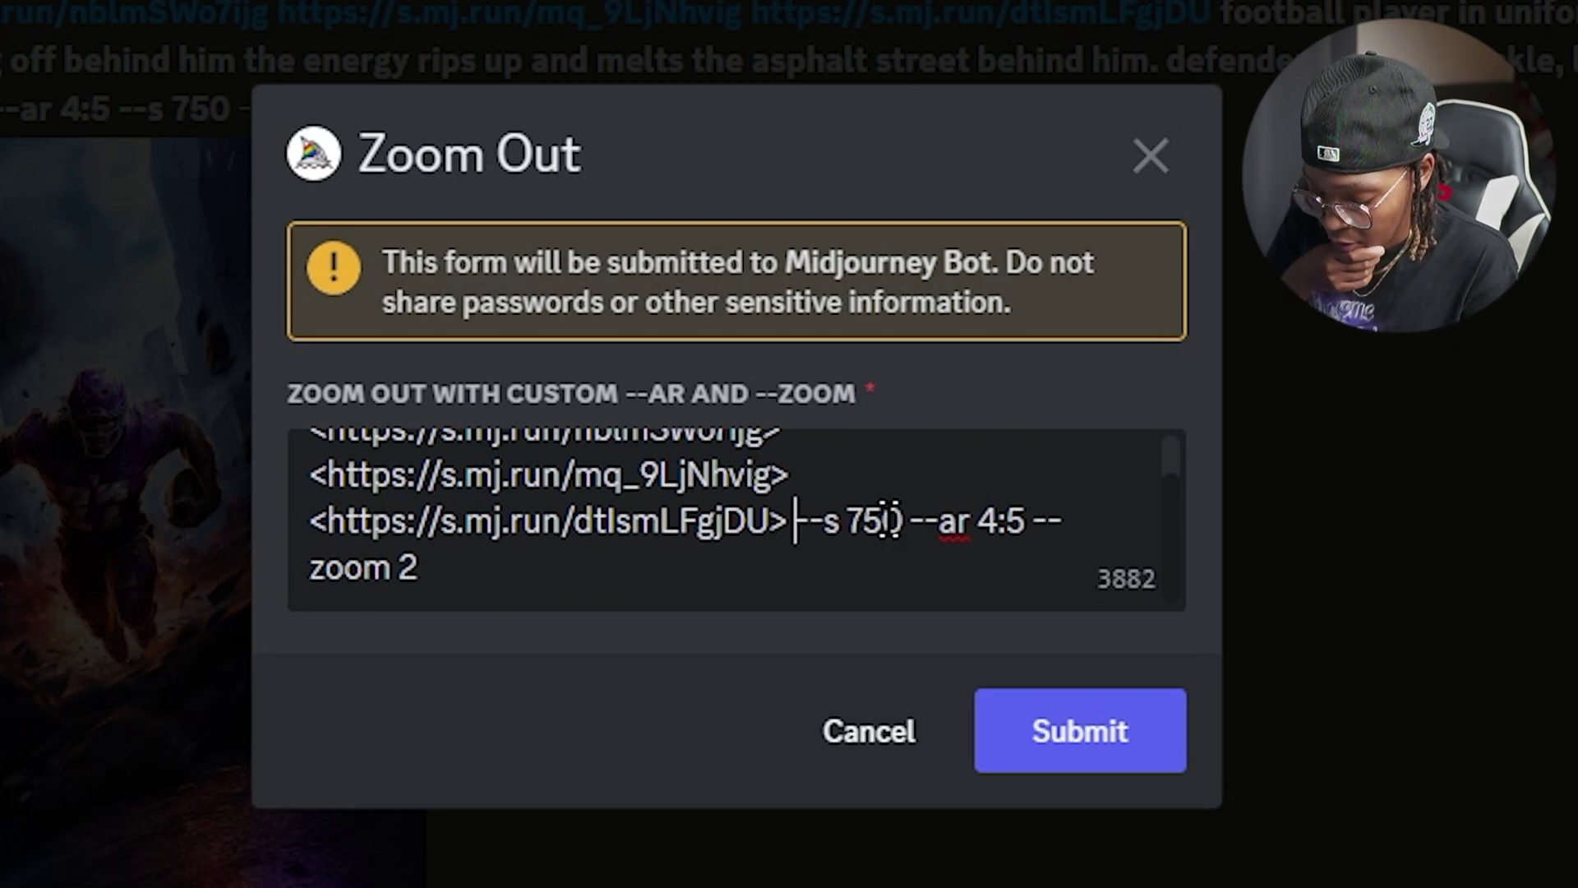
type("neon ")
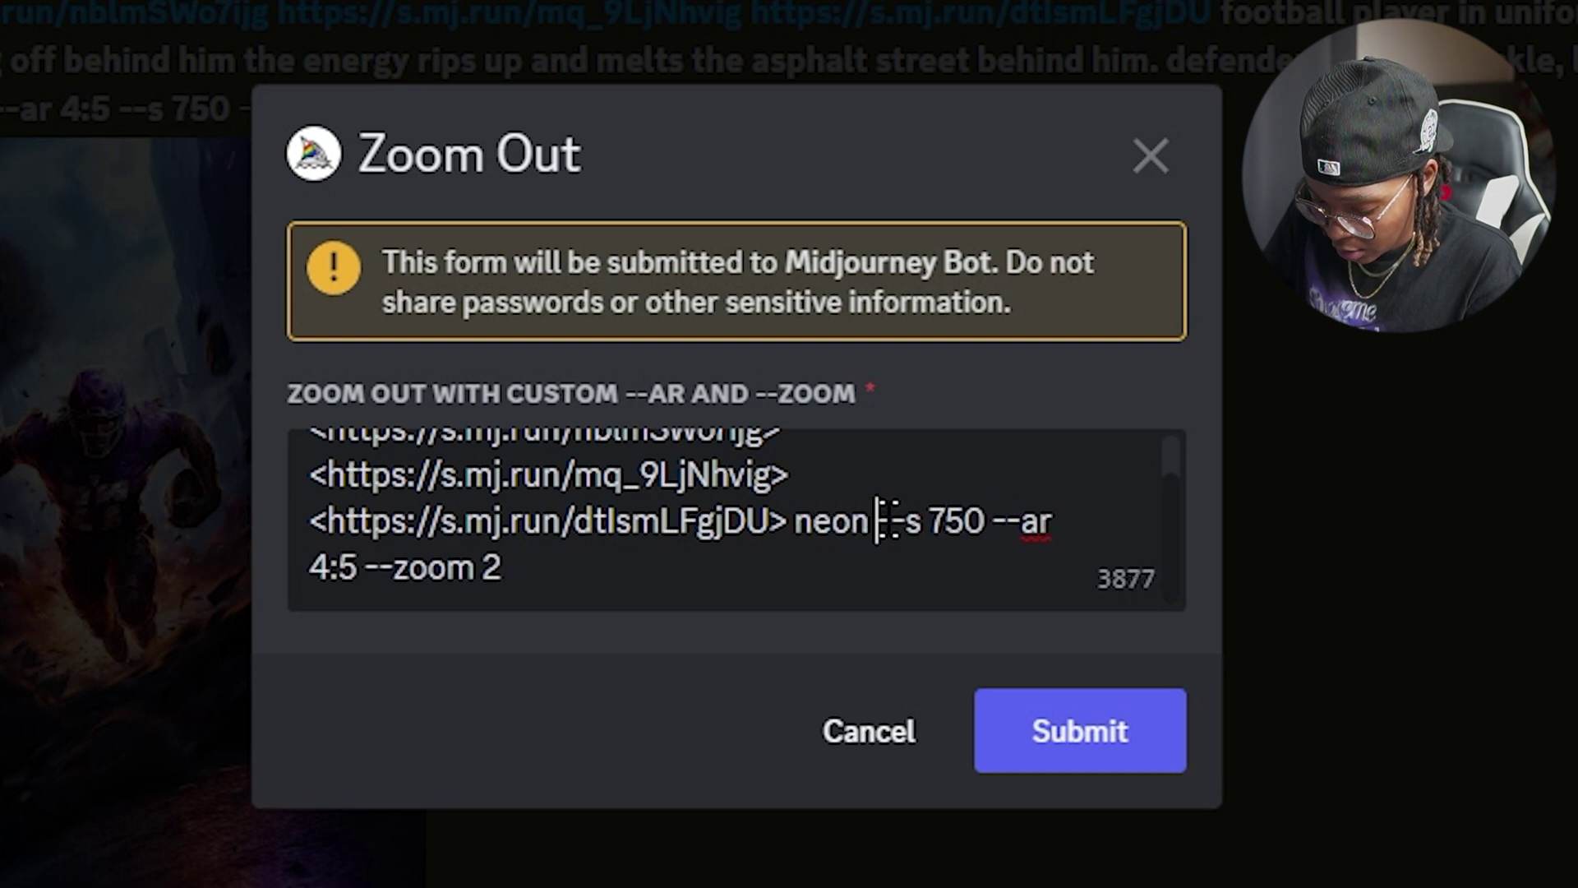
type("city with ")
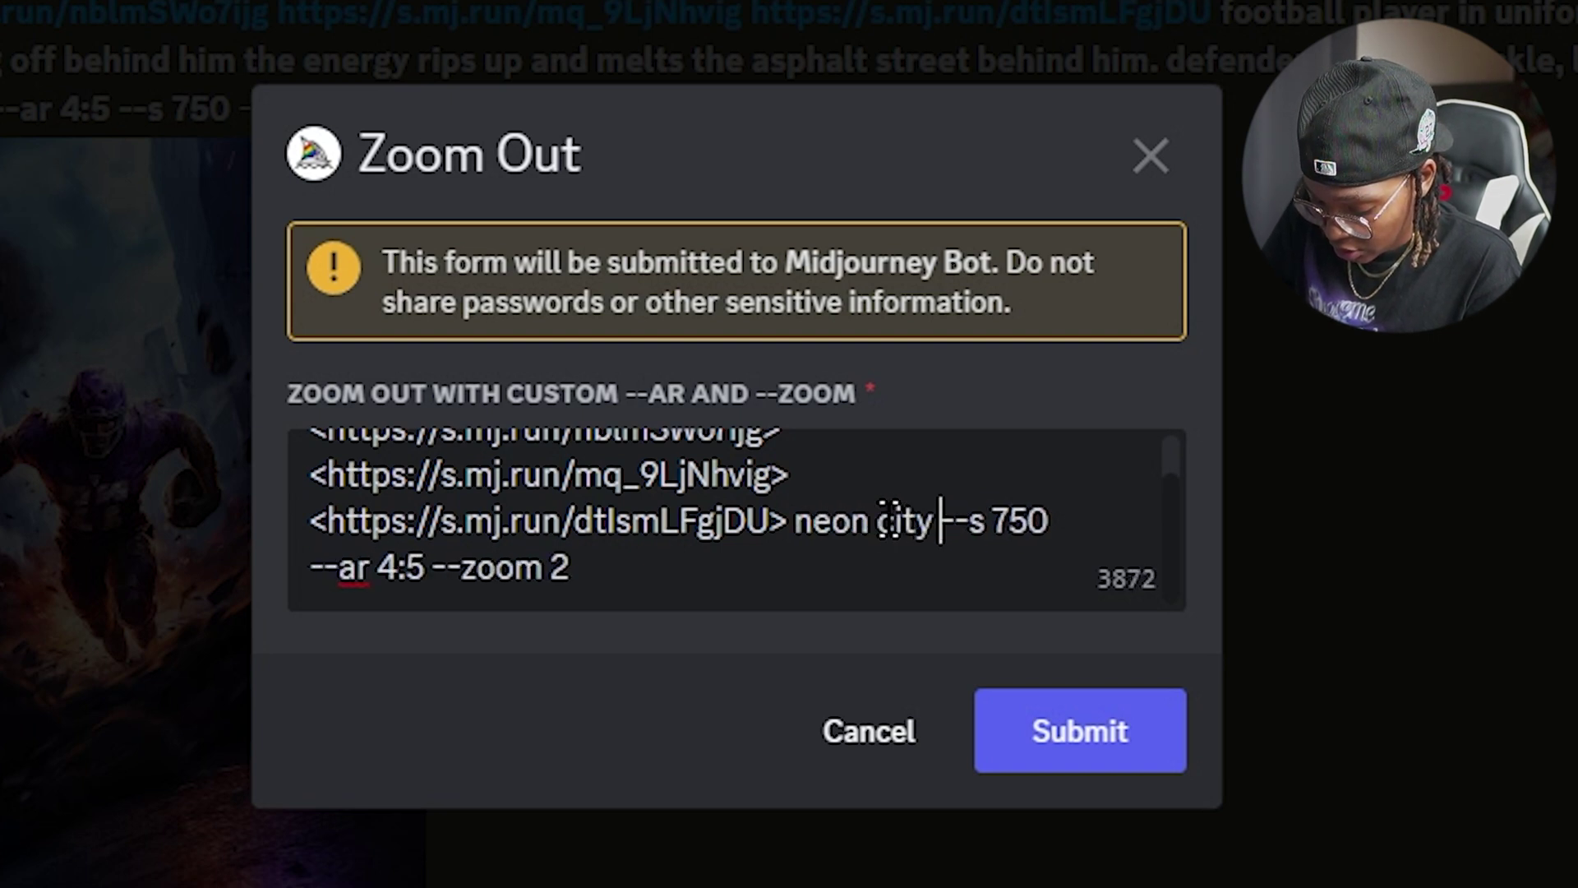
type("portal")
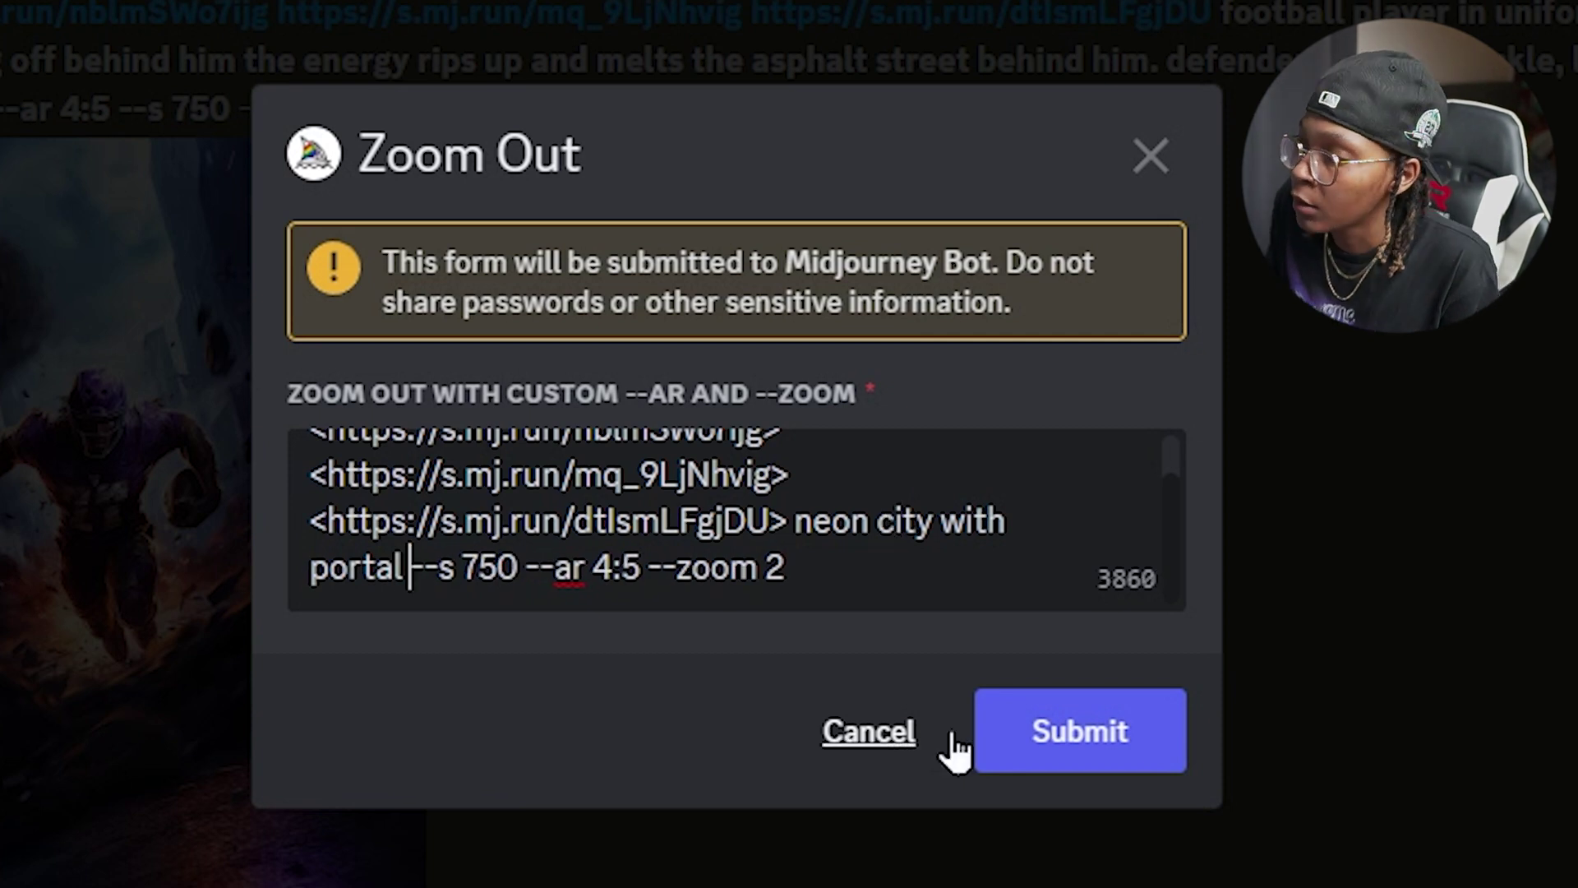
left_click(1036, 731)
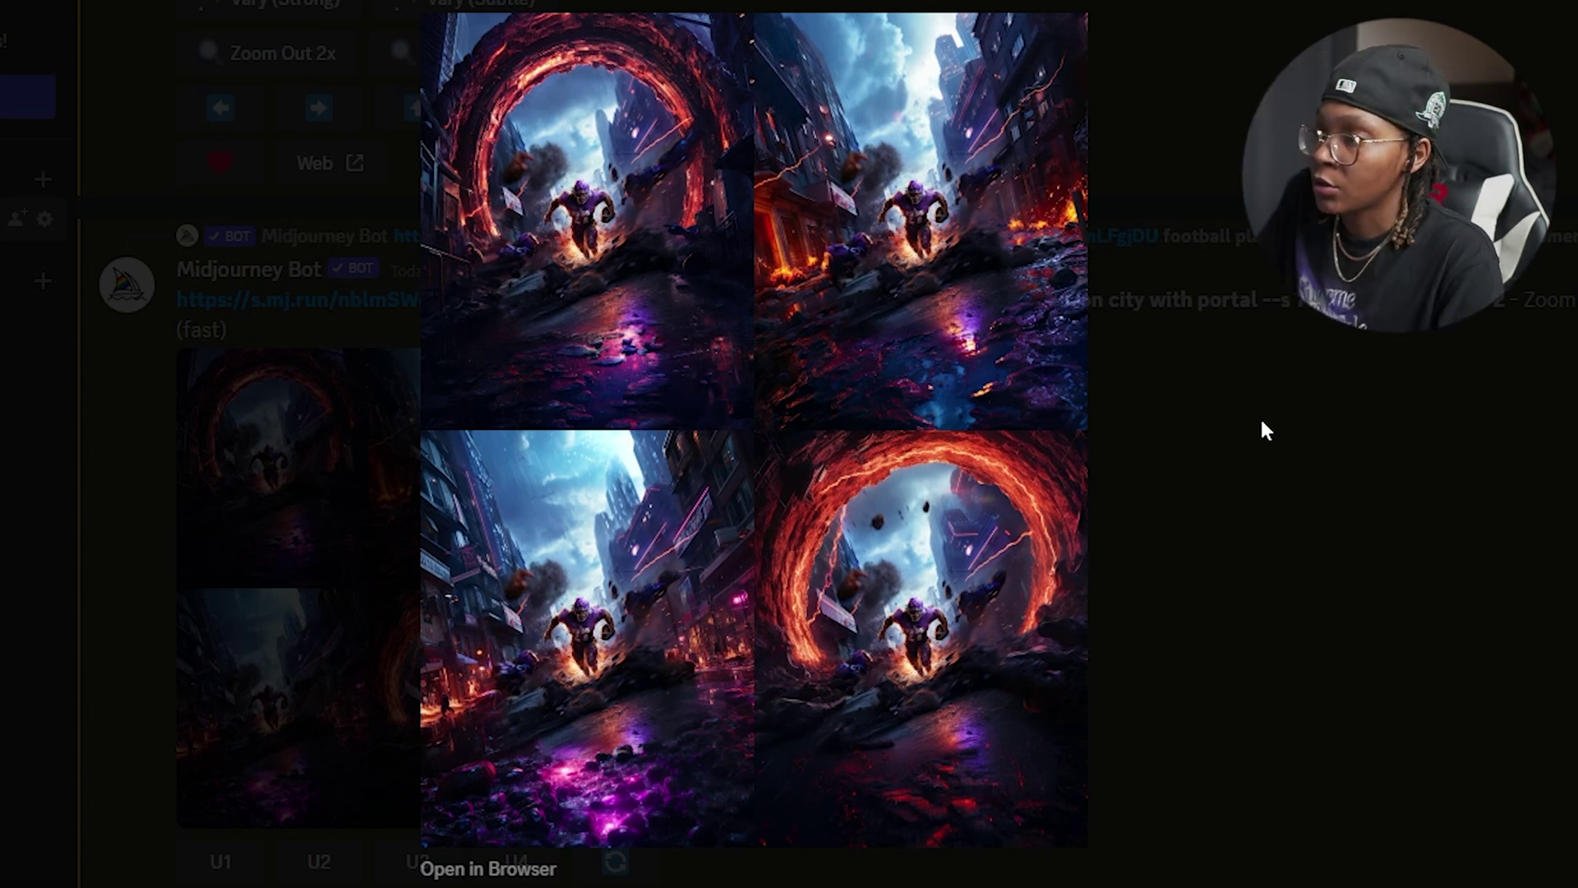
left_click(1260, 416)
Step: Browse the Midjourney website's search results for comic book and Batman images, and look through related Batman images
left_click(253, 685)
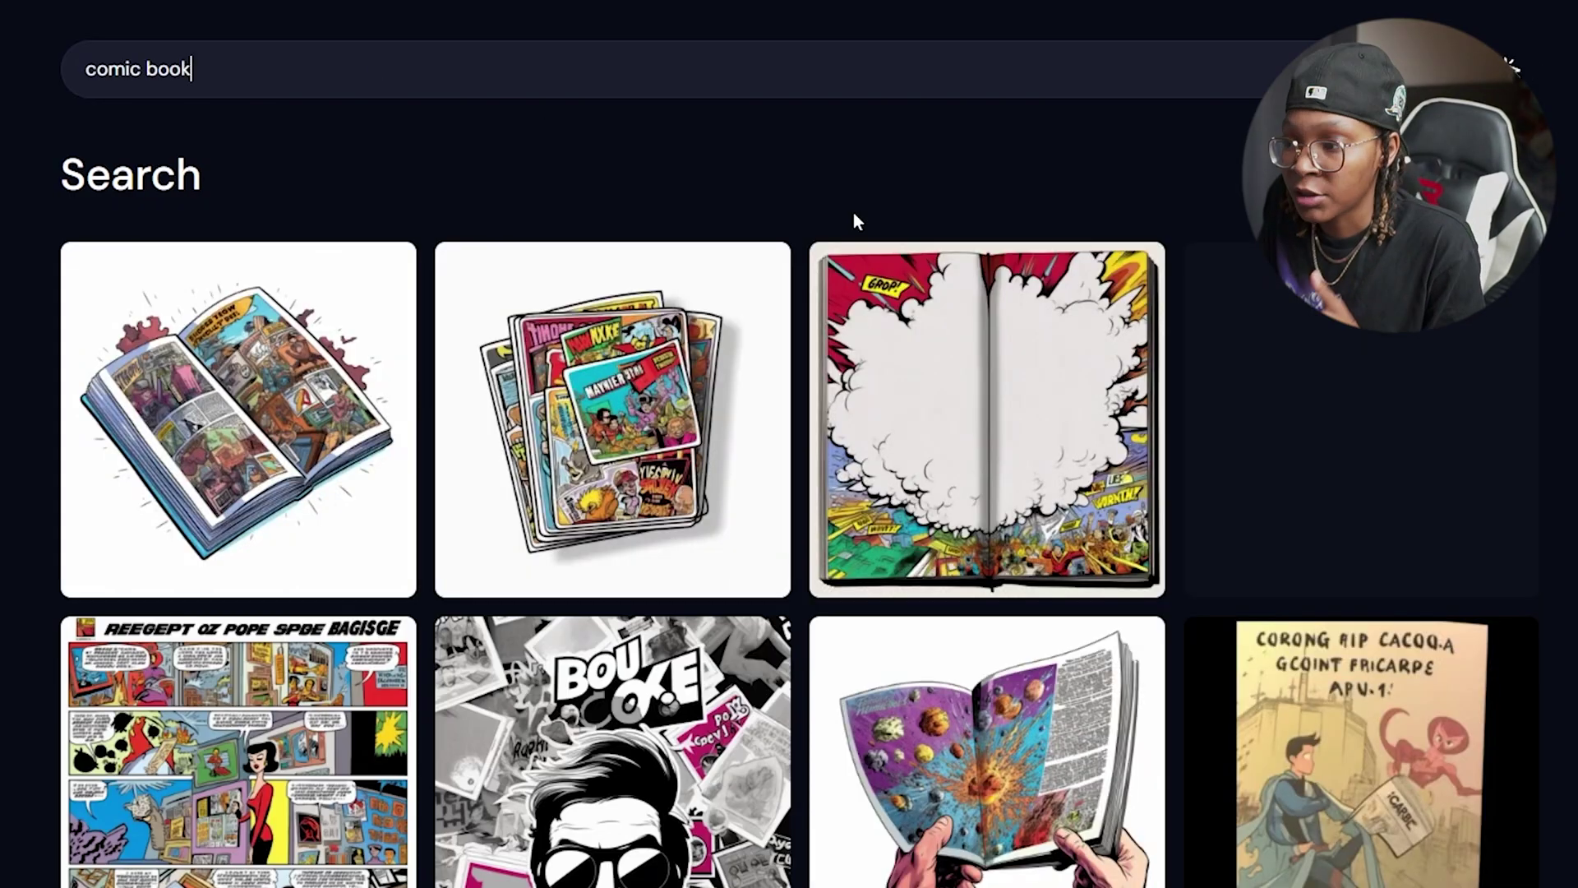
scroll(853, 212, "down", 3)
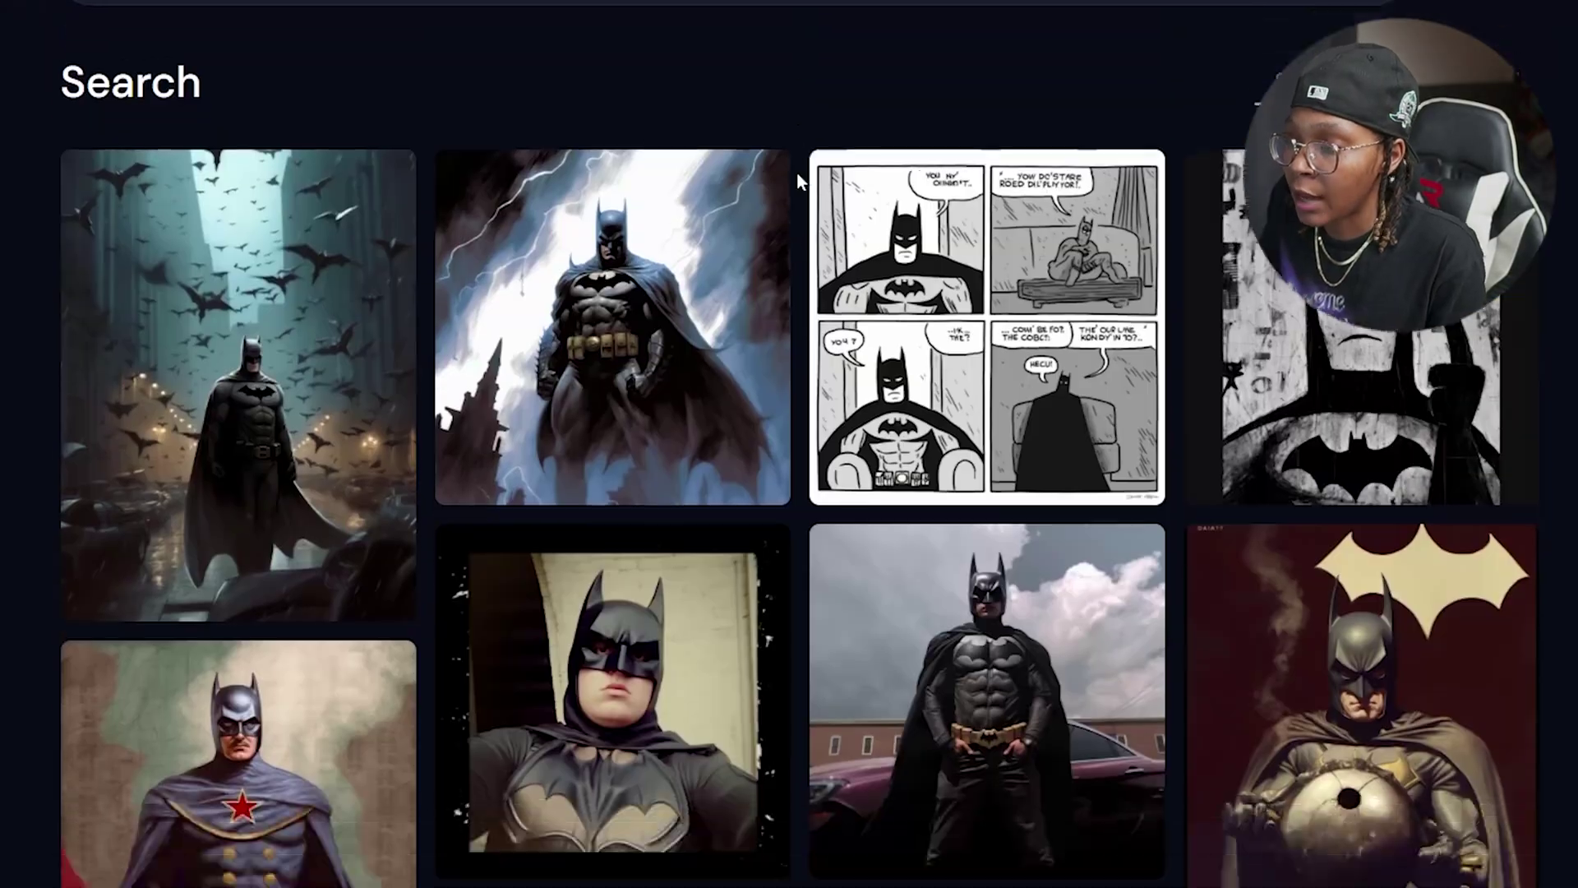
scroll(797, 172, "down", 3)
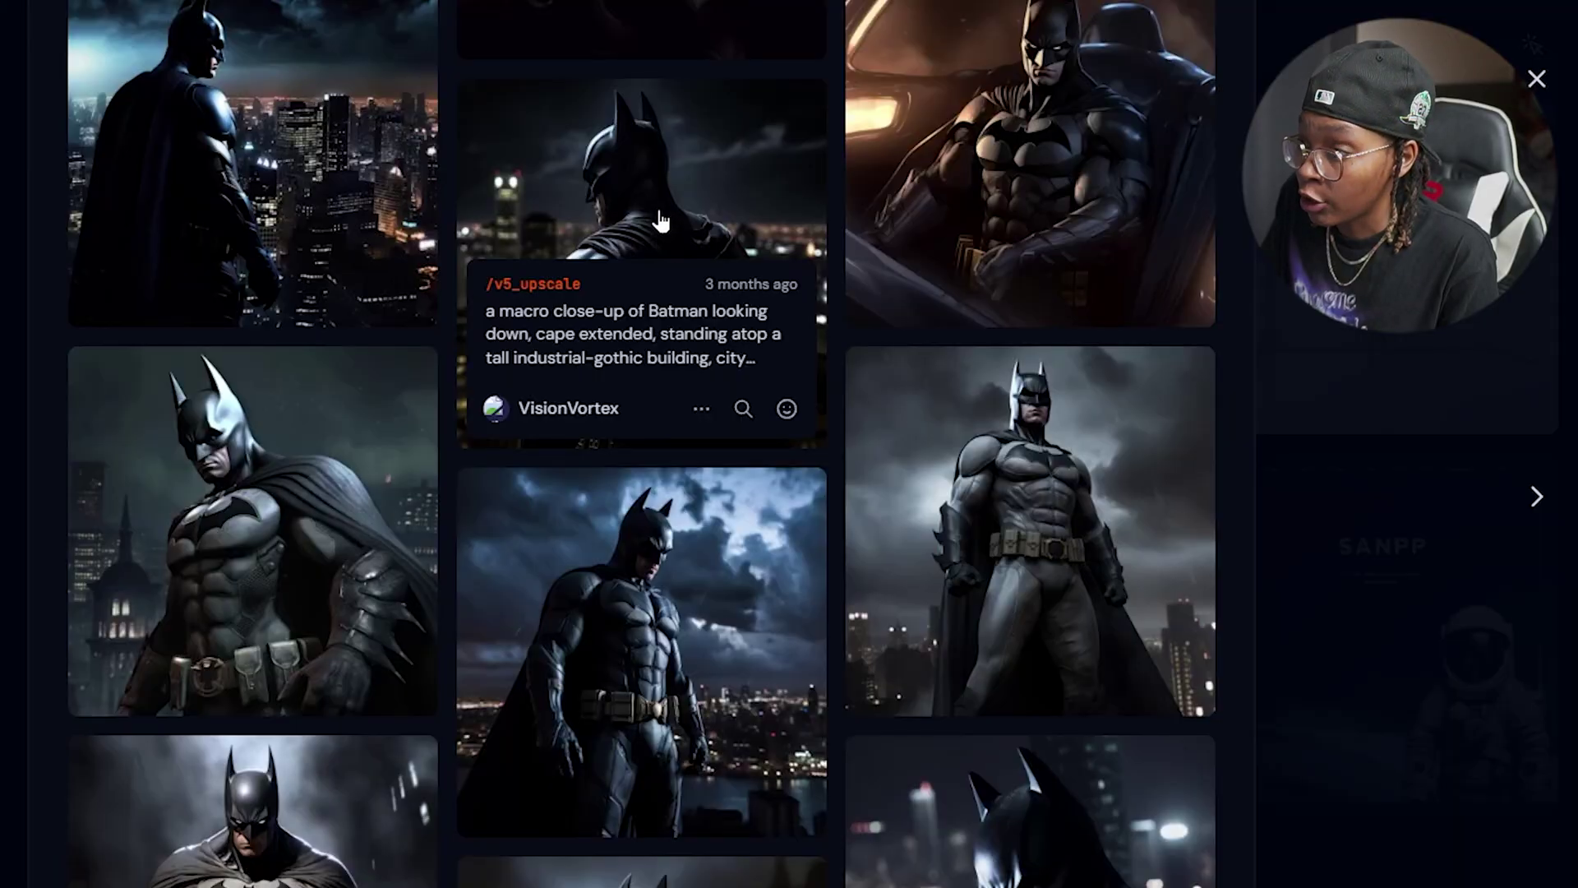
left_click(659, 616)
scroll(945, 493, "down", 6)
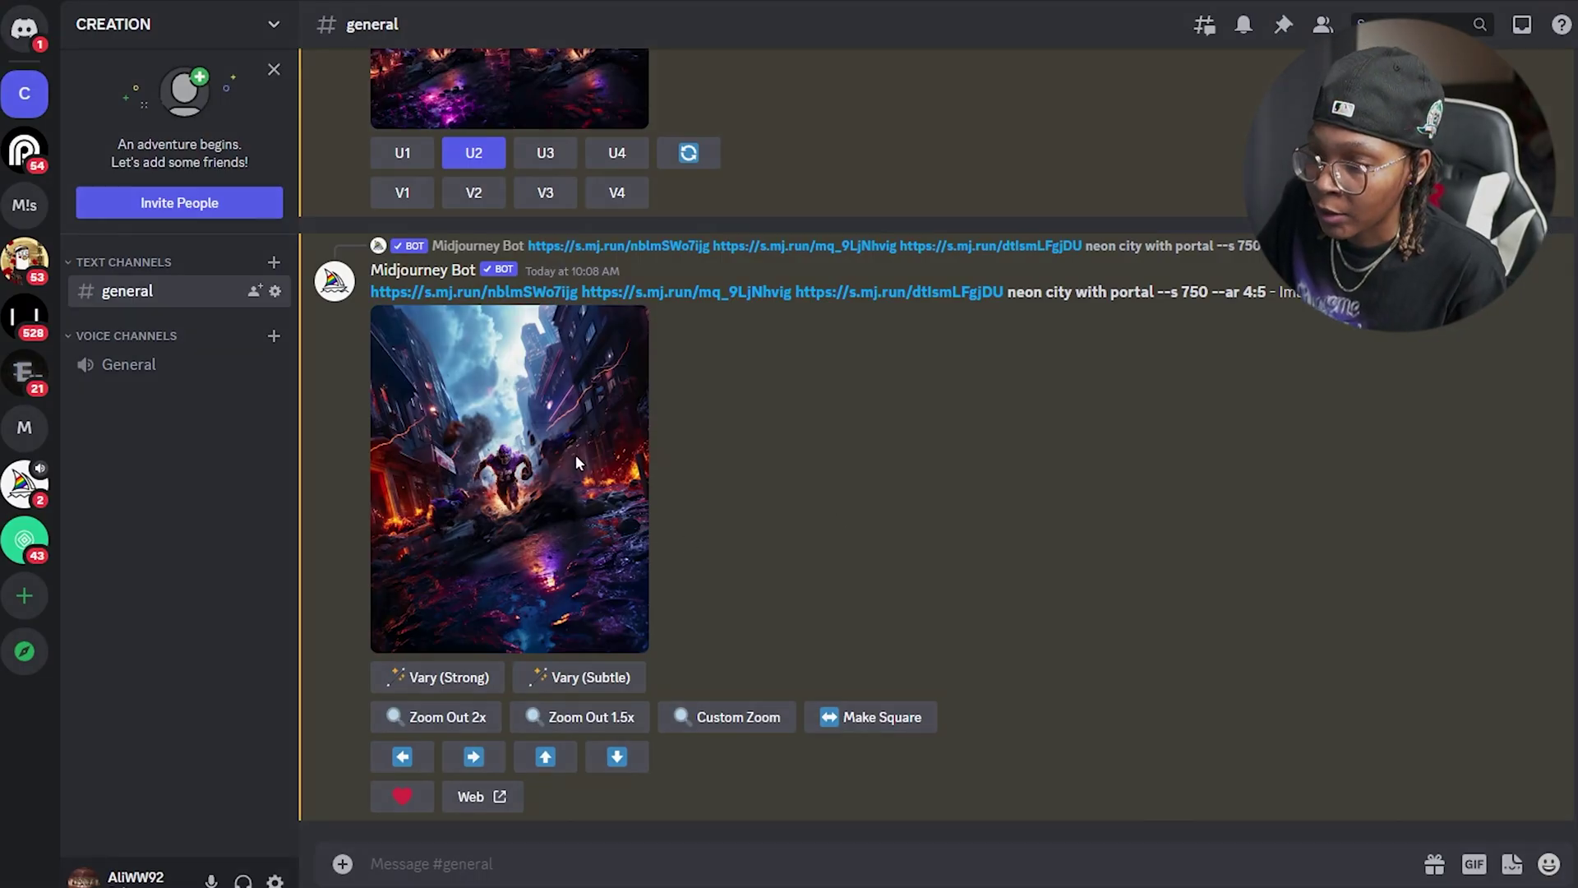
Step: Open the upscaled 10:08 AM neon city image at full size in the browser and save it
left_click(572, 469)
left_click(638, 762)
right_click(881, 276)
left_click(922, 326)
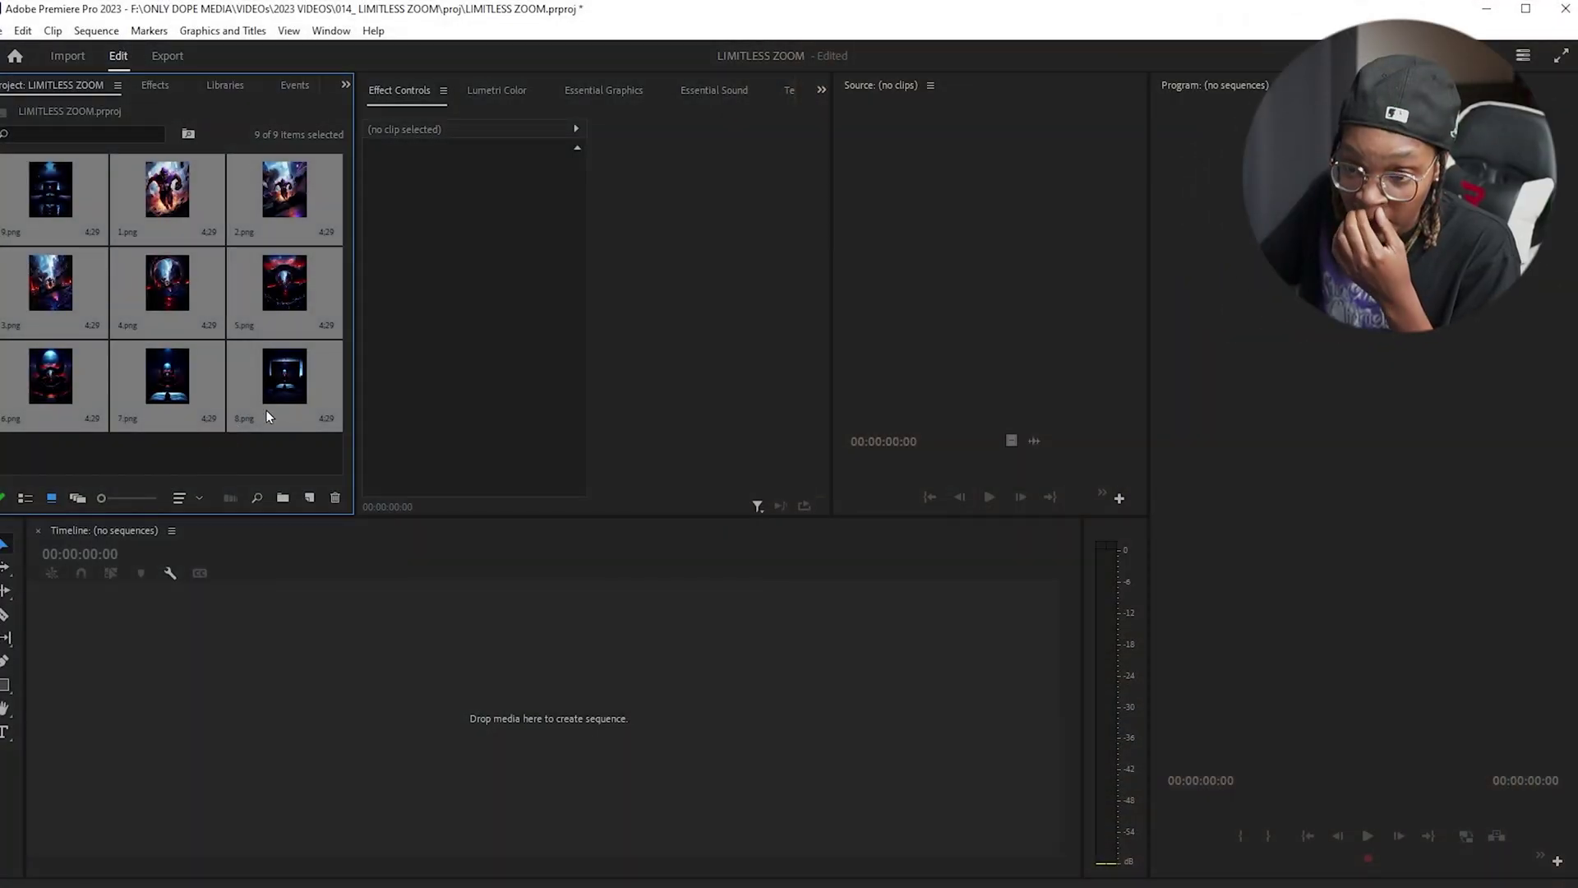
Step: In Adobe Premiere Pro, create a sequence from the custom IG 4x5 preset and accept its settings with a 1200 x 1500 frame size
left_click(309, 498)
left_click(370, 521)
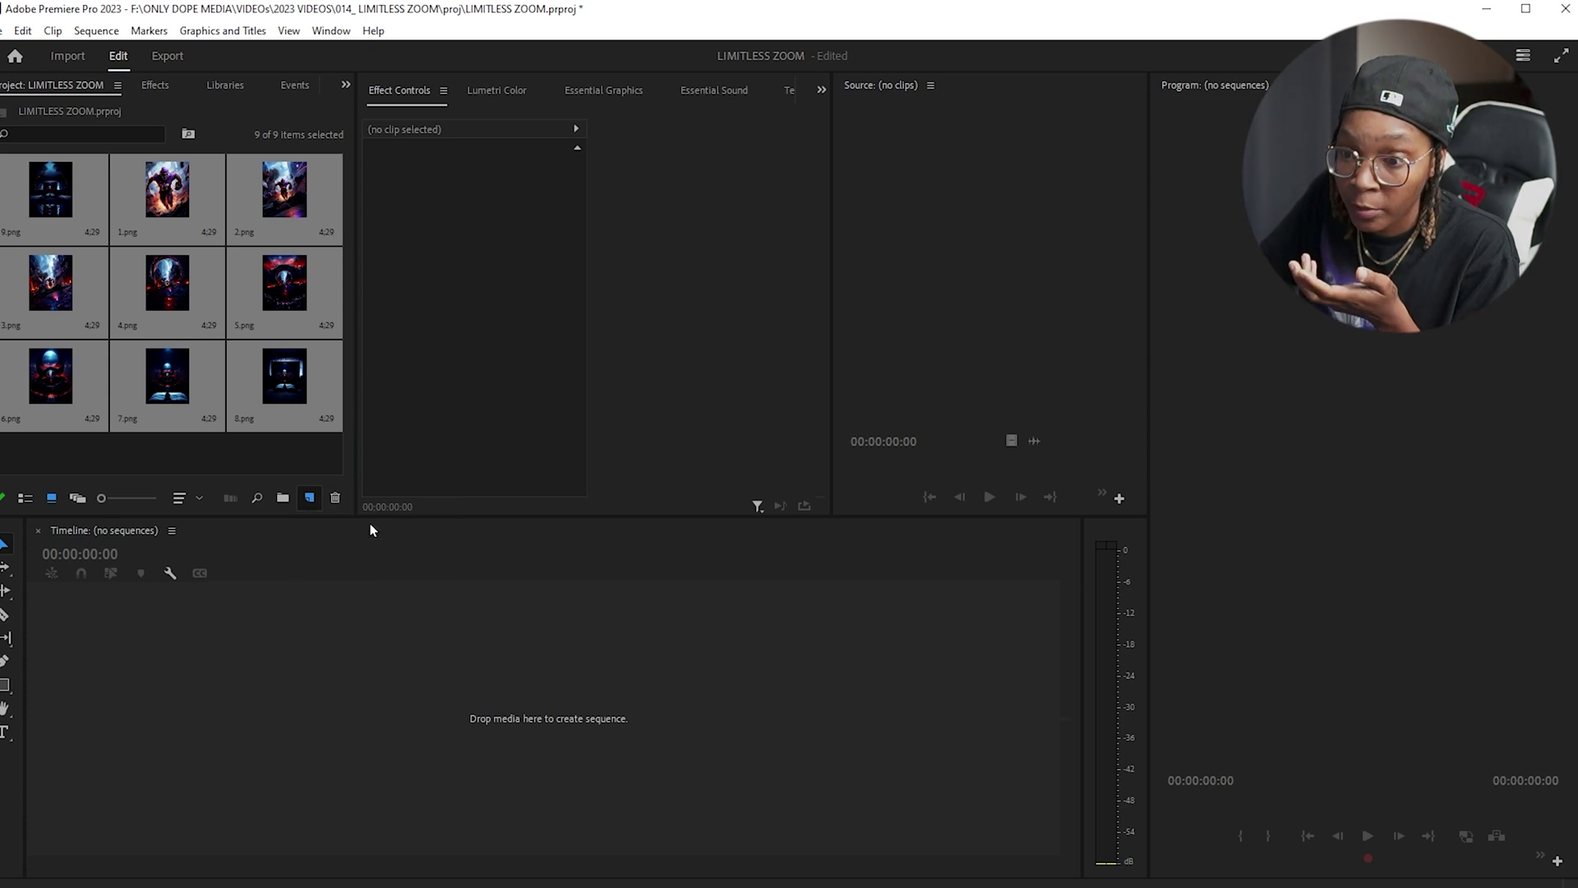
left_click(574, 564)
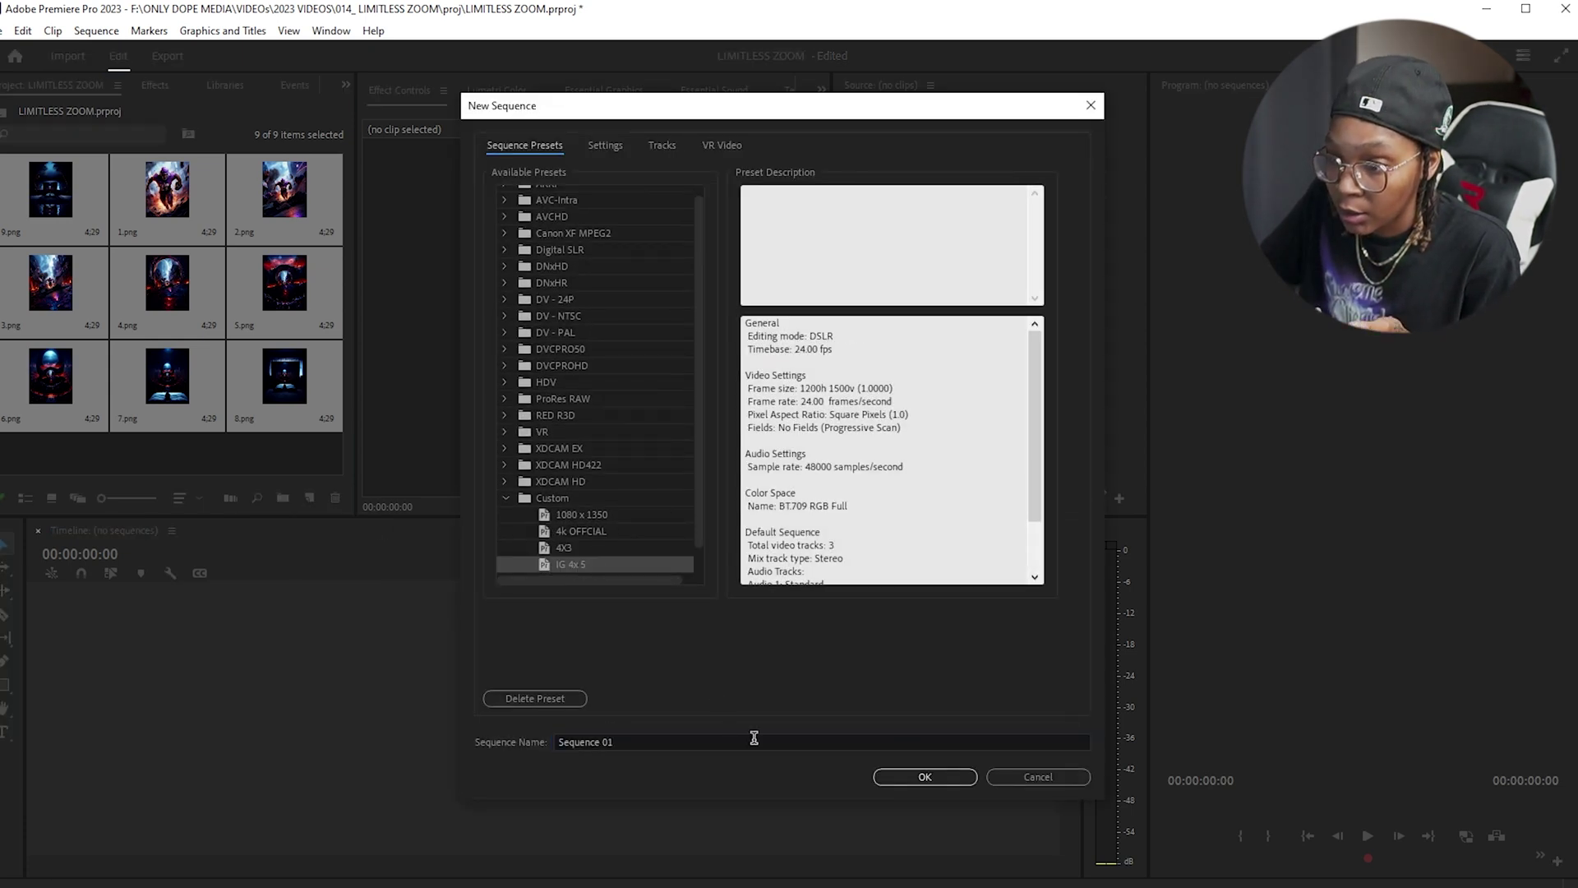
left_click(924, 777)
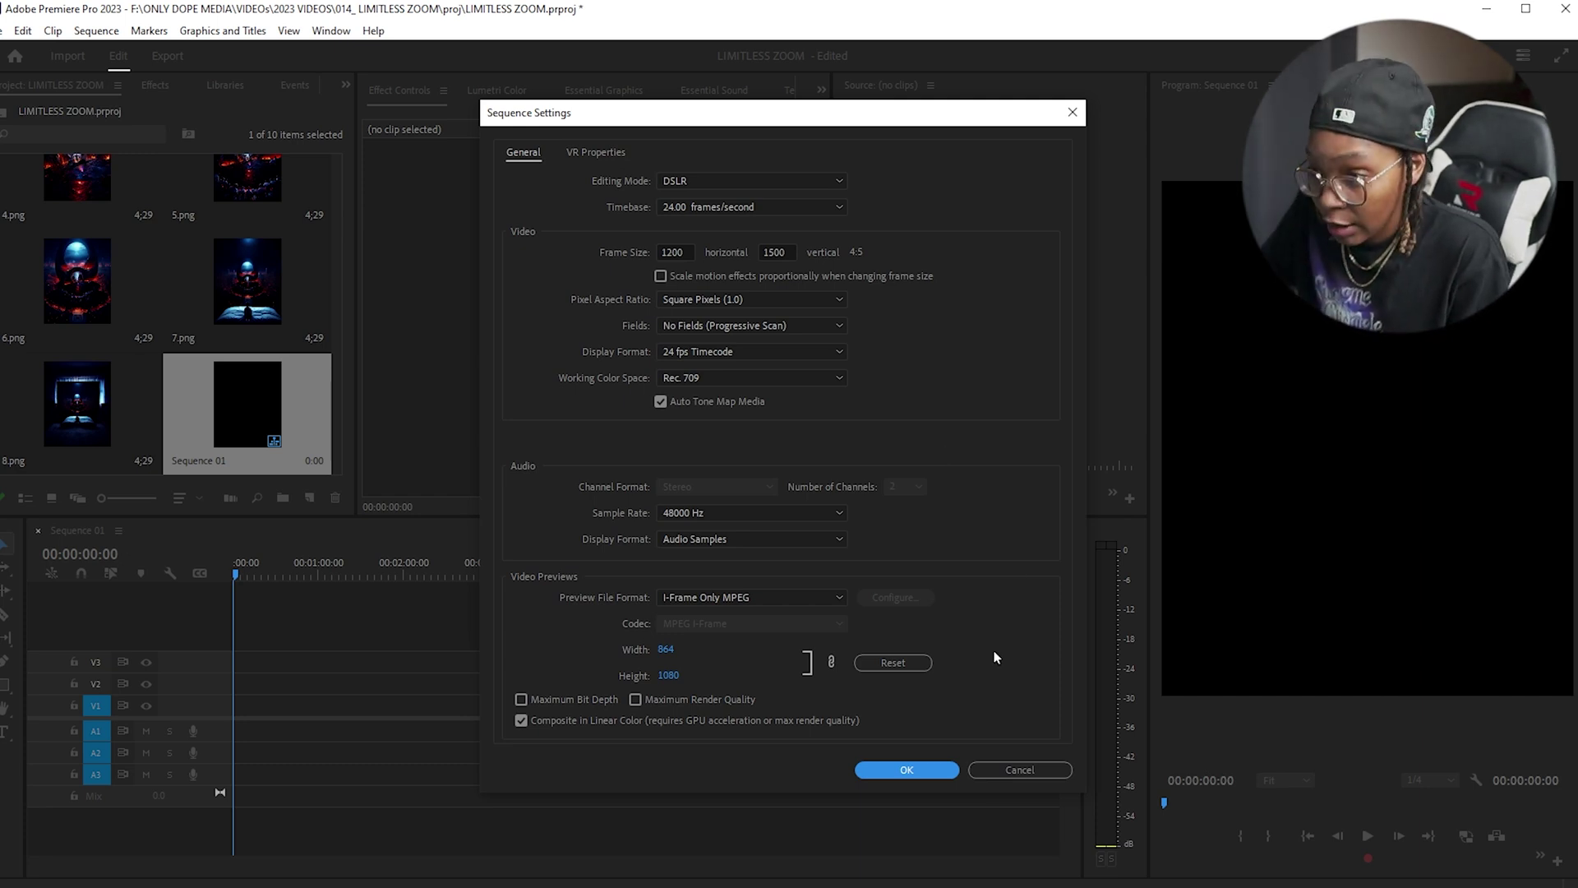
left_click(905, 769)
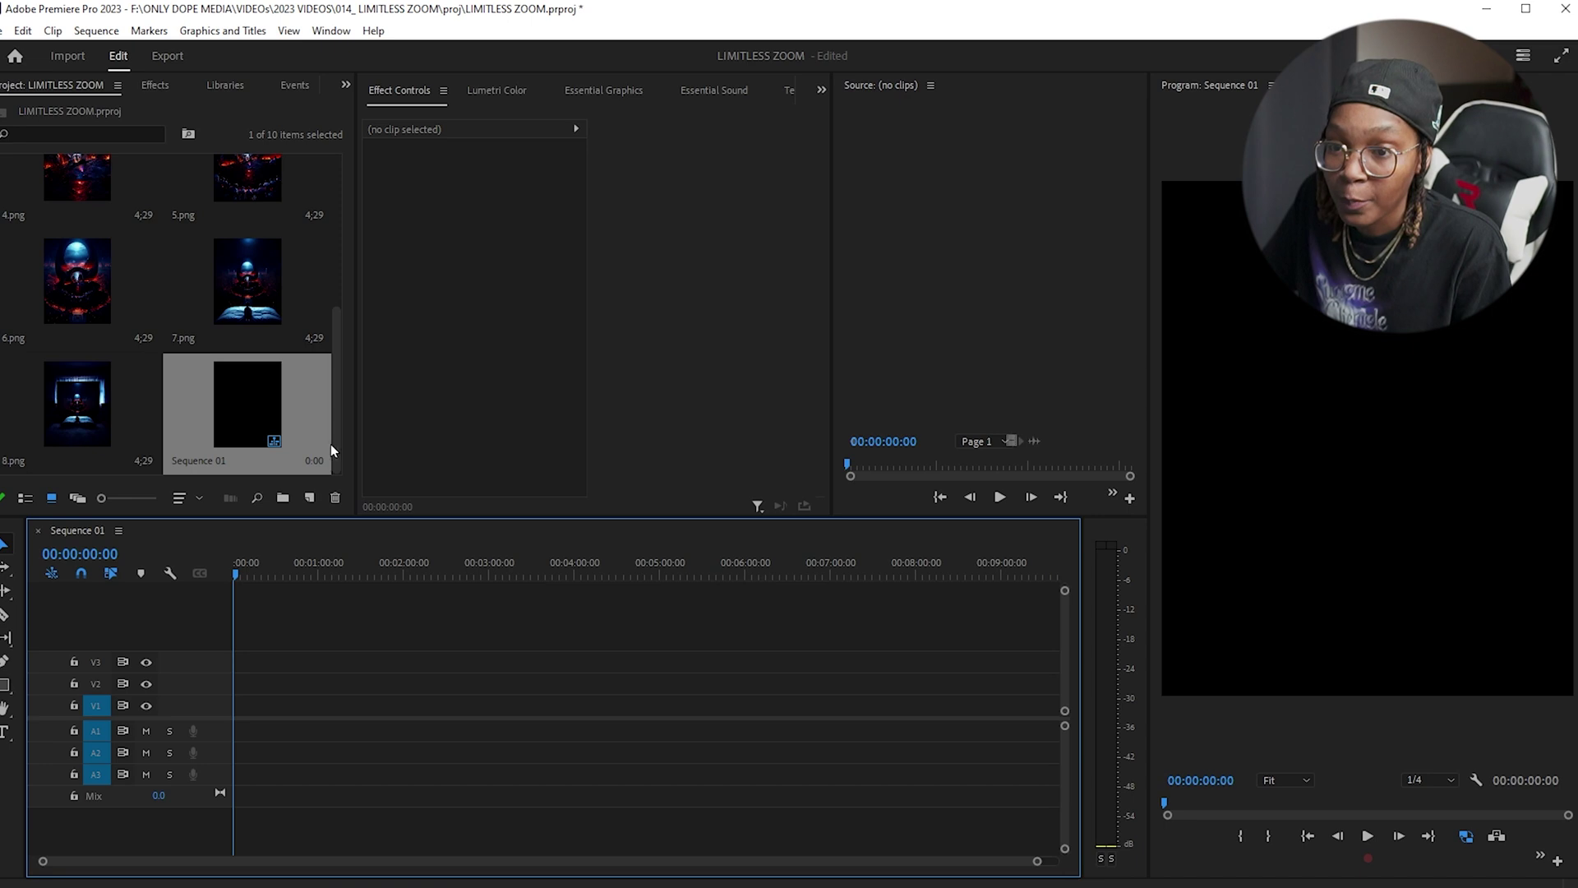
Step: Sort the imported images in the project by name
left_click(99, 375)
scroll(68, 373, "up", 3)
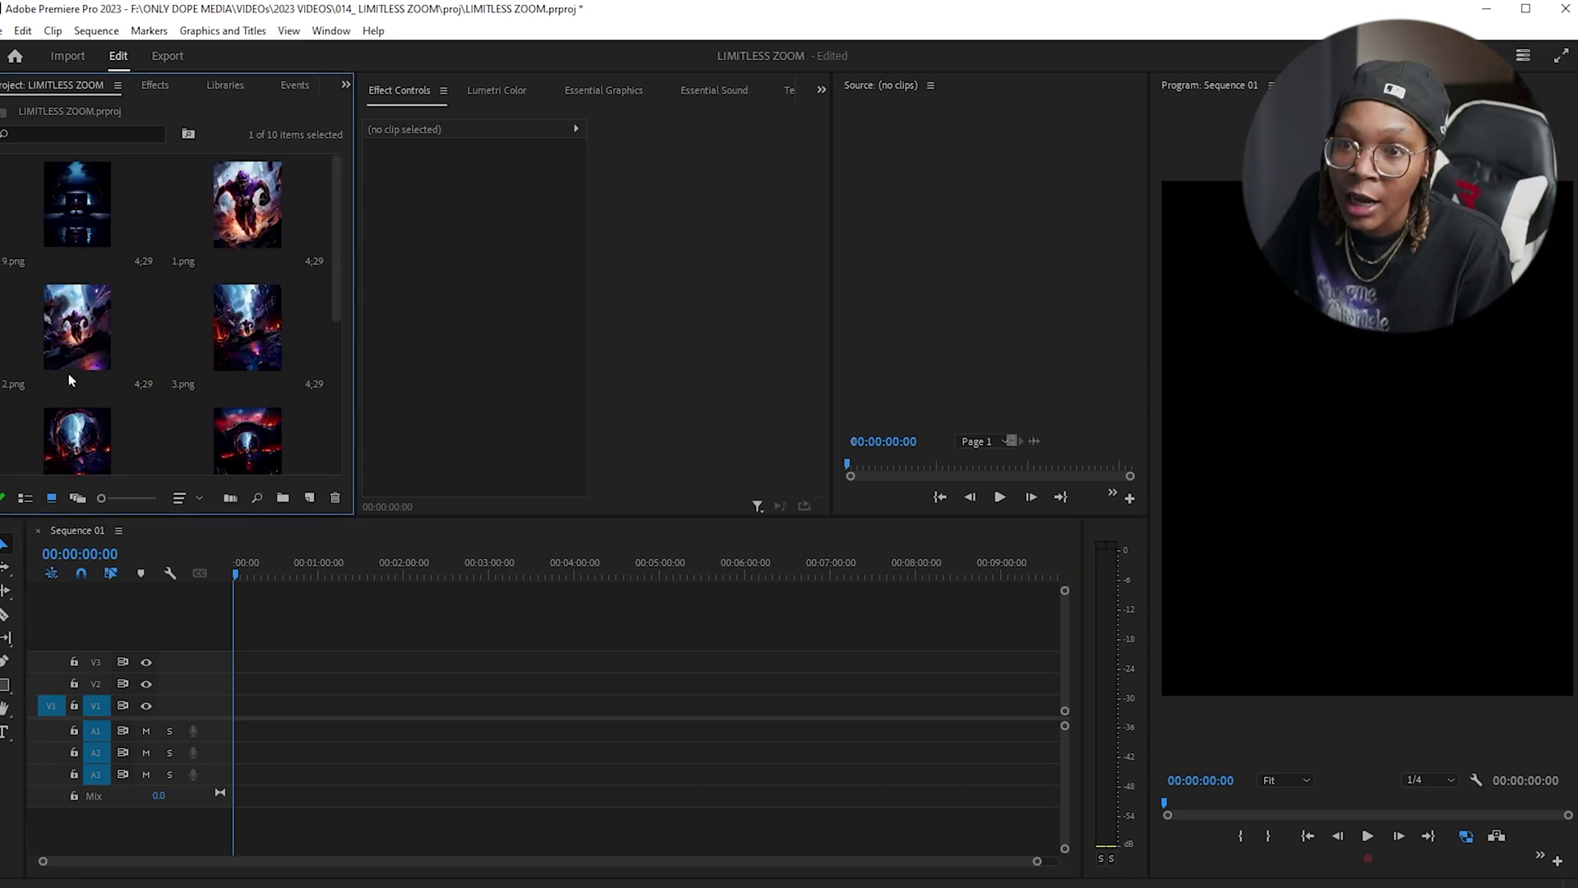
left_click(179, 498)
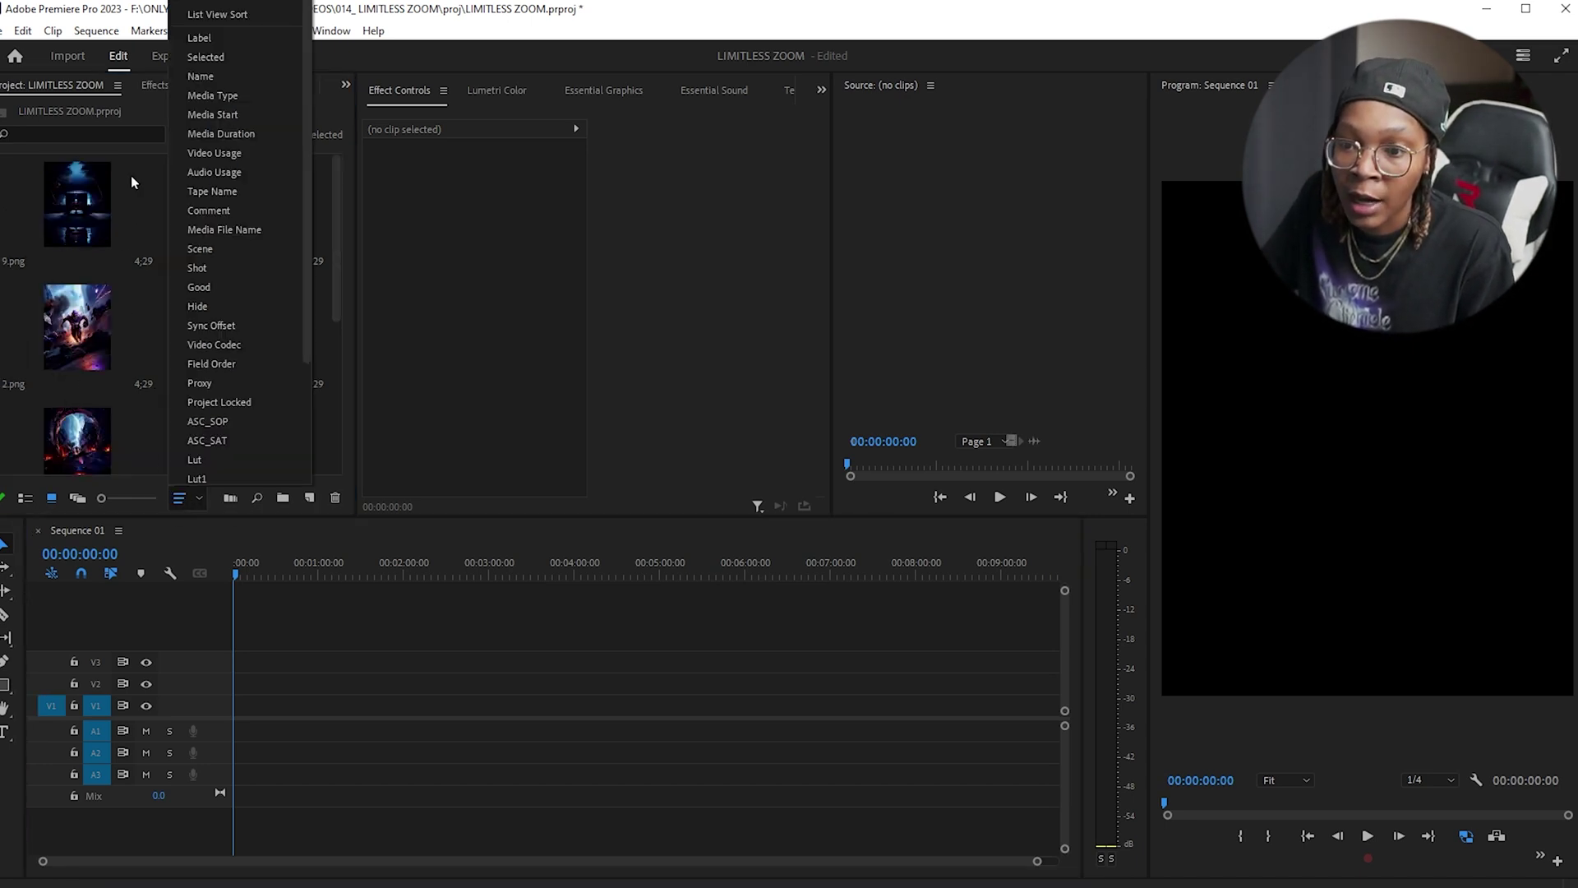
left_click(204, 76)
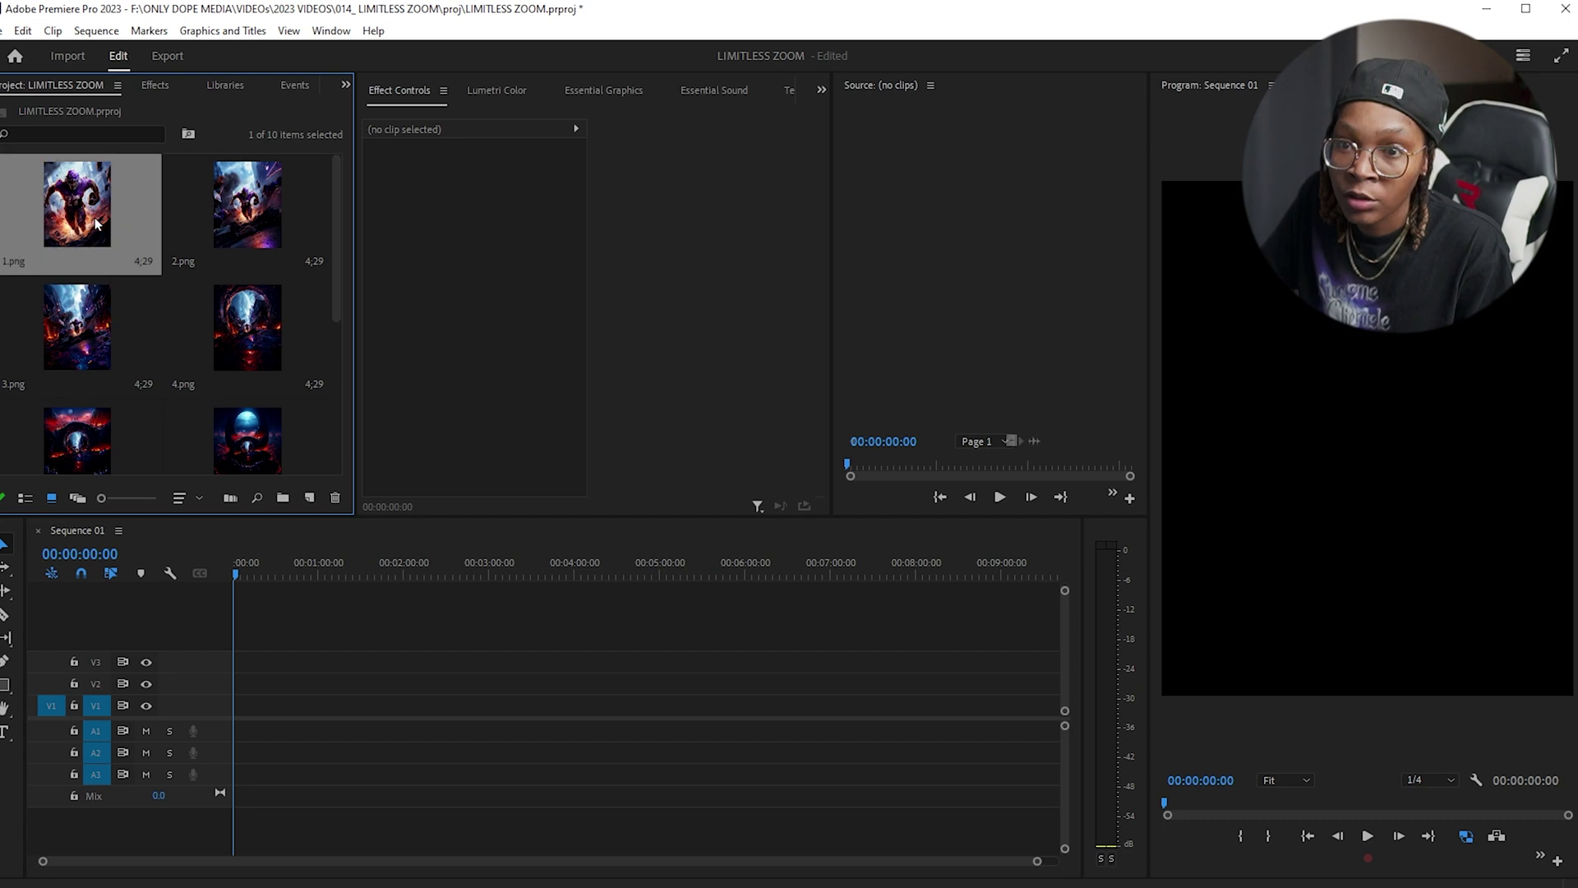
Step: Place images 1.png to 9.png in order at the start of track V1 and move the playhead past the last clip
scroll(96, 221, "down", 3)
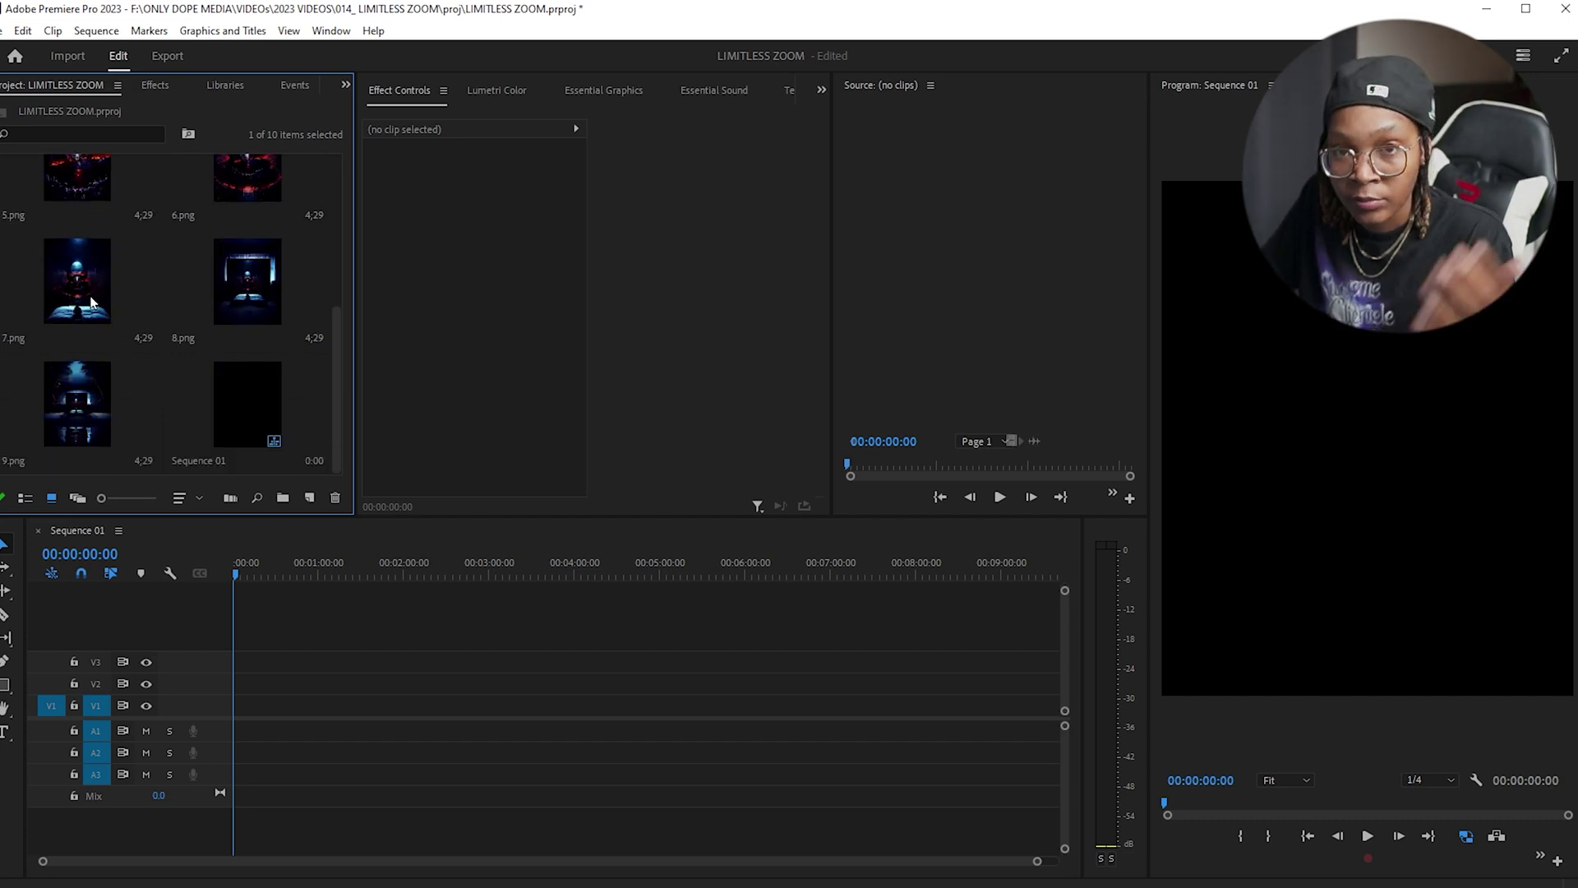
left_click(80, 407, "shift")
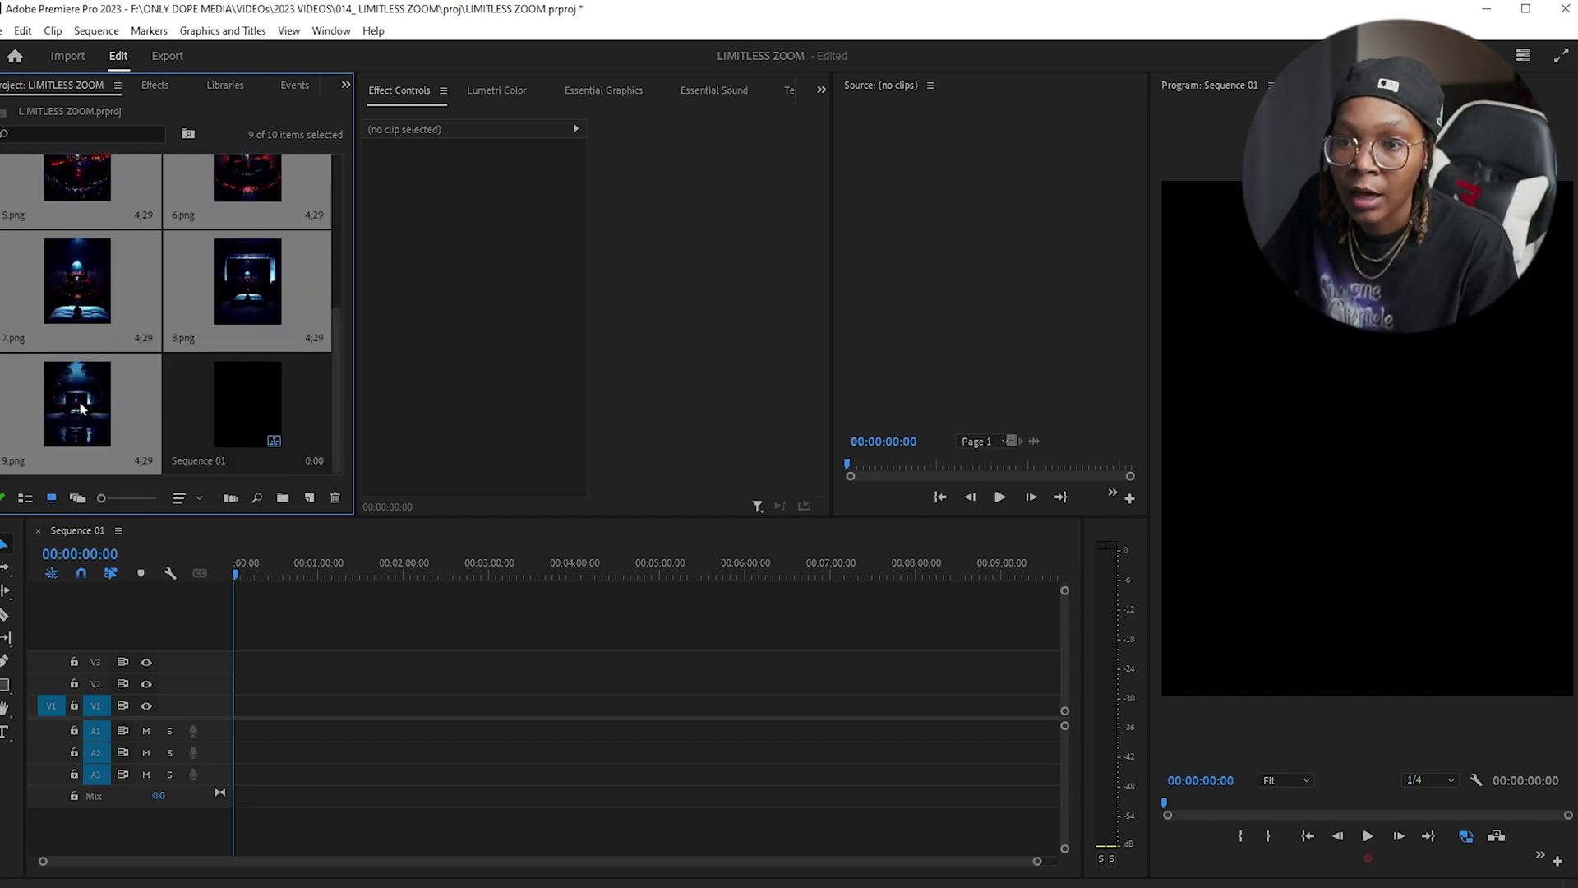
left_click_drag(250, 712, 253, 712)
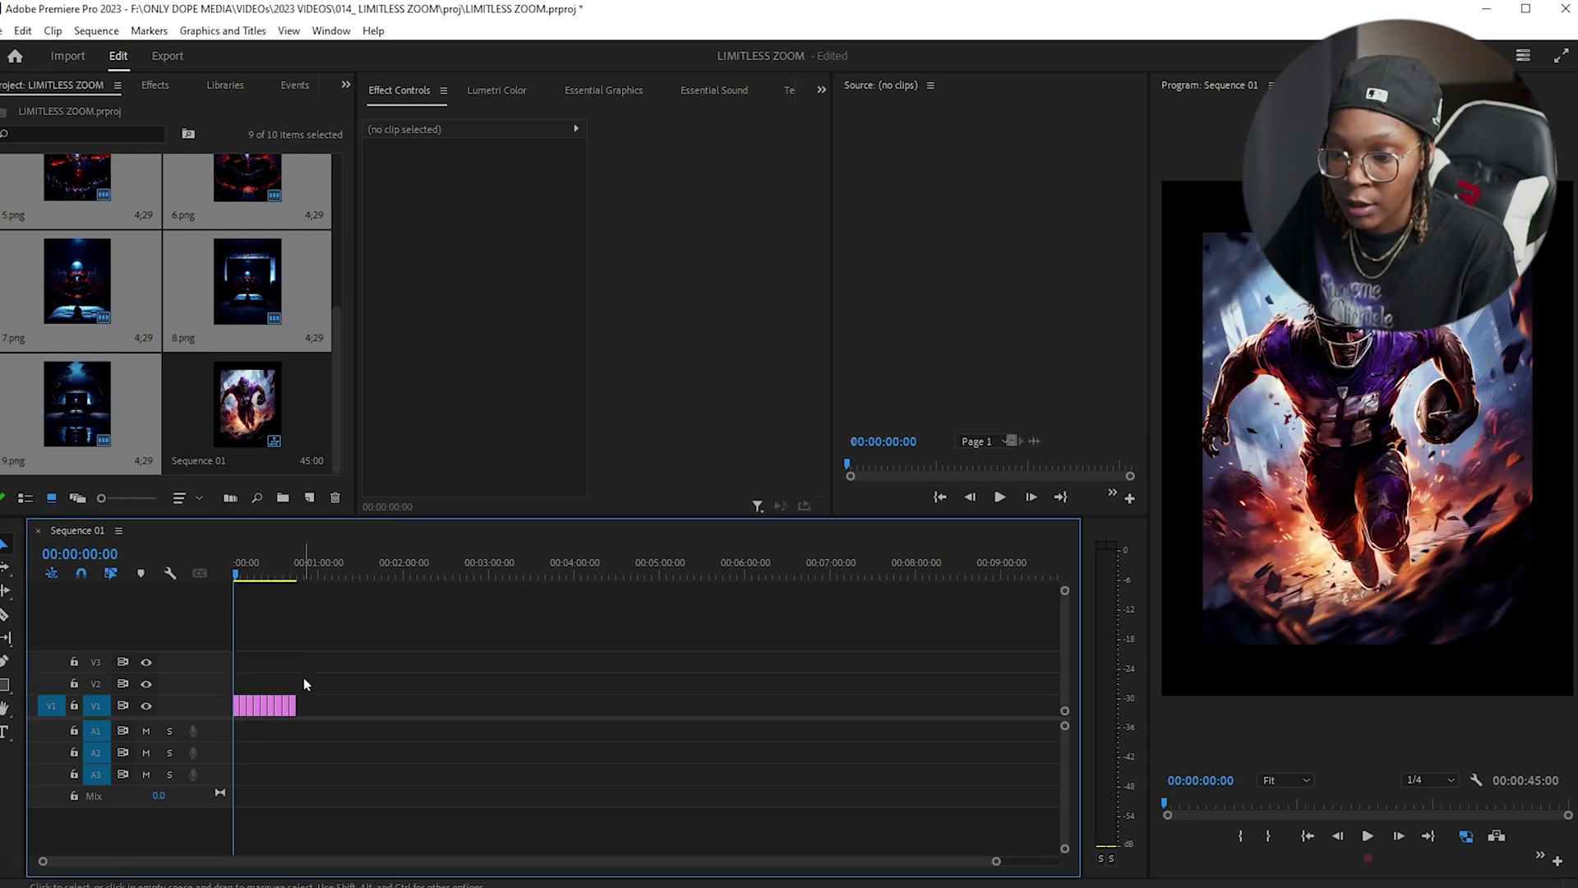
left_click_drag(236, 578, 315, 577)
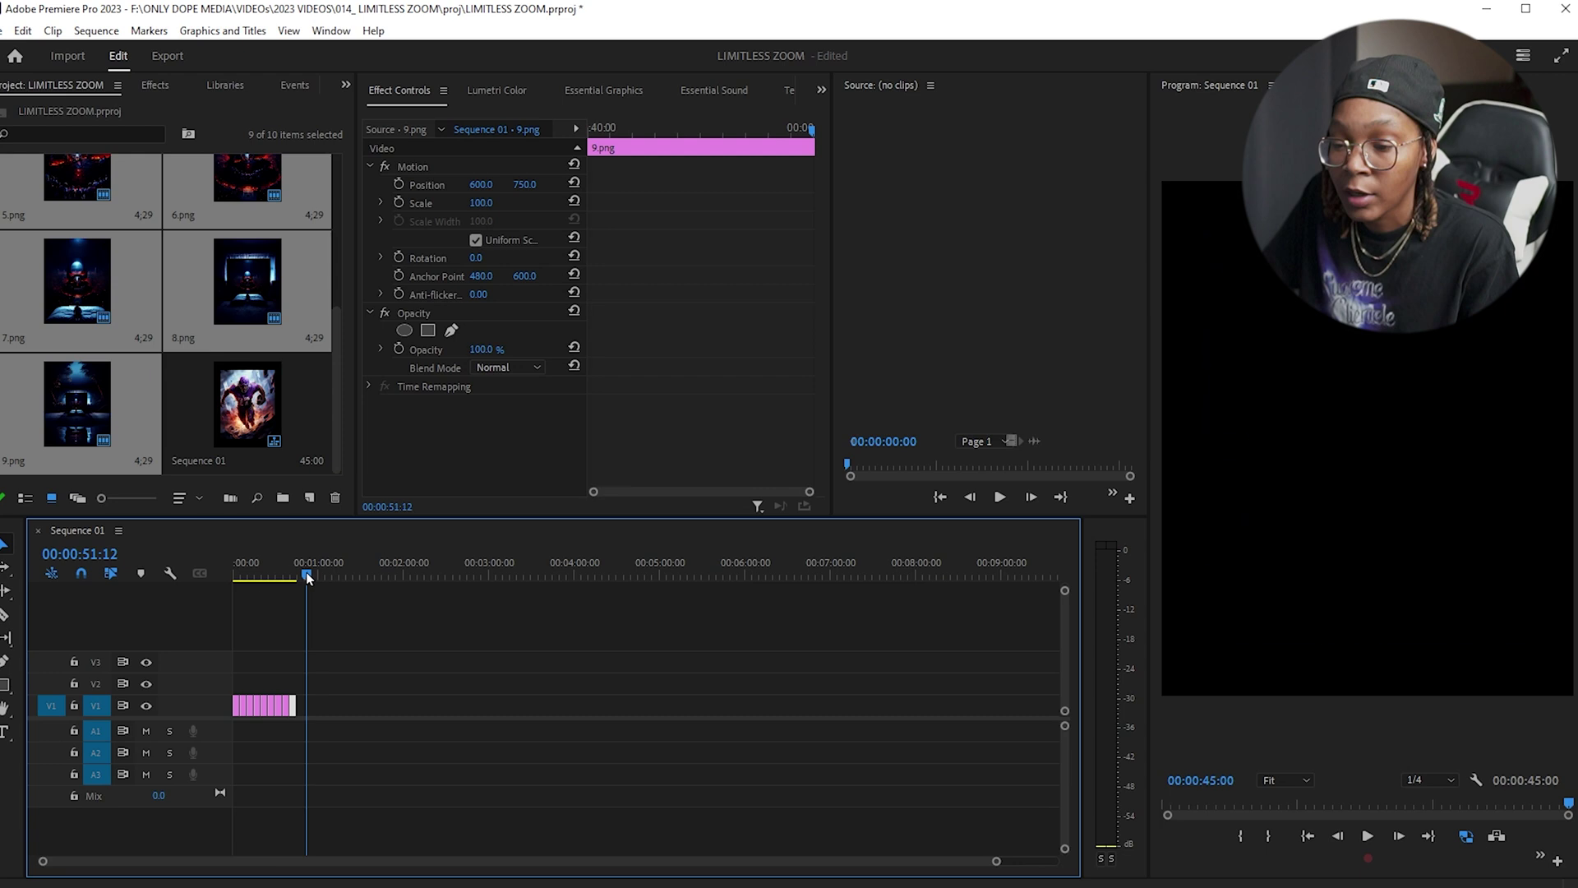
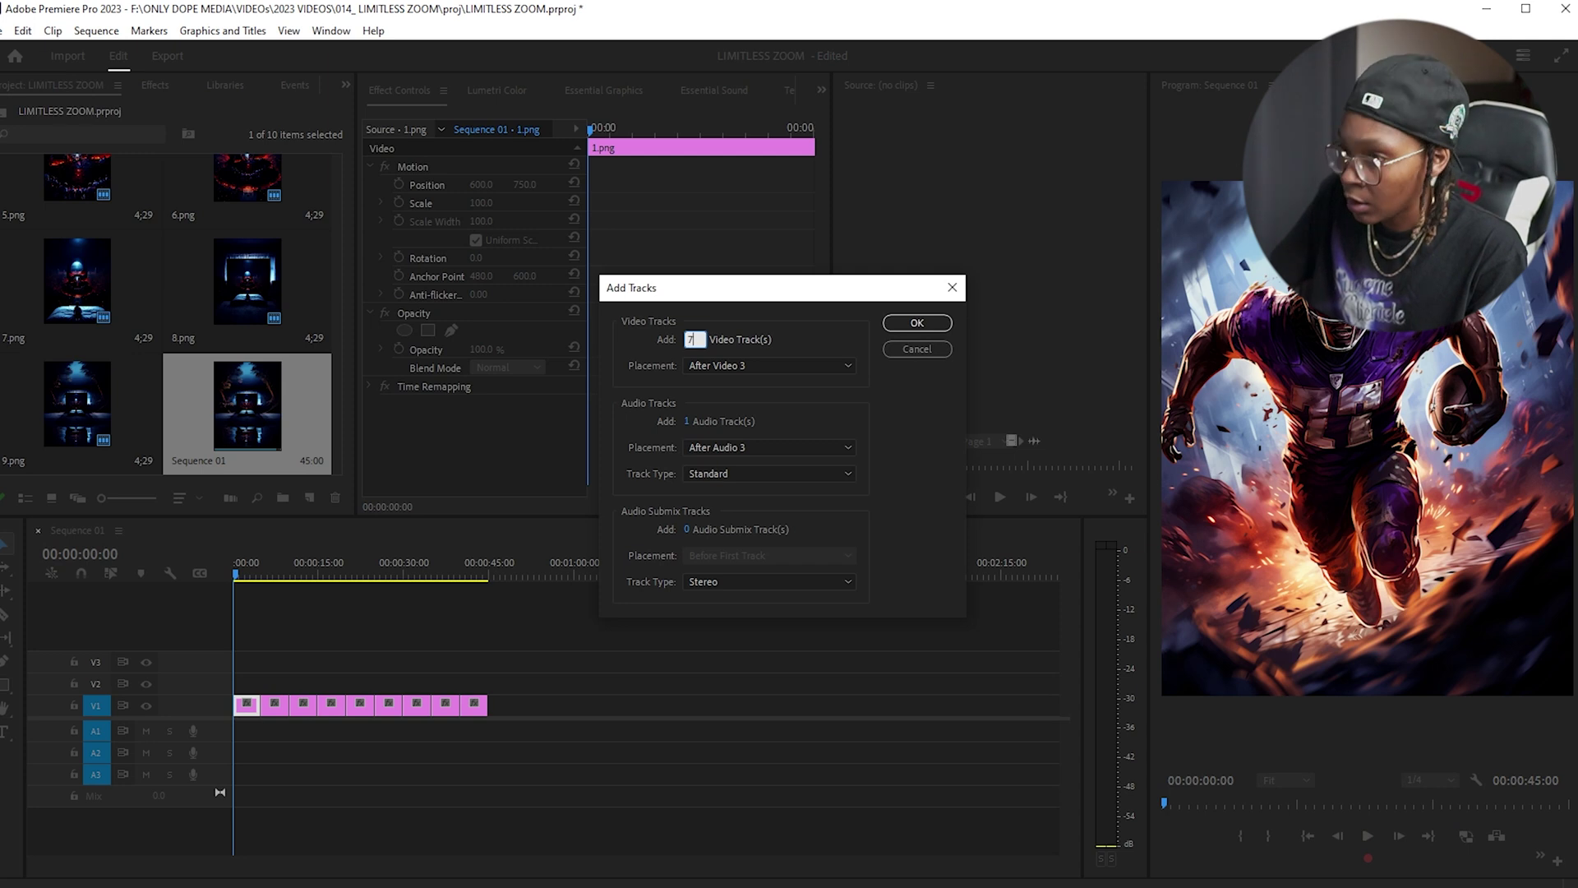
Step: Add 7 video tracks after Video 3 to the sequence without adding any audio tracks
left_click(693, 420)
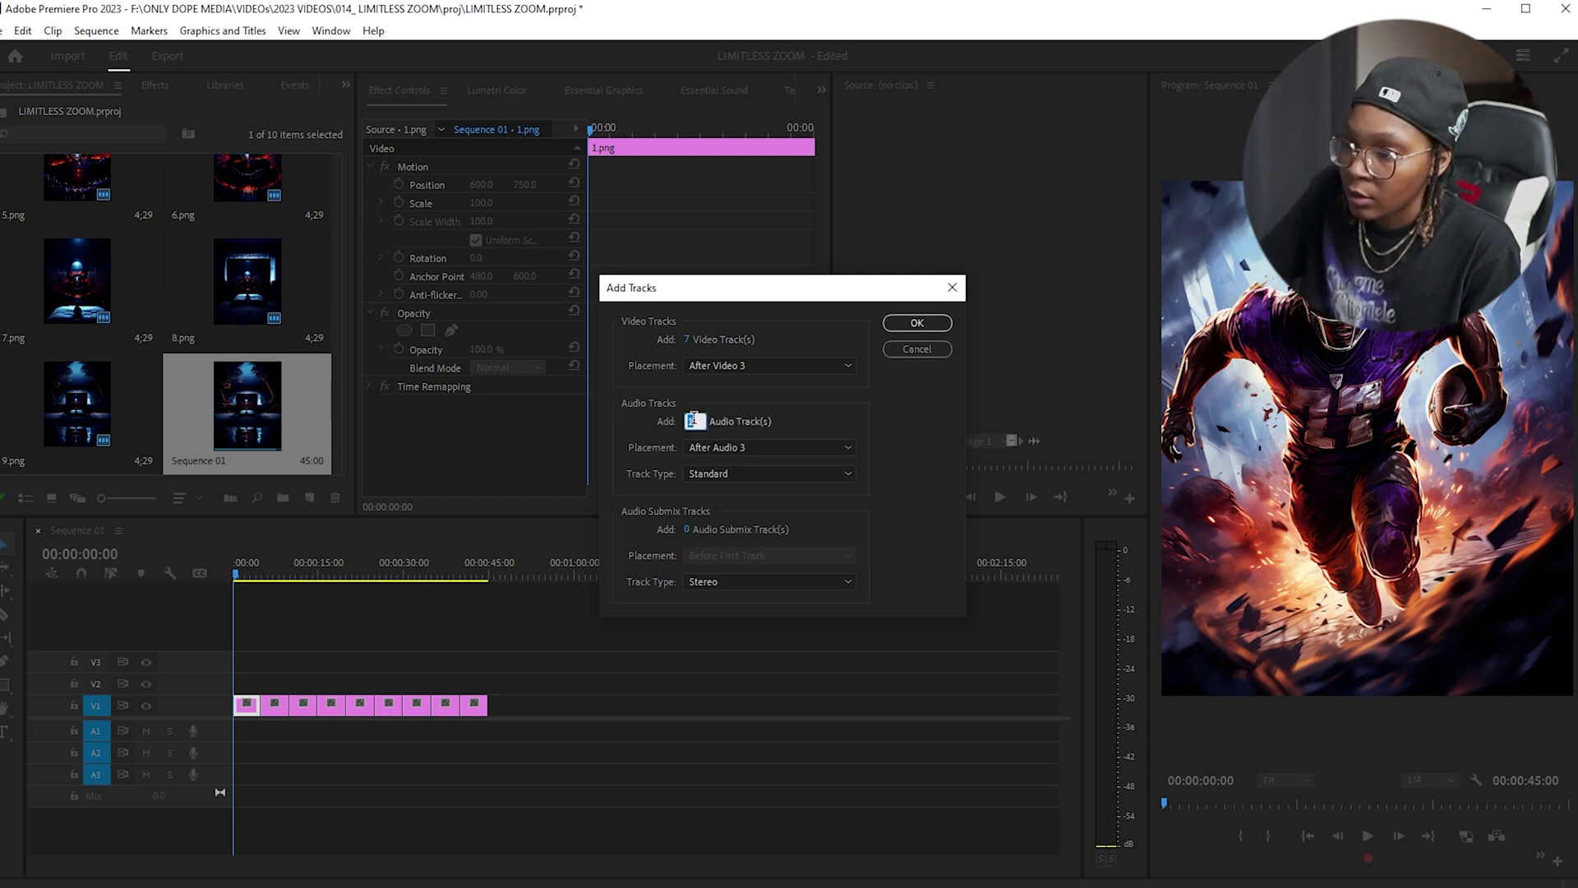
key("Return")
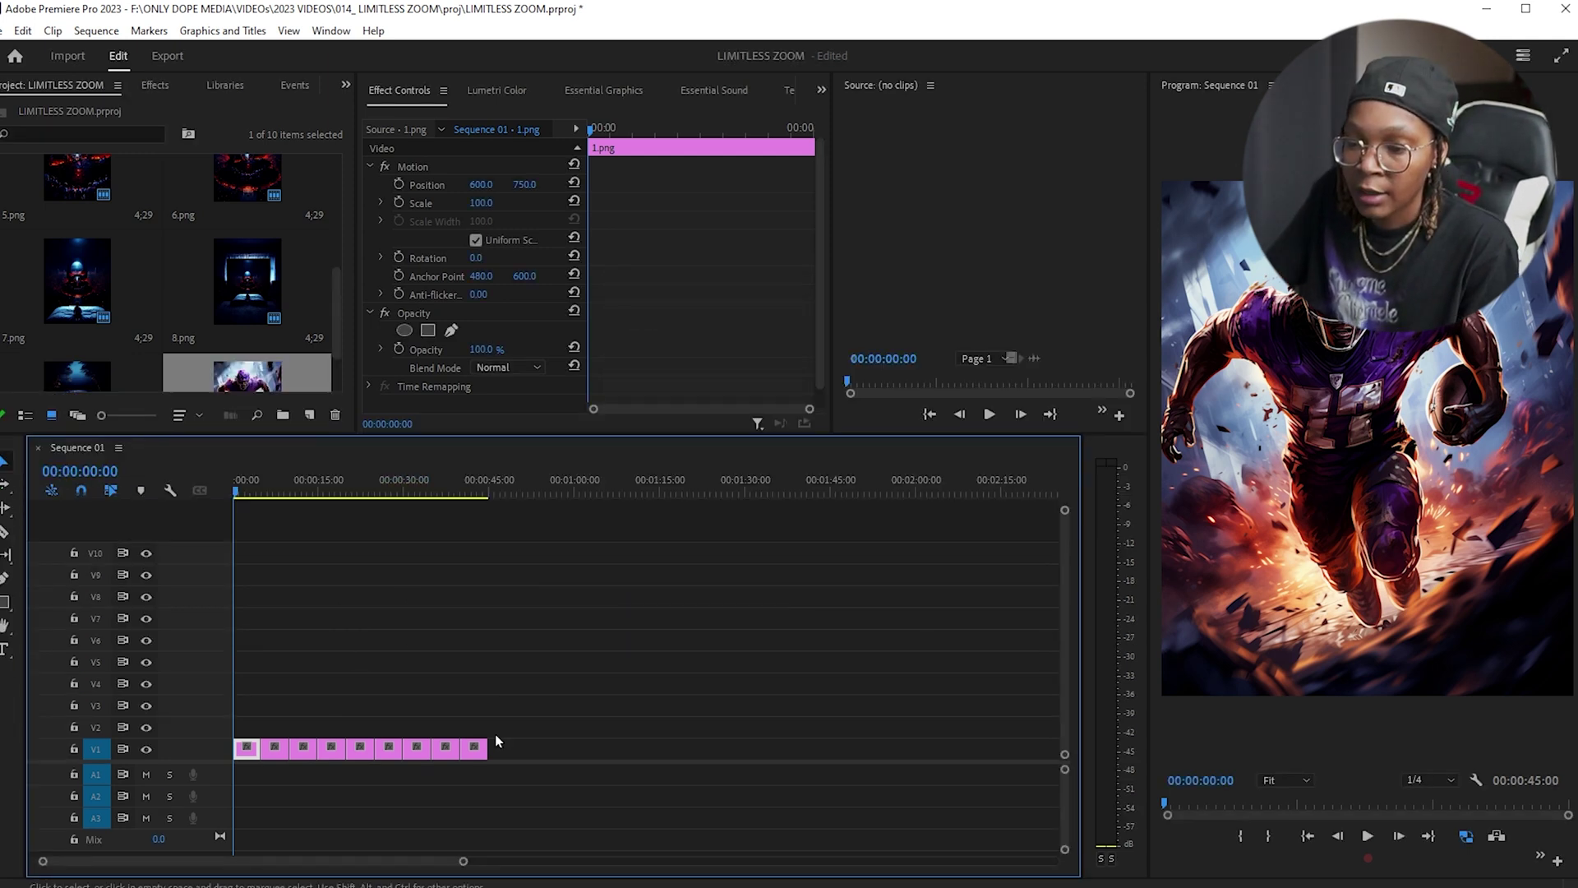
Step: Stagger clips 1.png to 9.png one per track in descending order, from V10 down to V2, keeping their timing
left_click(501, 748)
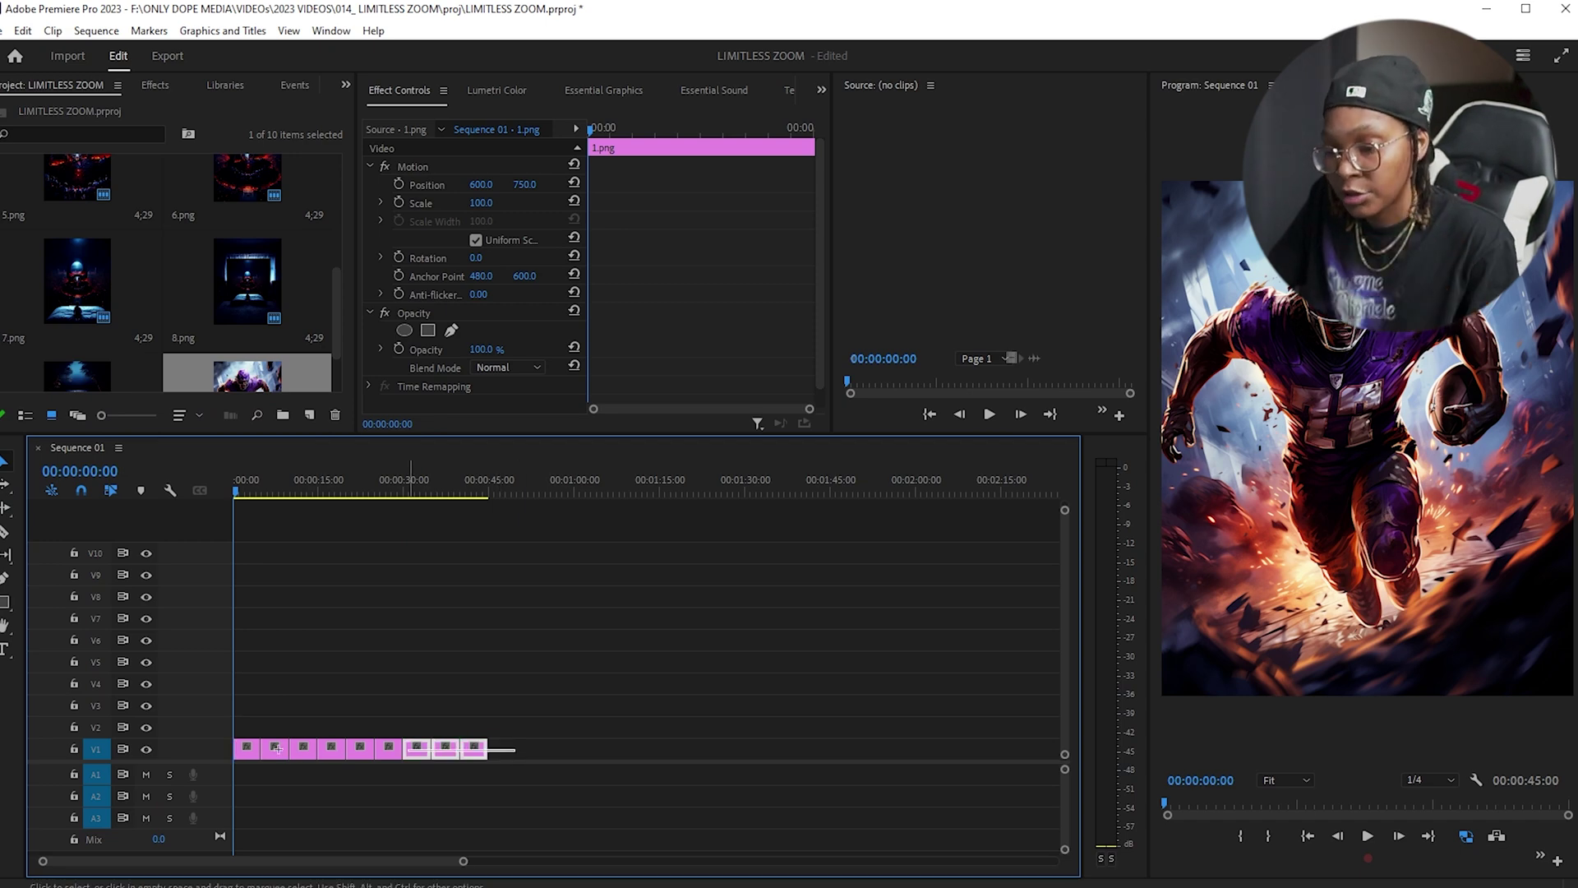
left_click_drag(255, 748, 254, 549)
mouse_move(318, 549)
left_mouse_down()
mouse_move(318, 585)
mouse_move(318, 571)
left_mouse_up()
left_click_drag(362, 571, 476, 636)
left_click_drag(534, 636, 535, 658)
left_click_drag(591, 659, 592, 679)
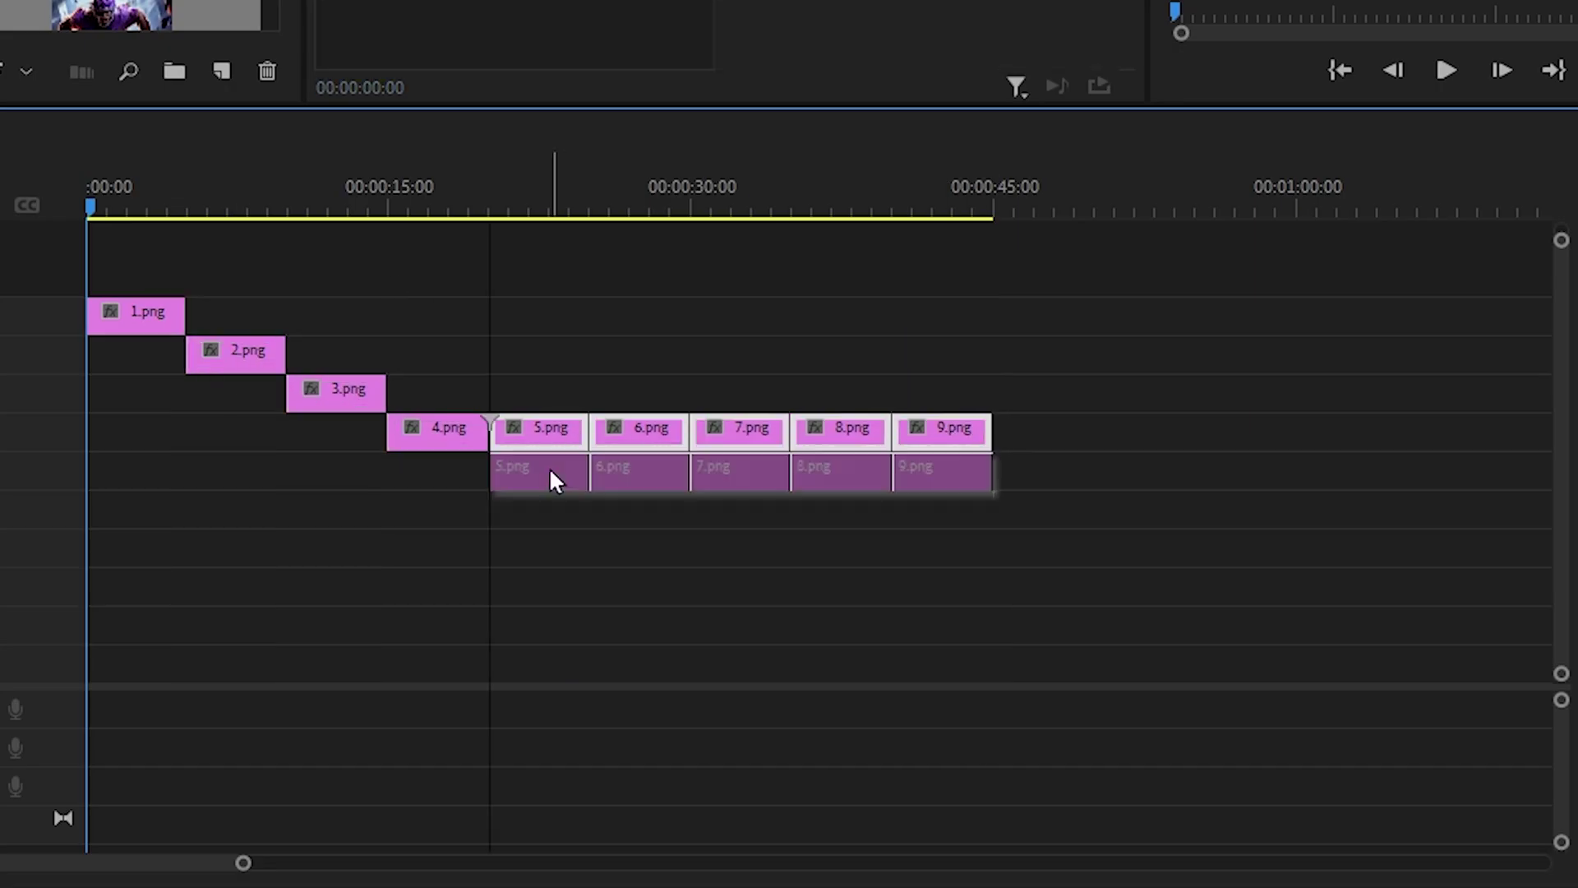
left_click_drag(840, 547, 840, 586)
left_click_drag(942, 548, 941, 625)
Step: Extend the starts of 2.png and 3.png back to the beginning of the sequence
left_click_drag(290, 573, 236, 572)
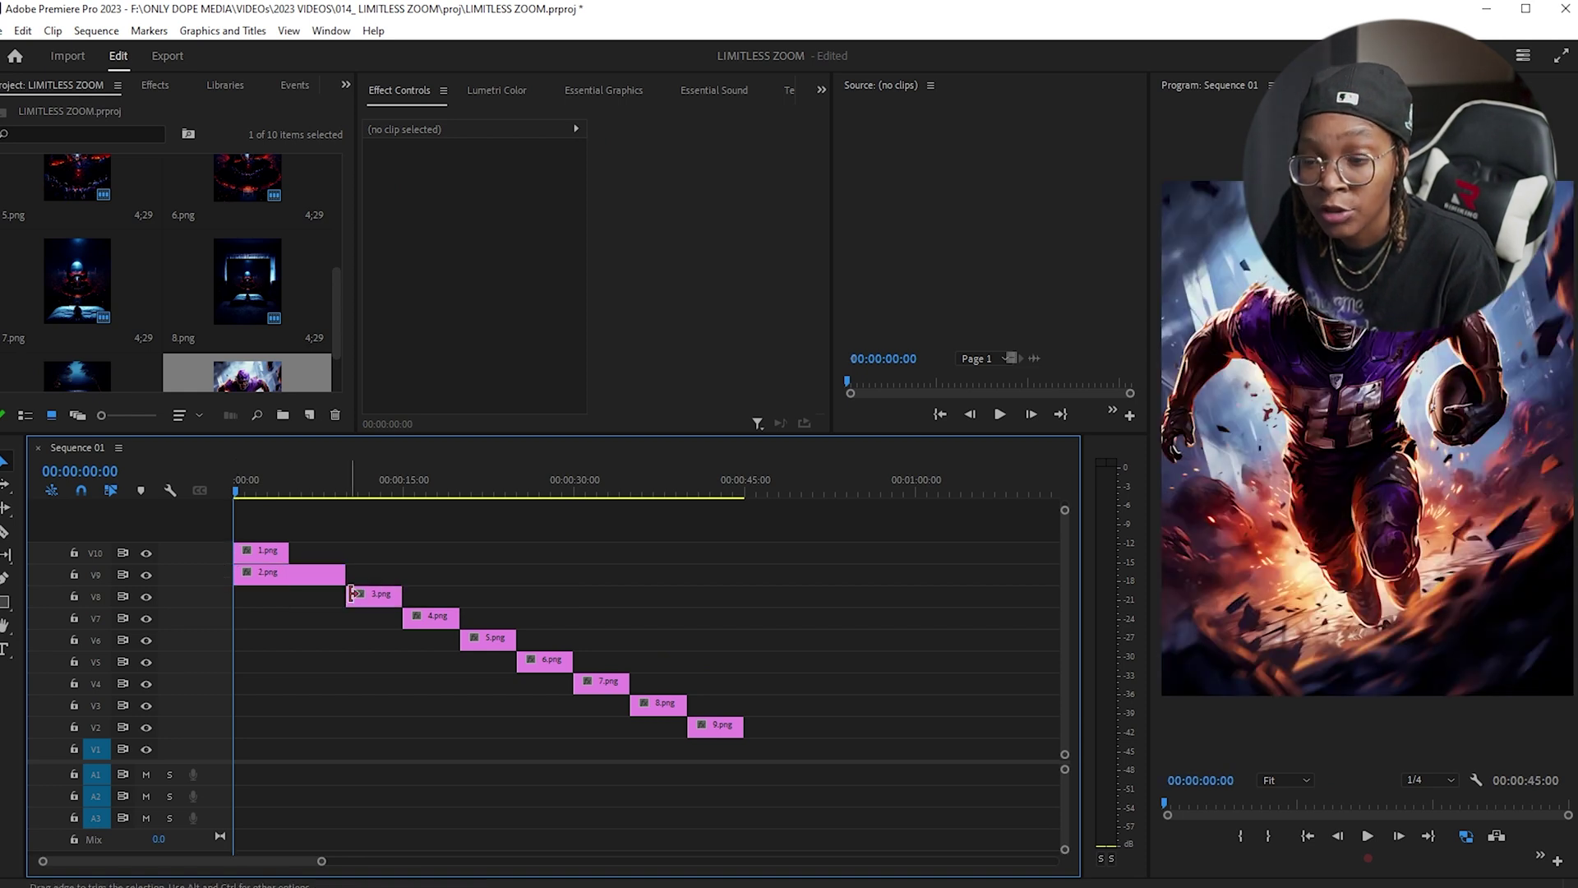
left_click_drag(350, 594, 211, 595)
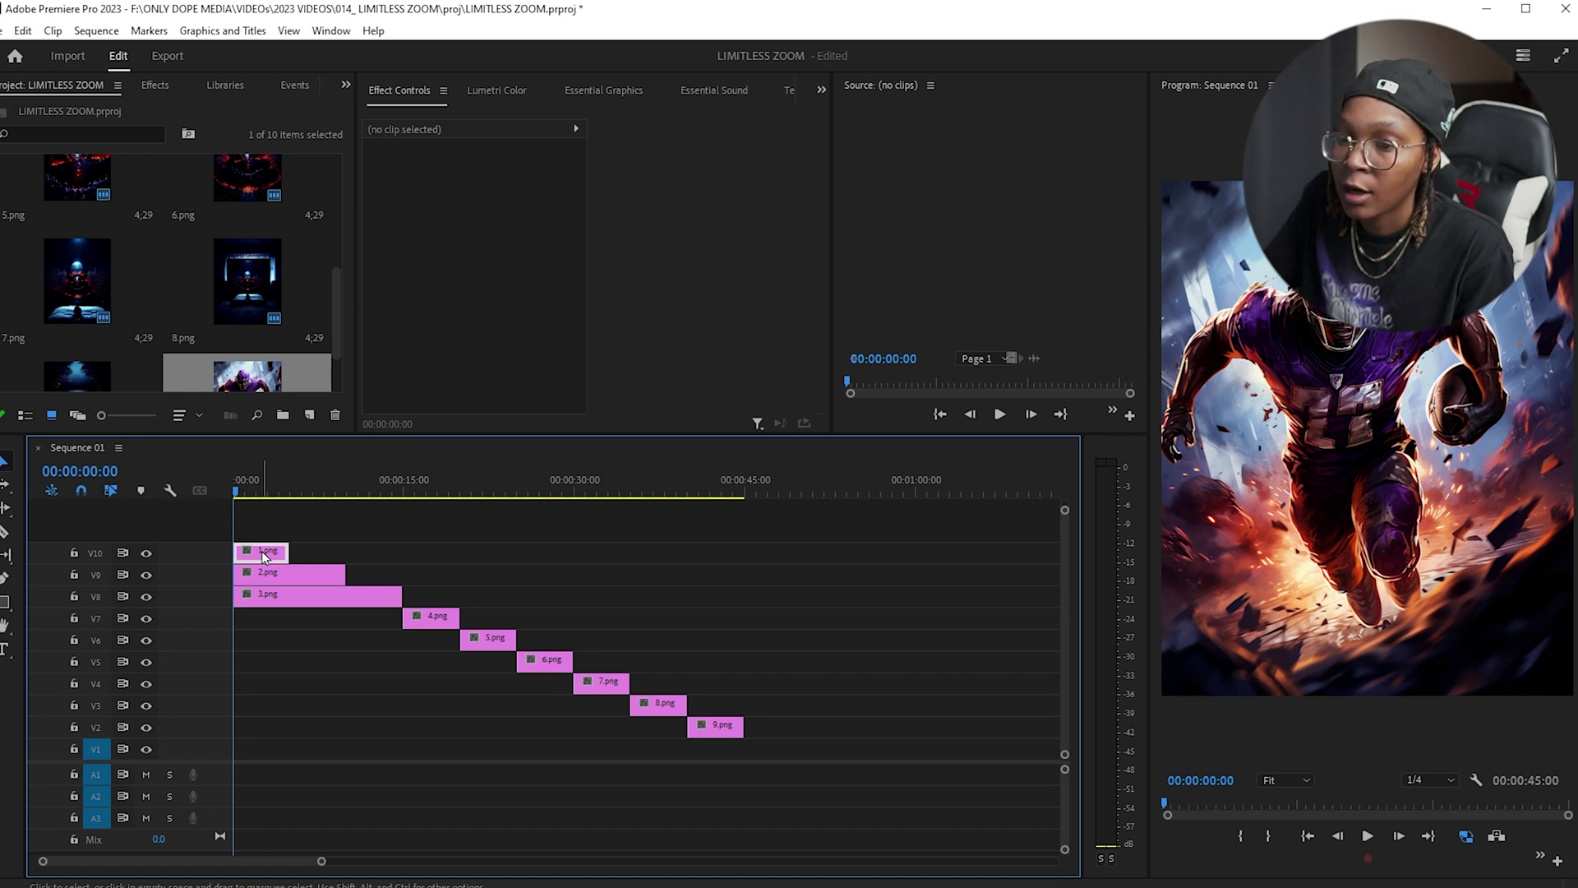
Step: Keyframe the scale of 1.png at 100 at its start and 50 at 00:00:04:23
left_click(262, 551)
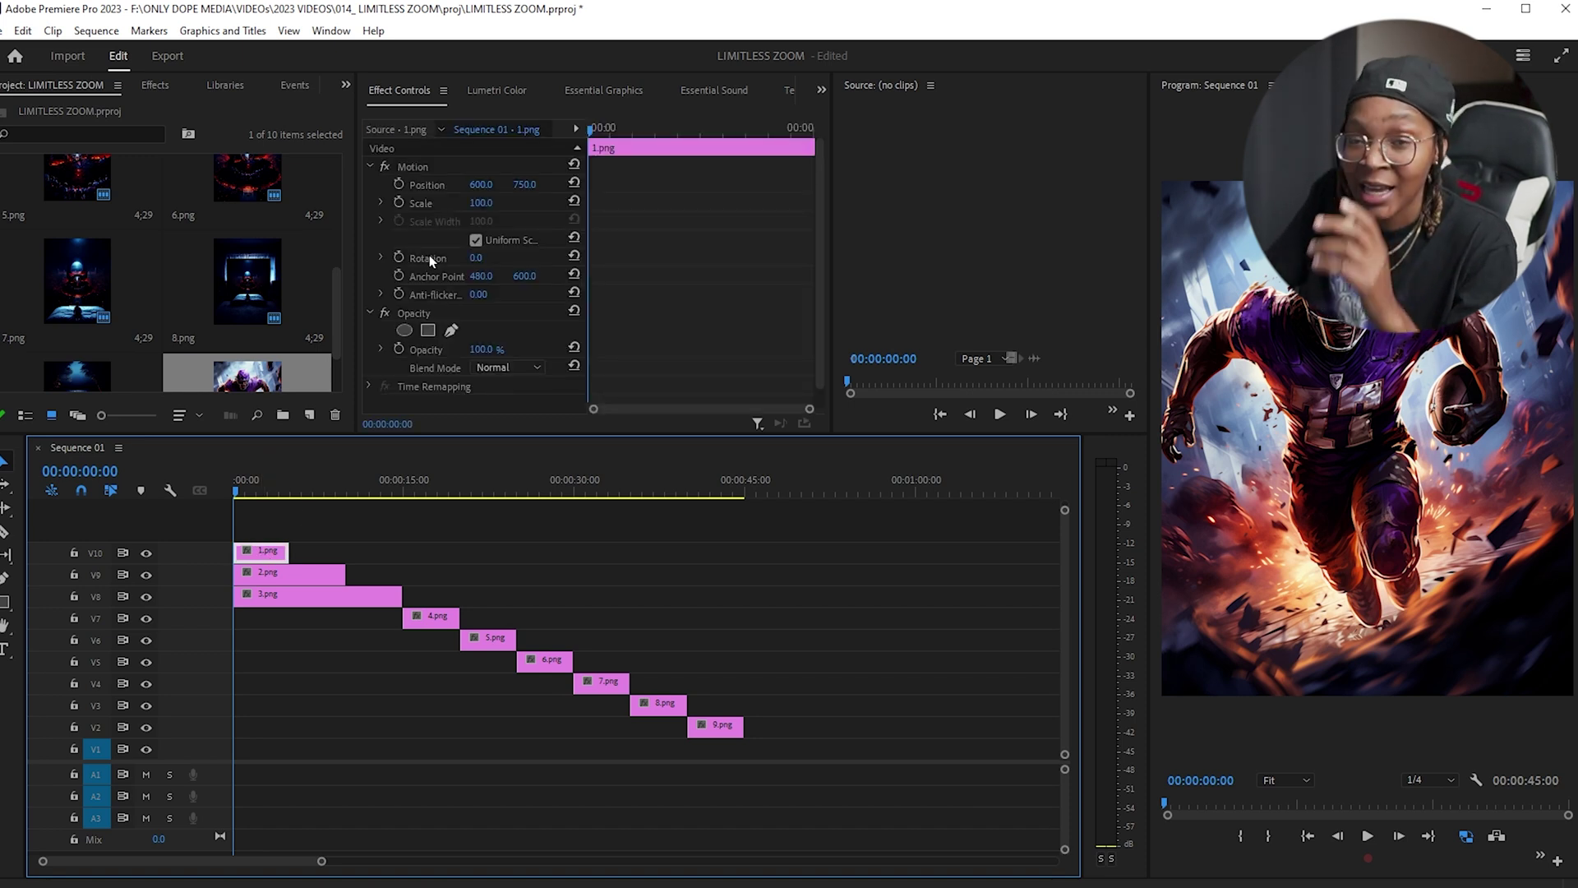
left_click(400, 202)
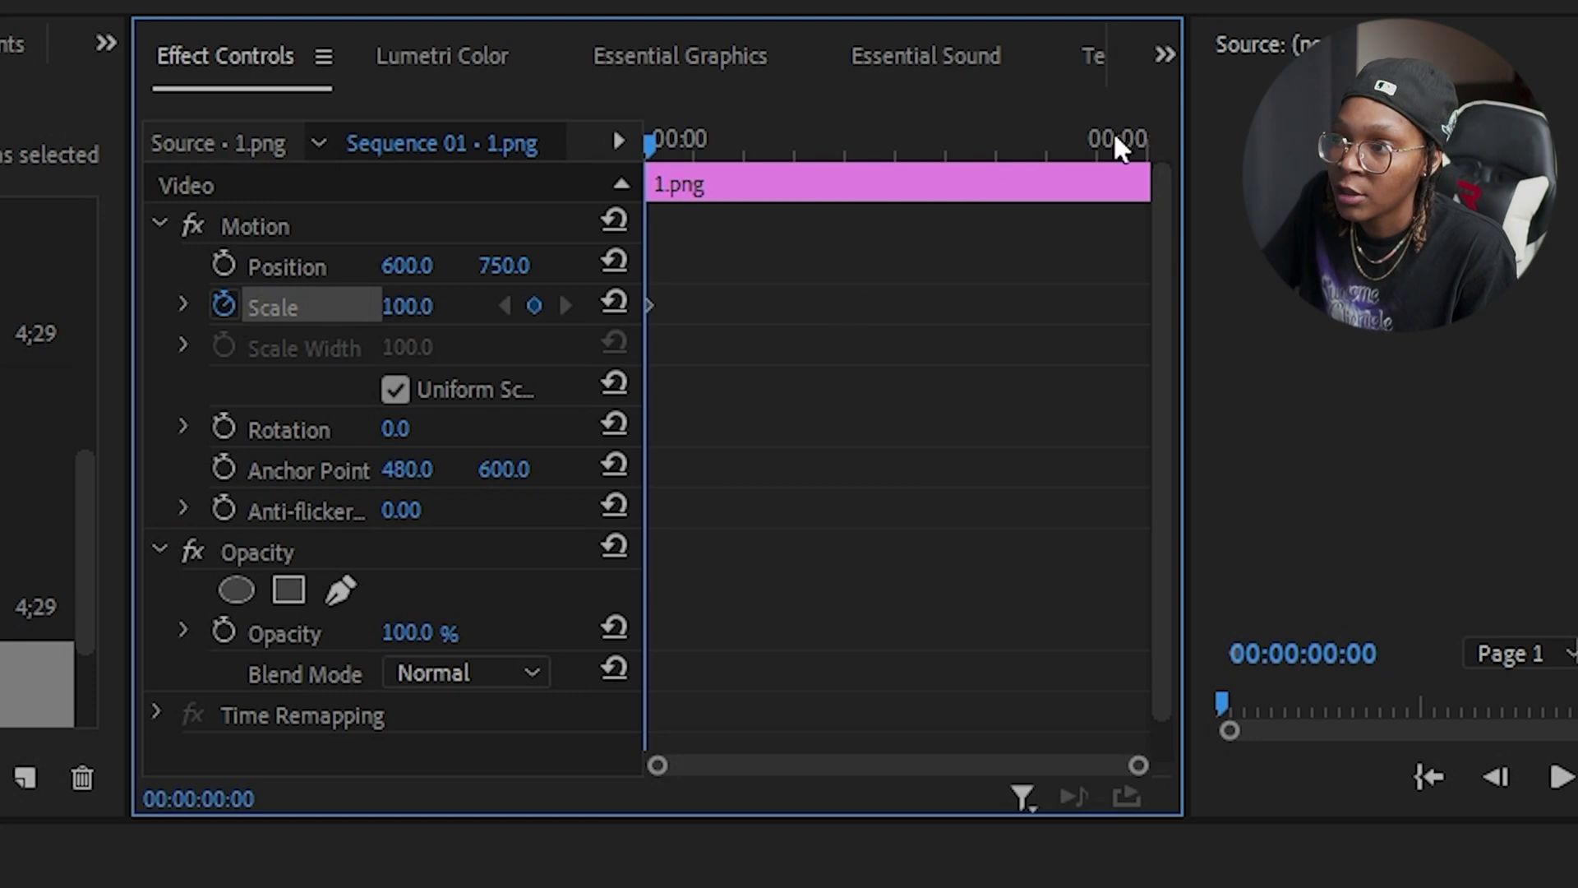
left_click_drag(1116, 138, 1158, 136)
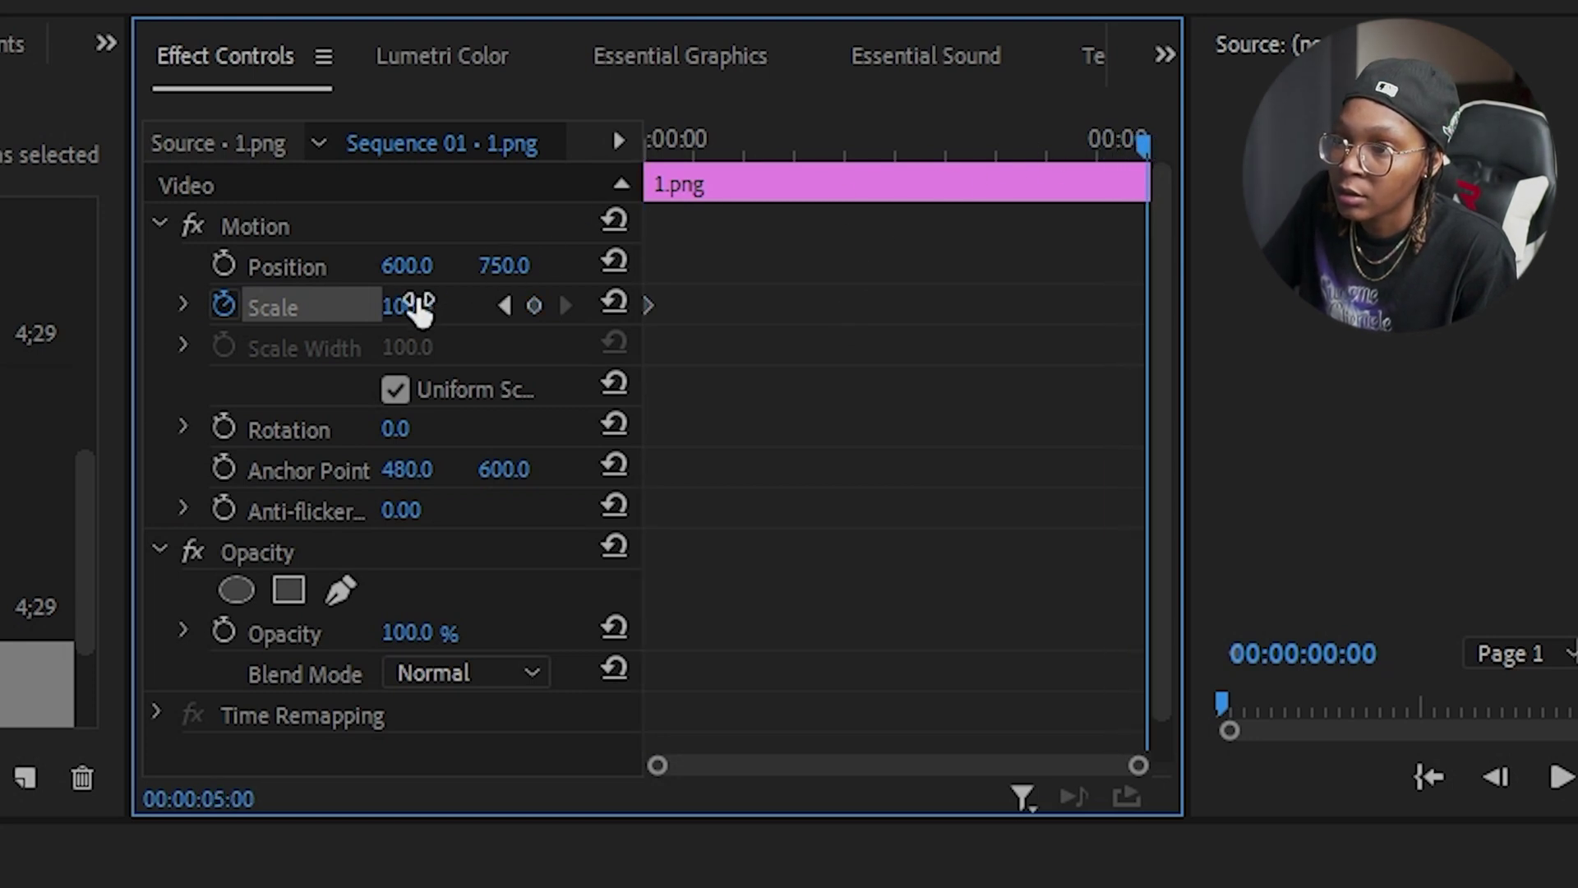
key("Left")
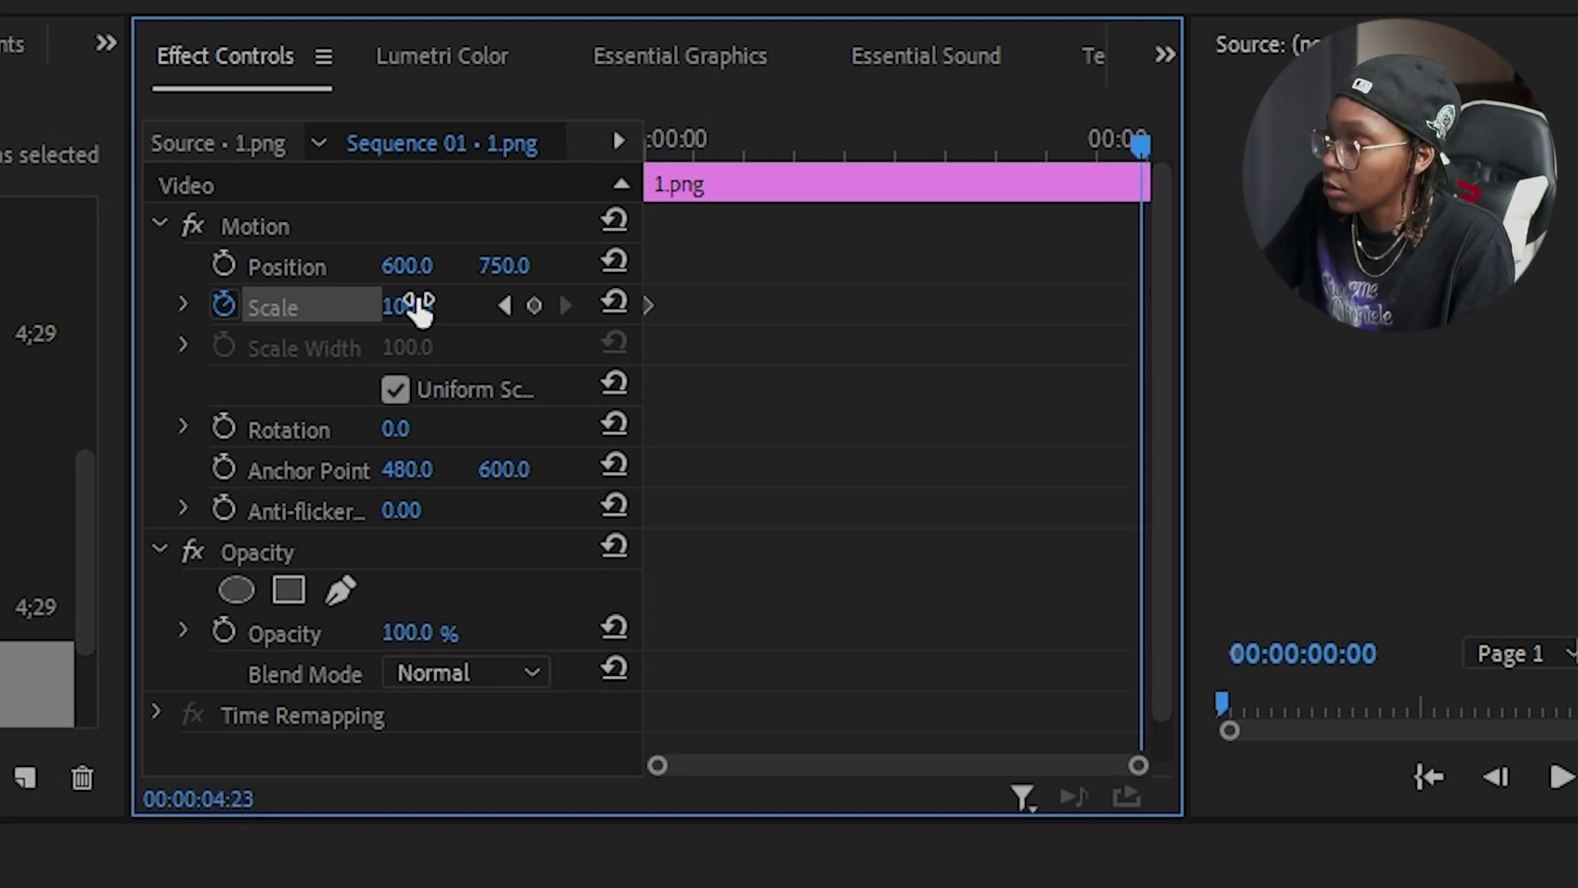
left_click(421, 308)
type("50")
key("Return")
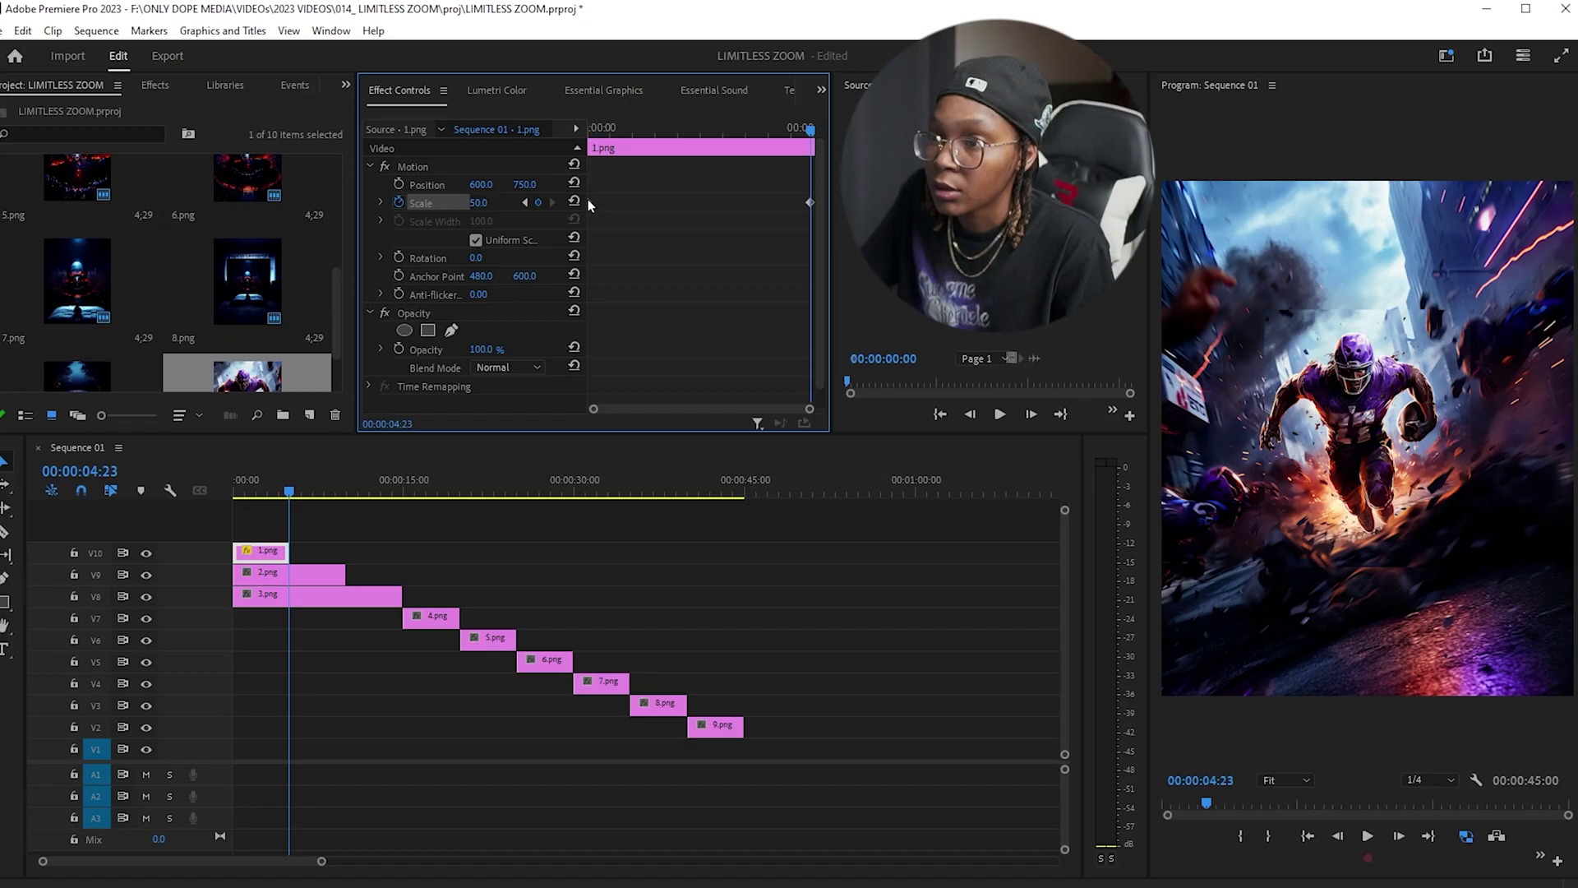
Step: Change both scale keyframes of 1.png to Bezier interpolation and deselect the clip
right_click(809, 203)
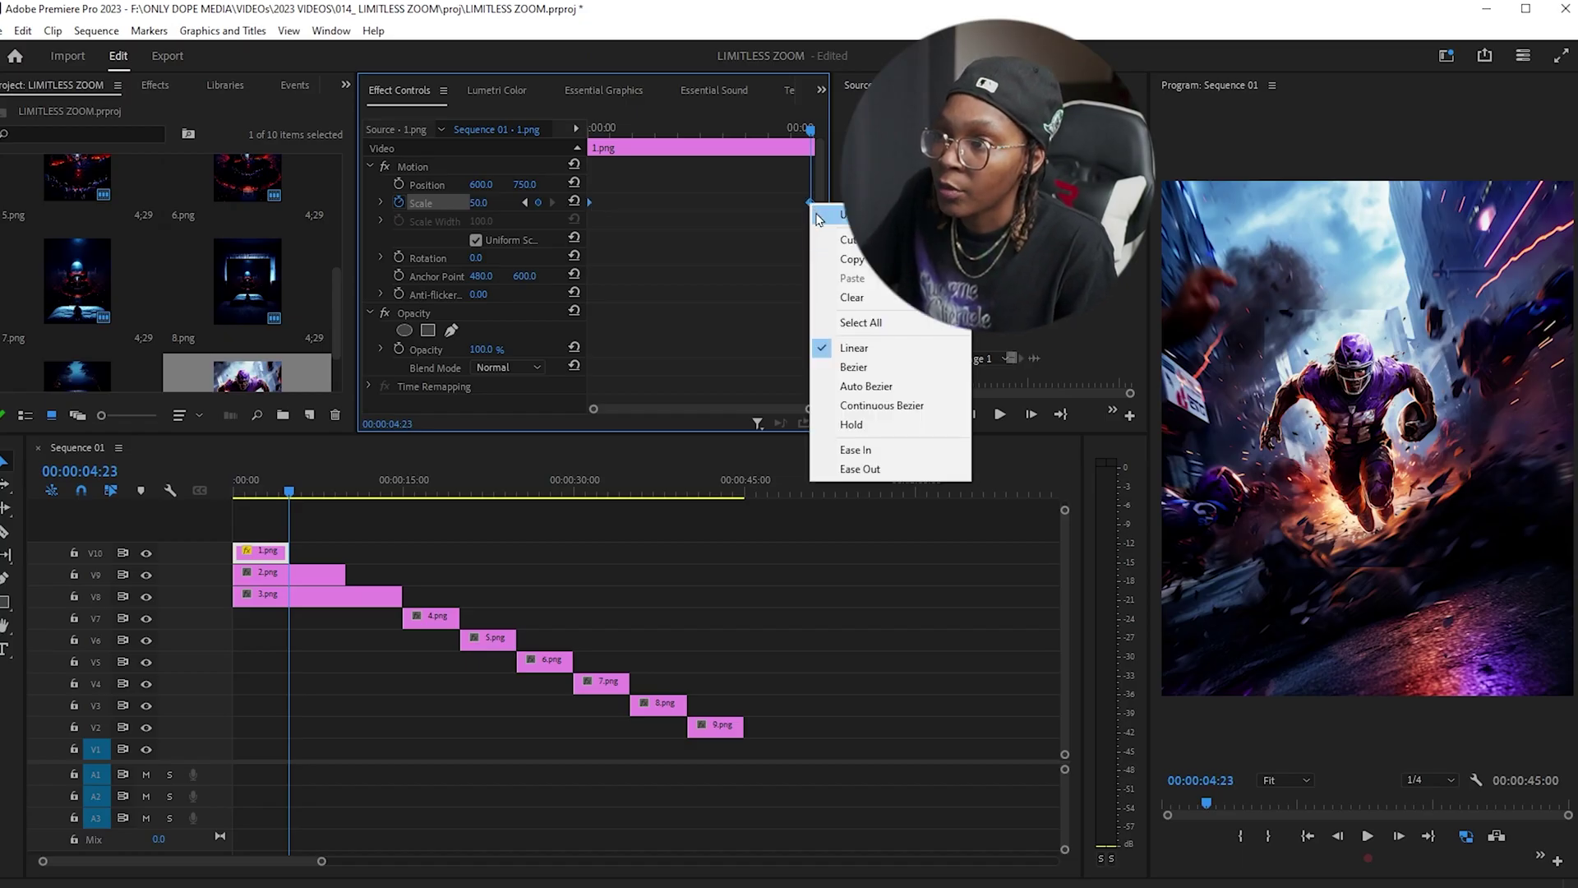
left_click(855, 367)
left_click(506, 520)
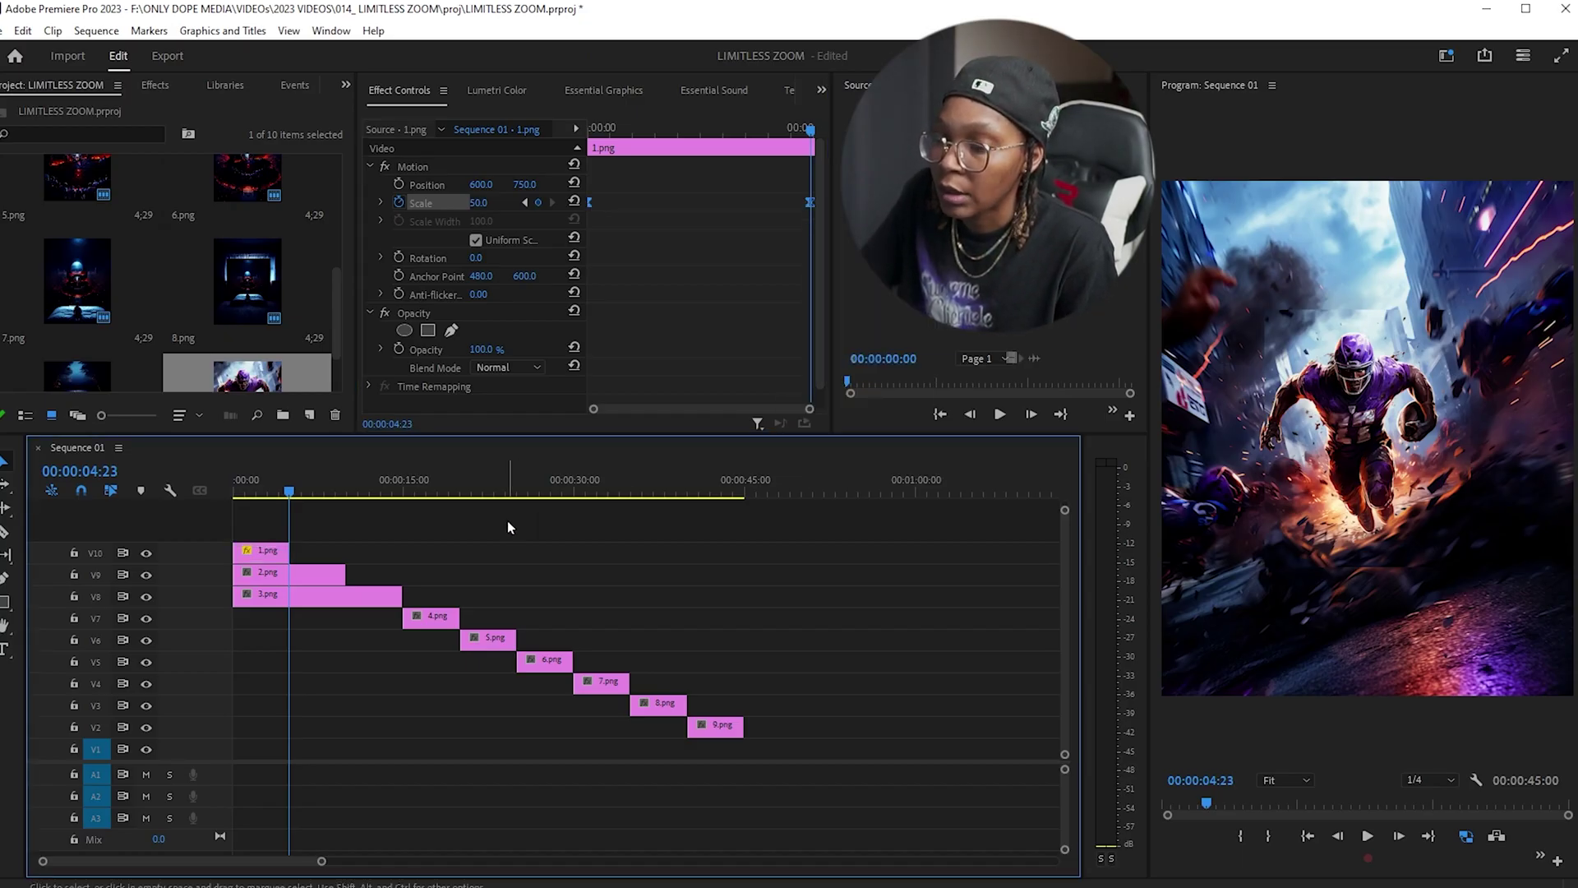
Step: Add a scale keyframe of 200 to 2.png at the beginning of the sequence
left_click(230, 491)
left_click_drag(228, 491, 189, 490)
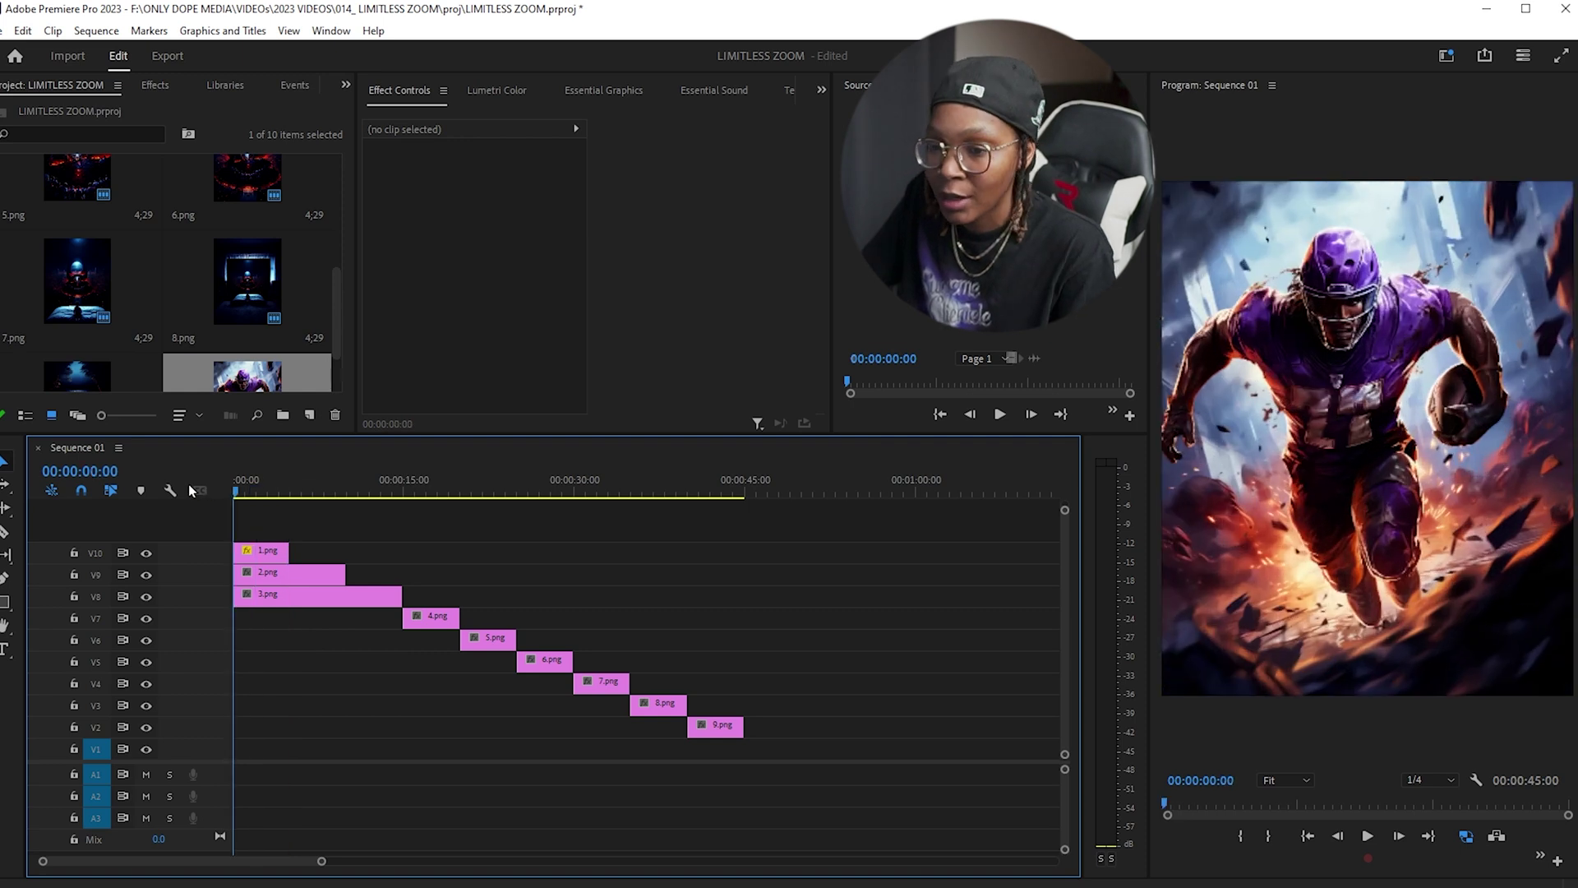
left_click(270, 579)
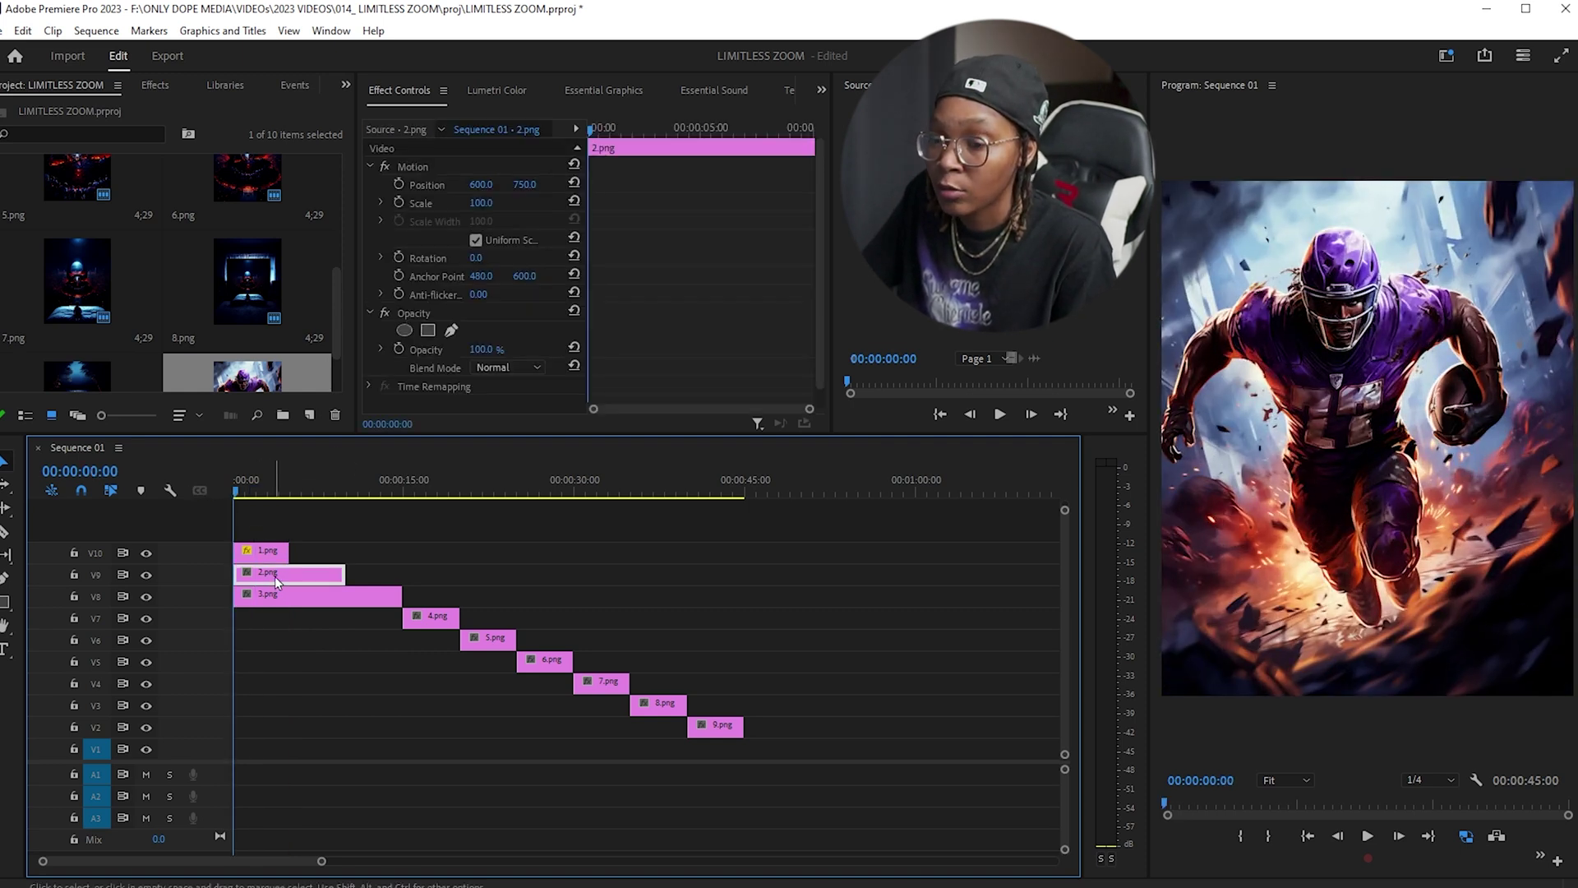
left_click(398, 202)
left_click(480, 203)
type("200")
key("Return")
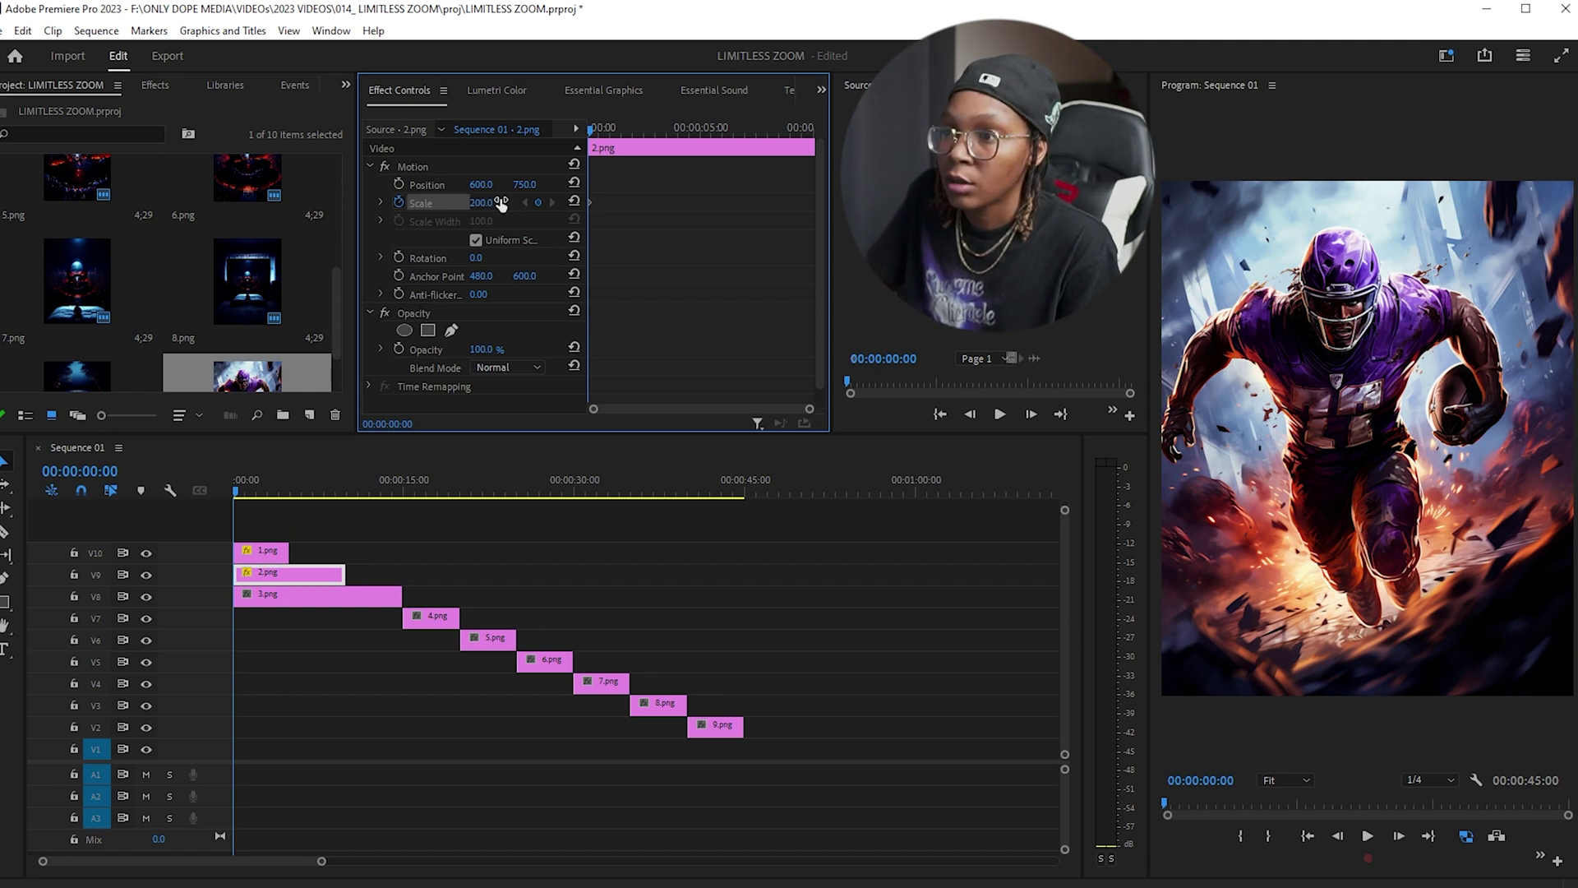
Step: Keyframe the scale of 2.png at 100 at 00:00:04:22 and 50 at 00:00:09:23
left_click_drag(245, 477, 291, 464)
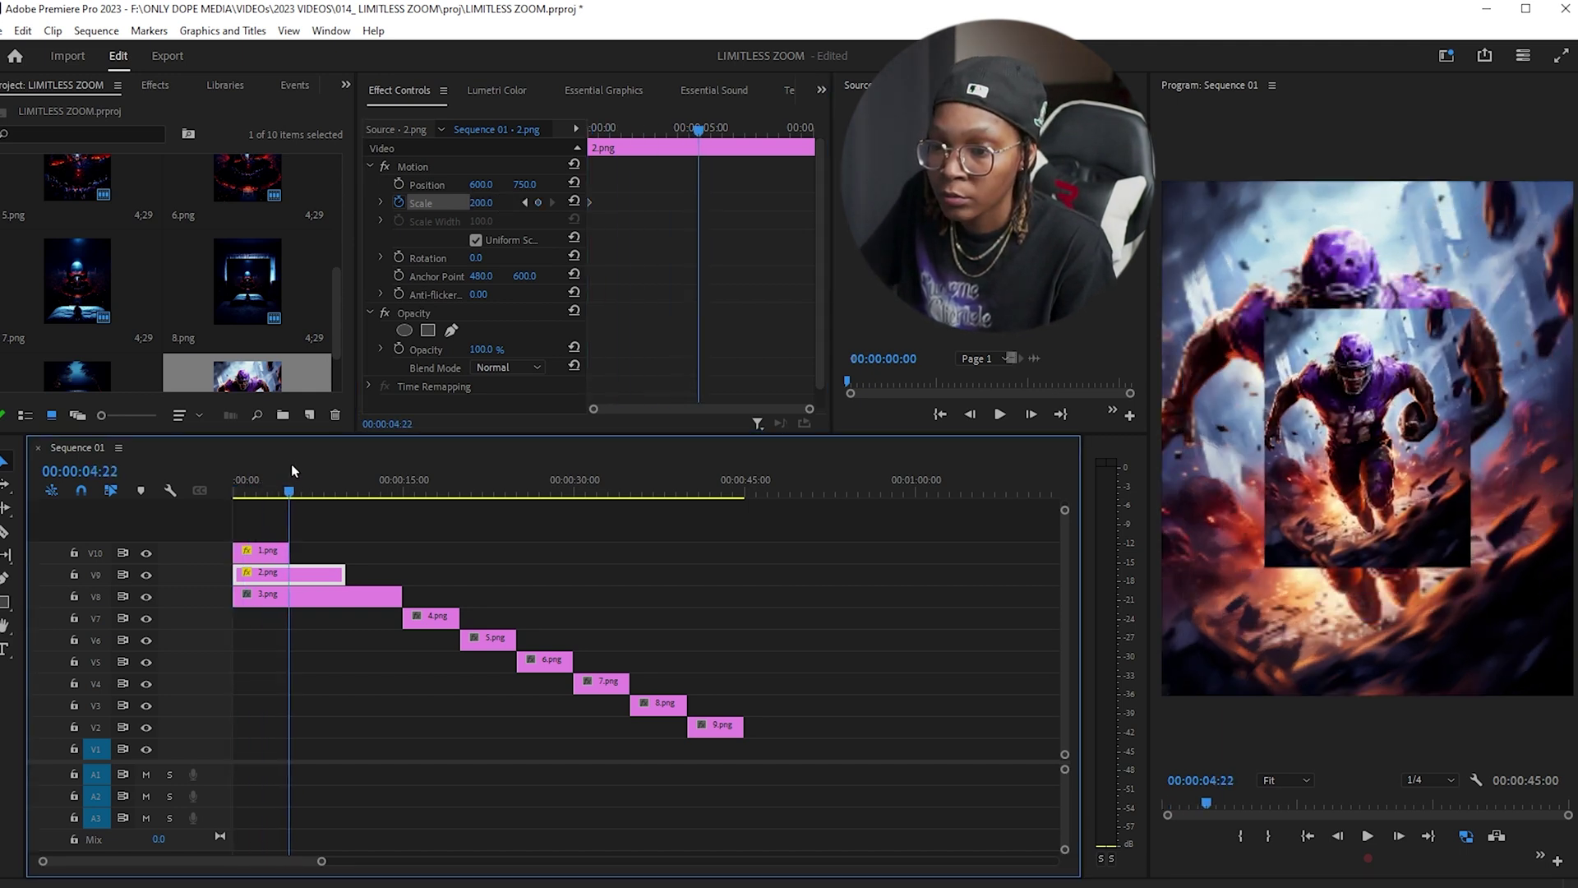
left_click(491, 202)
type("100")
key("Return")
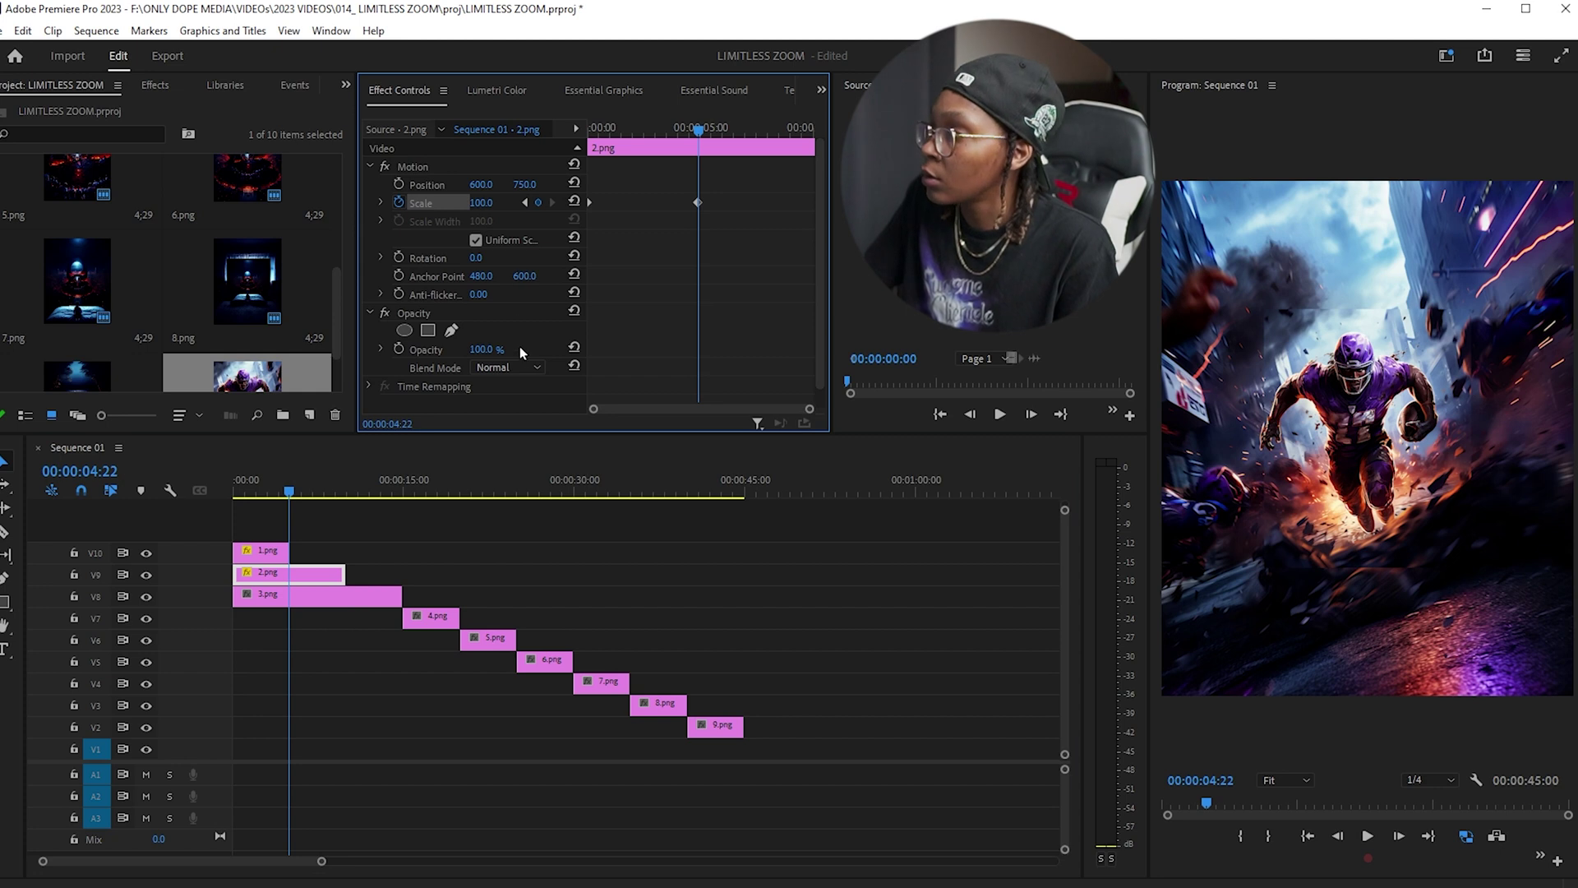
left_click_drag(323, 491, 347, 477)
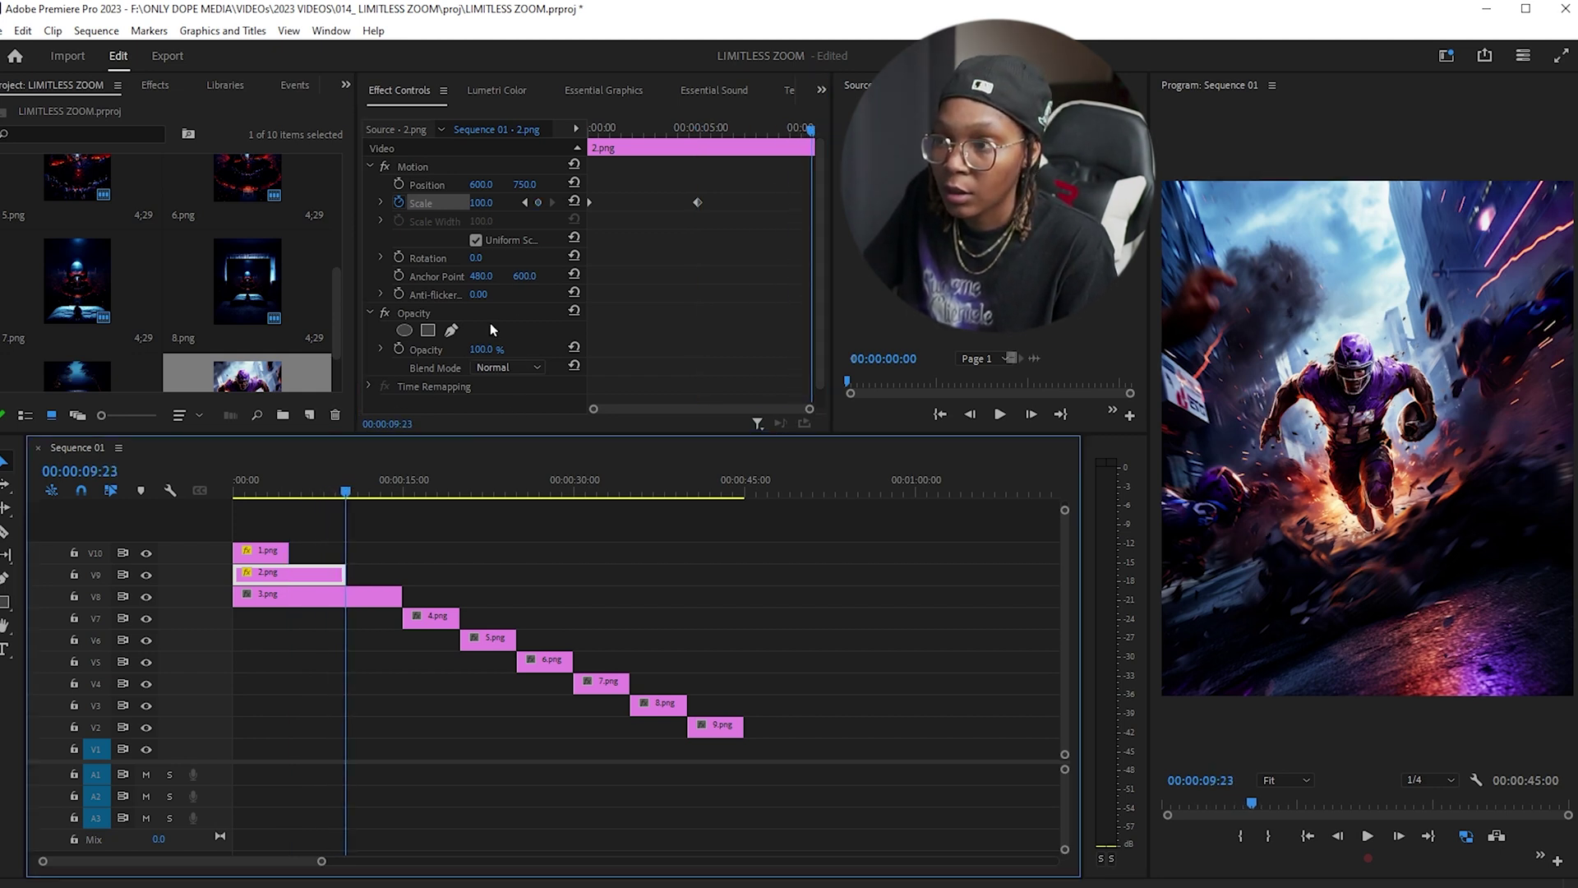
left_click(481, 202)
type("50")
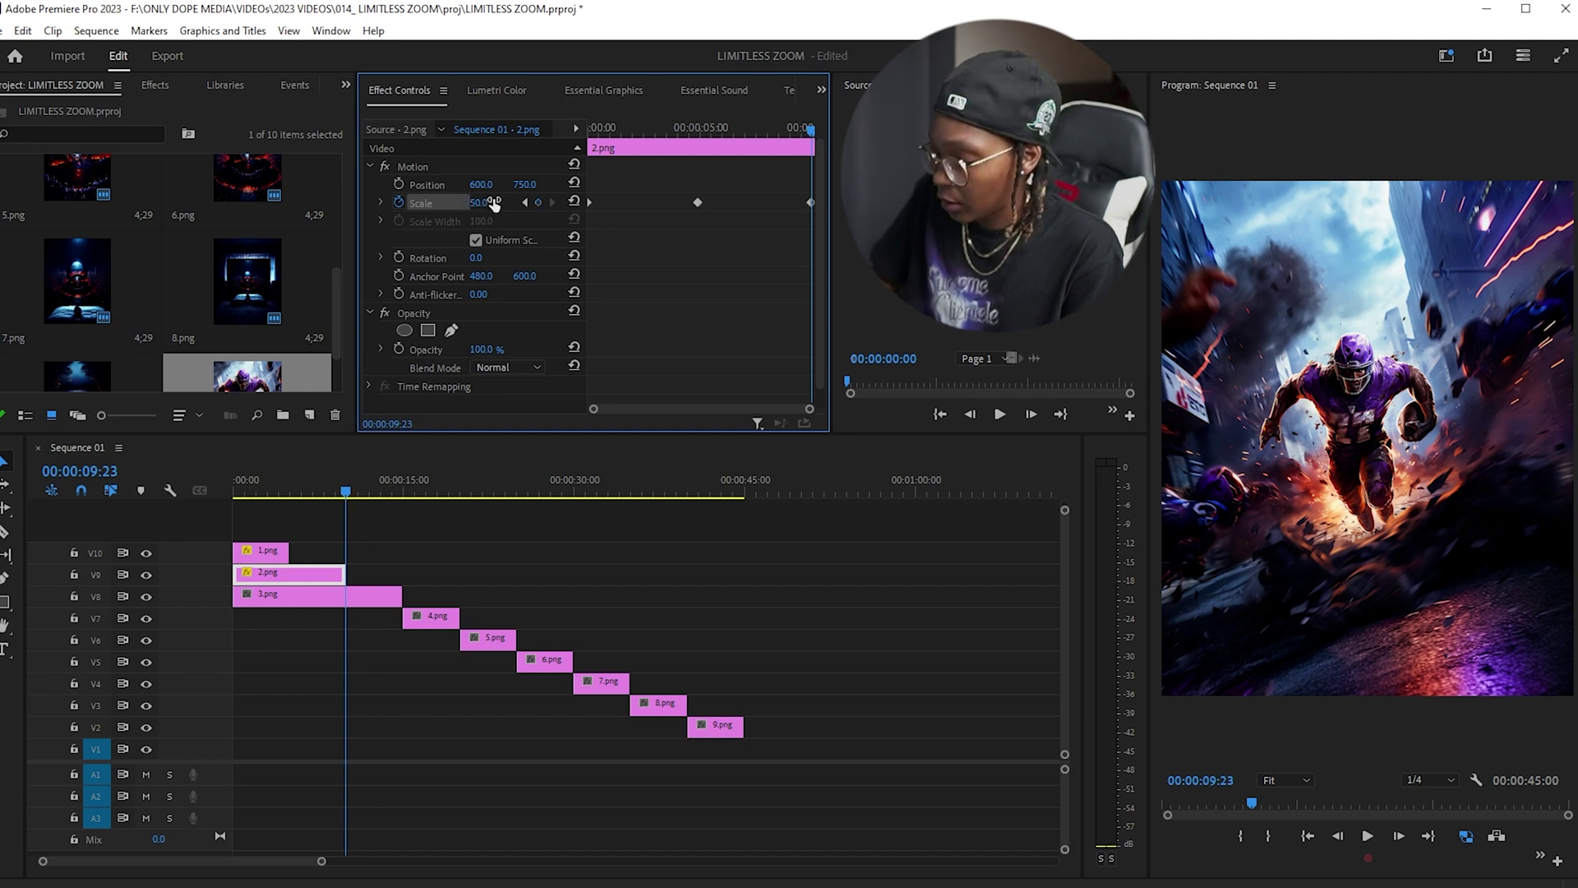
key("Return")
Step: Change all three scale keyframes of 2.png to Bezier interpolation and scrub through the zoom
left_click(696, 203)
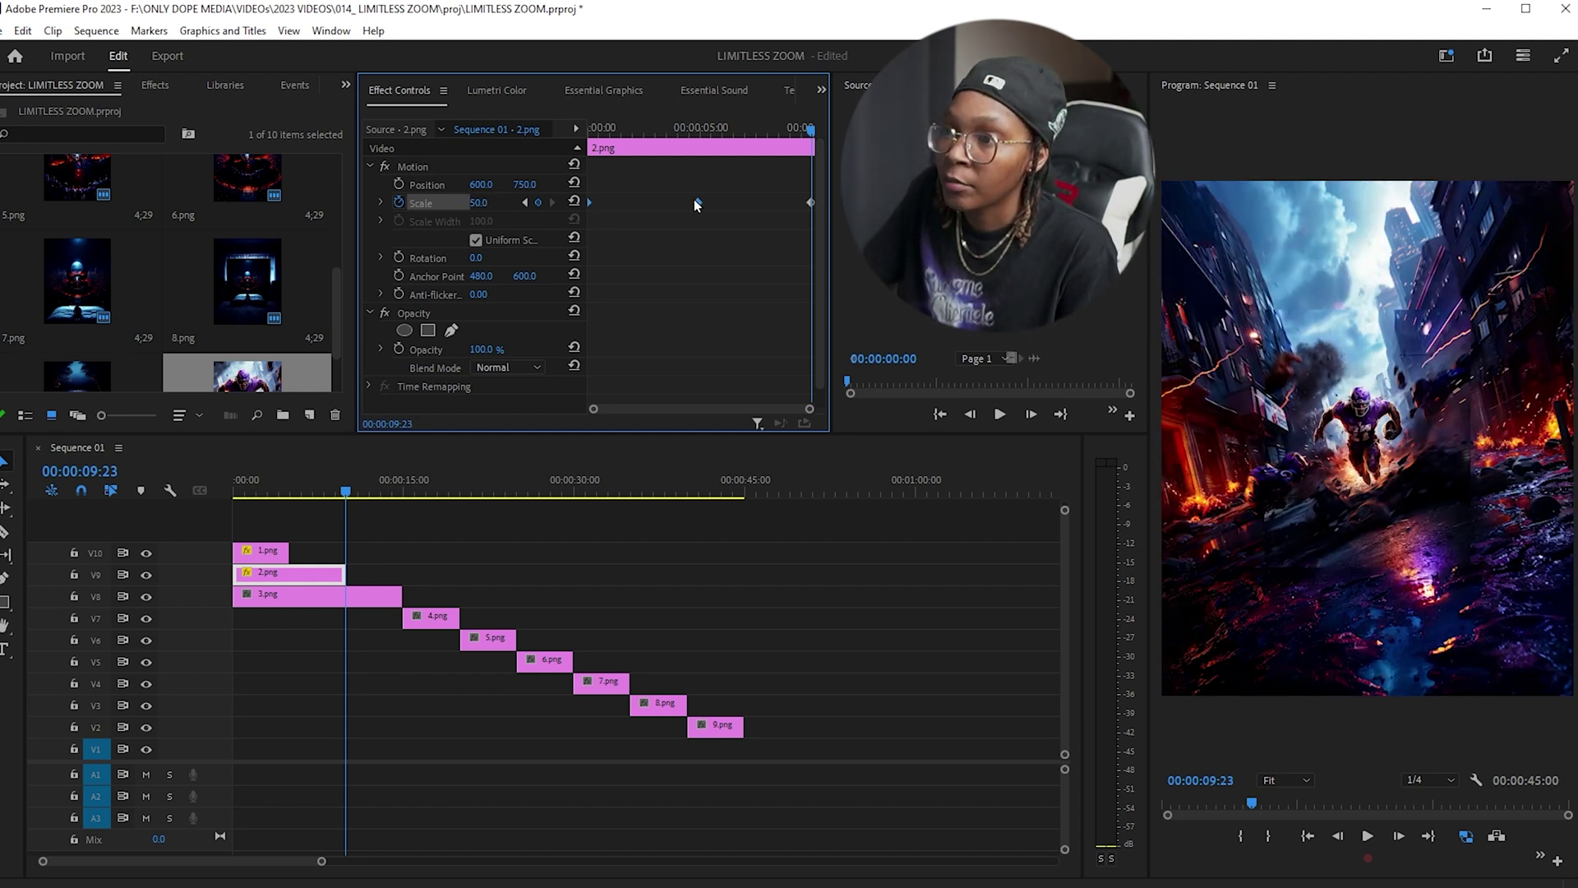
right_click(809, 202)
left_click(874, 362)
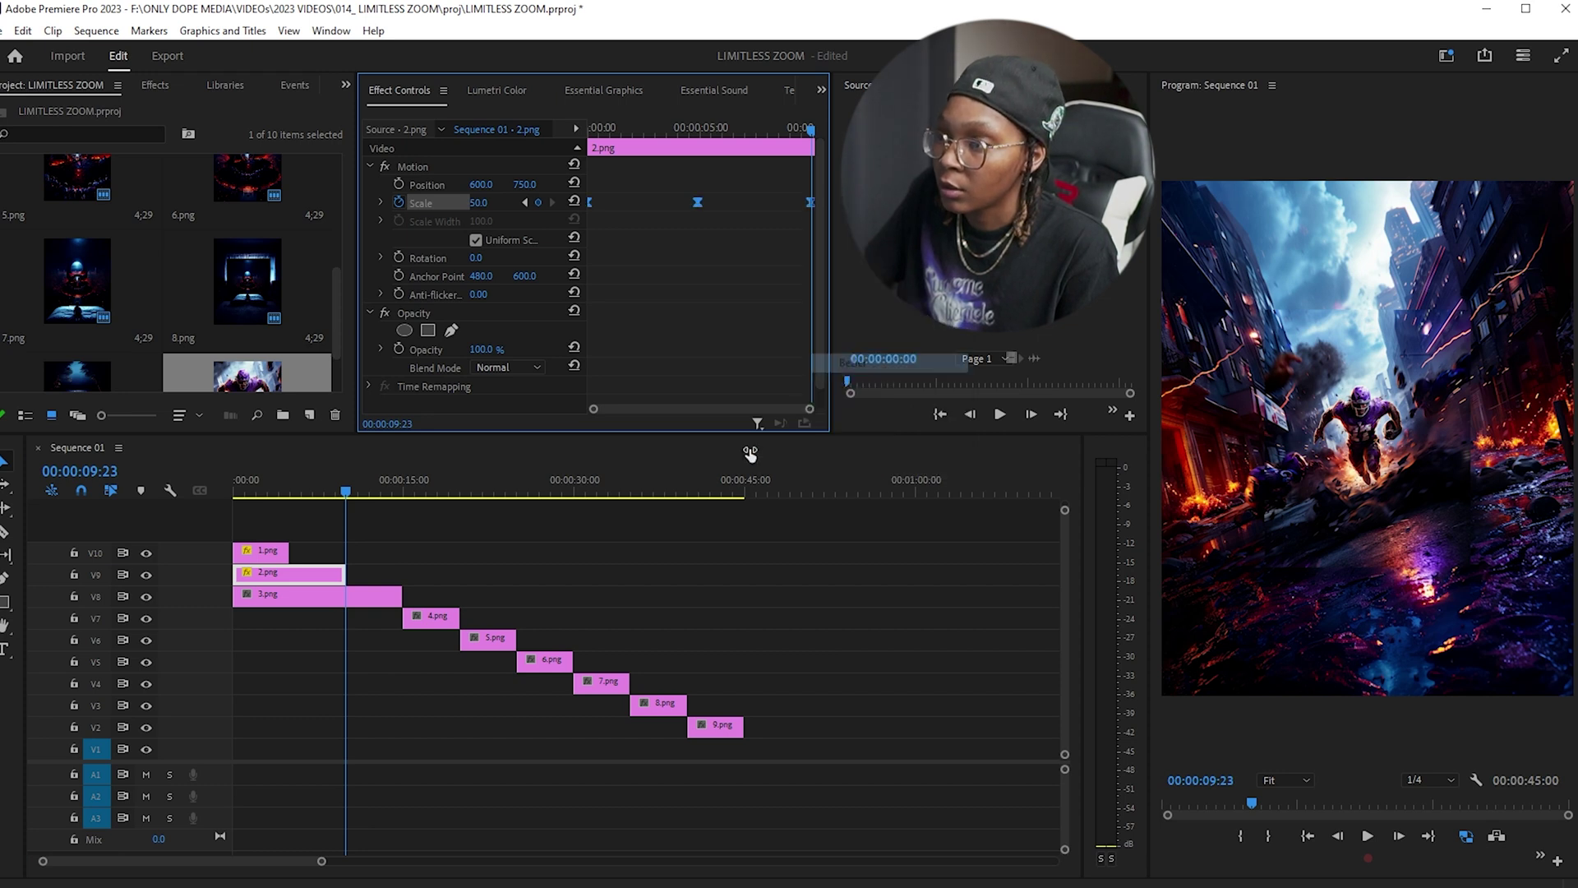
left_click(428, 569)
left_click_drag(281, 487, 349, 459)
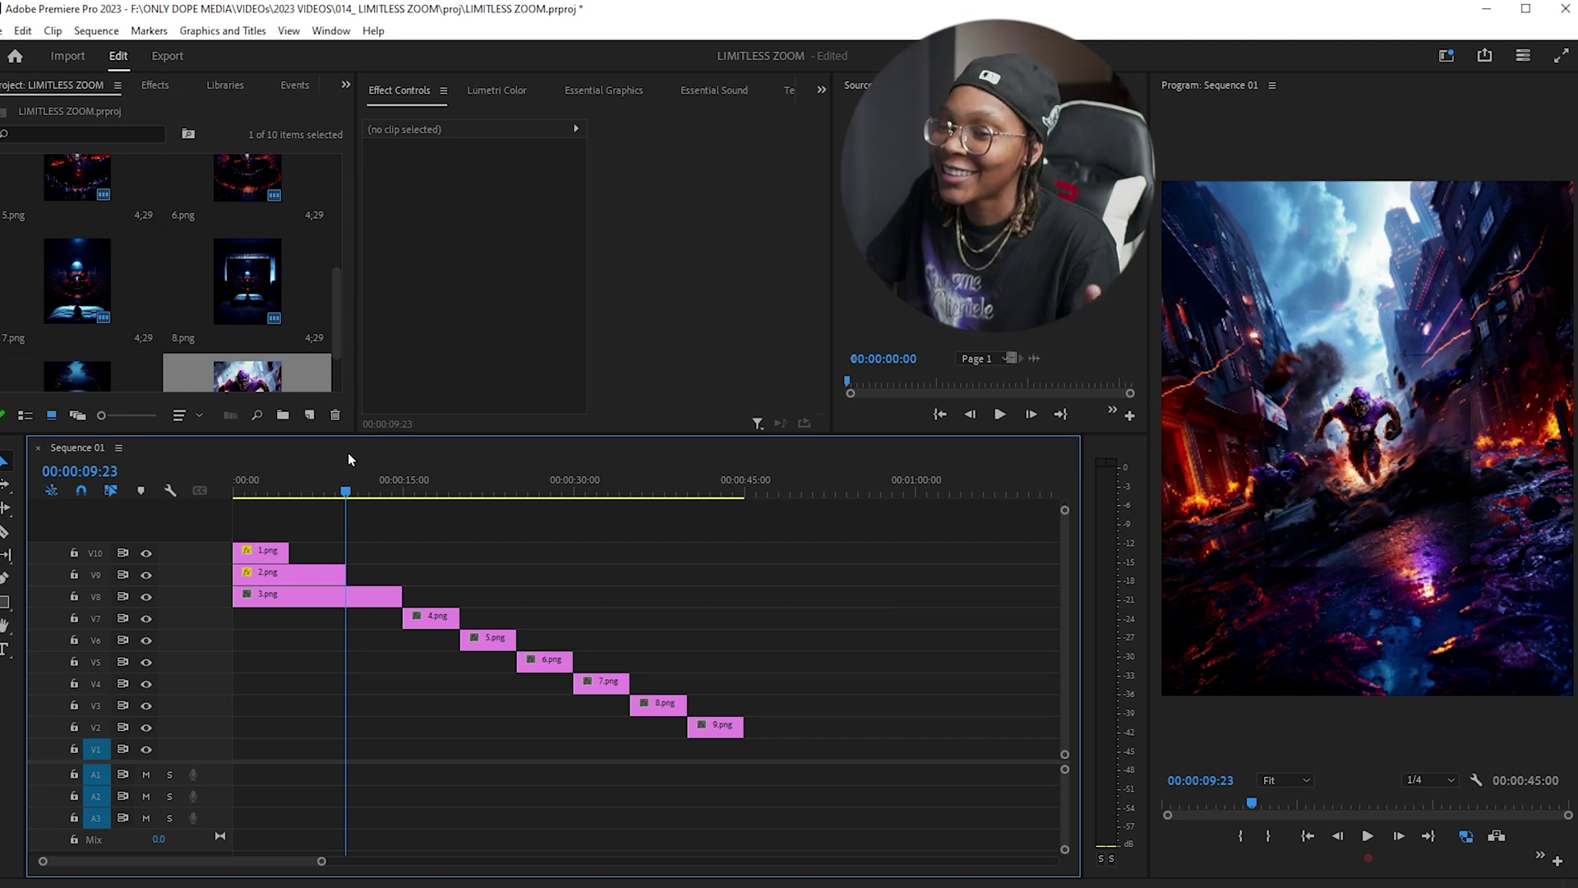
Step: Keyframe the scale of 3.png at 400 at the sequence start and 200 at 00:00:04:20
left_click_drag(347, 458, 165, 466)
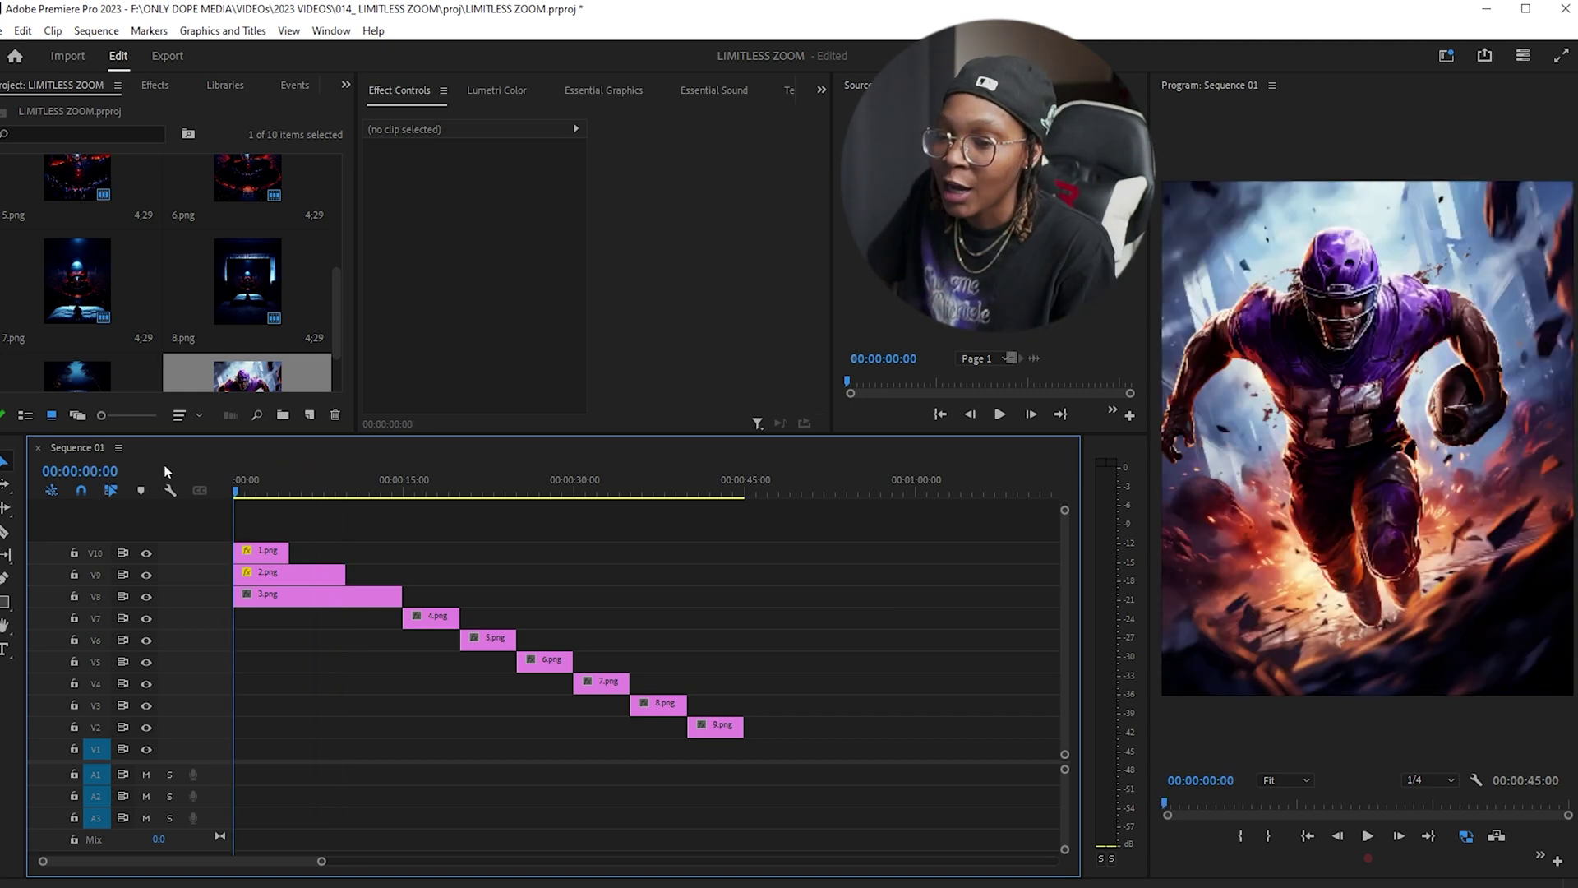
left_click(285, 598)
left_click(401, 201)
left_click(480, 203)
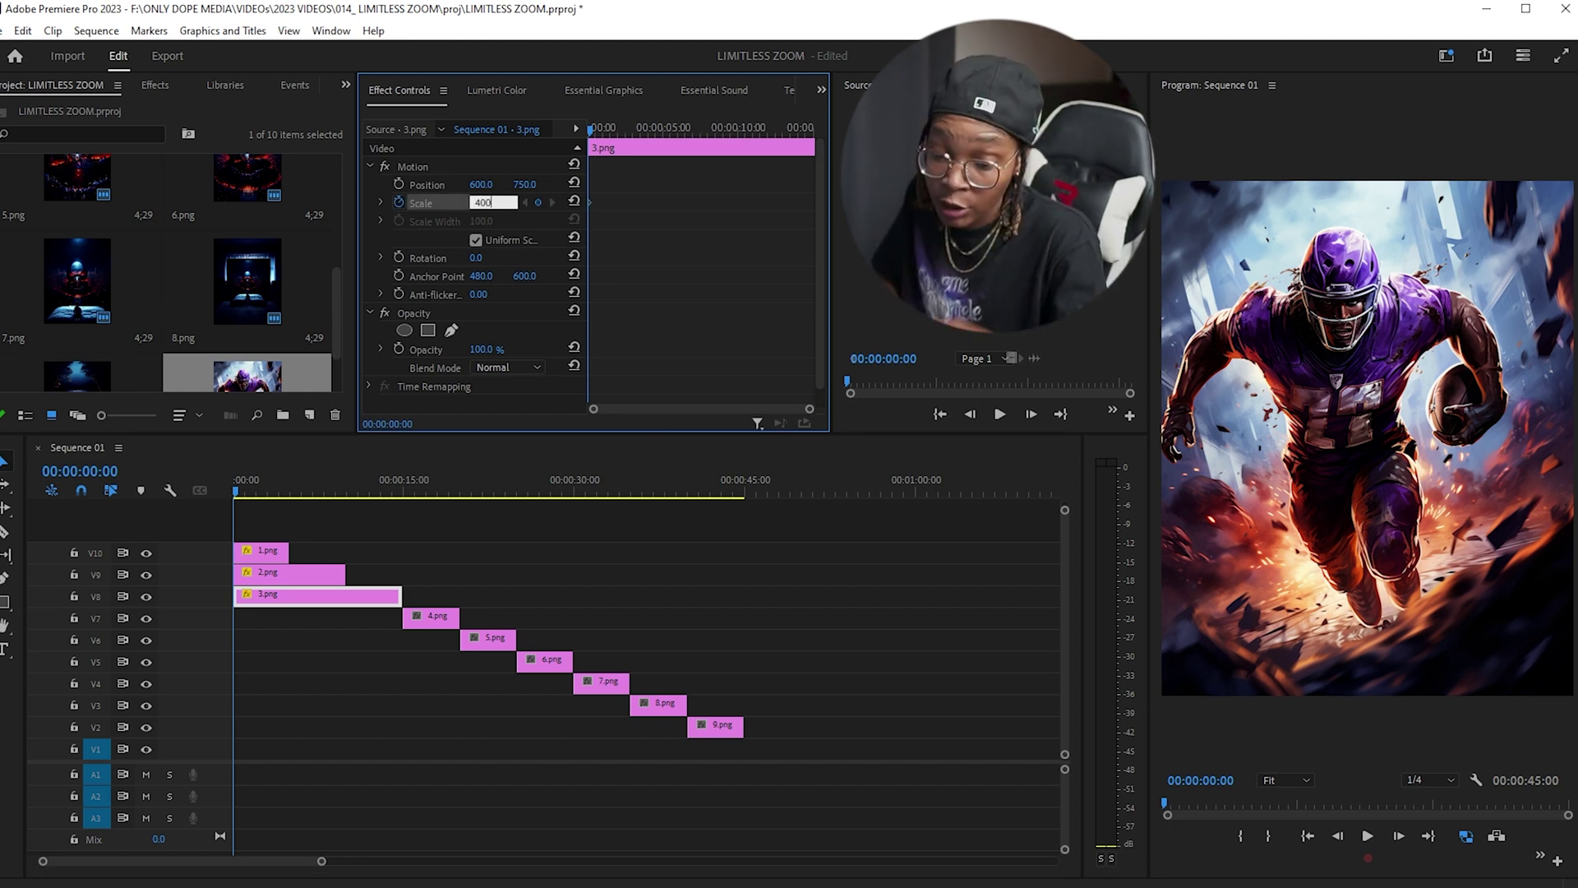
key("Return")
left_click(289, 478)
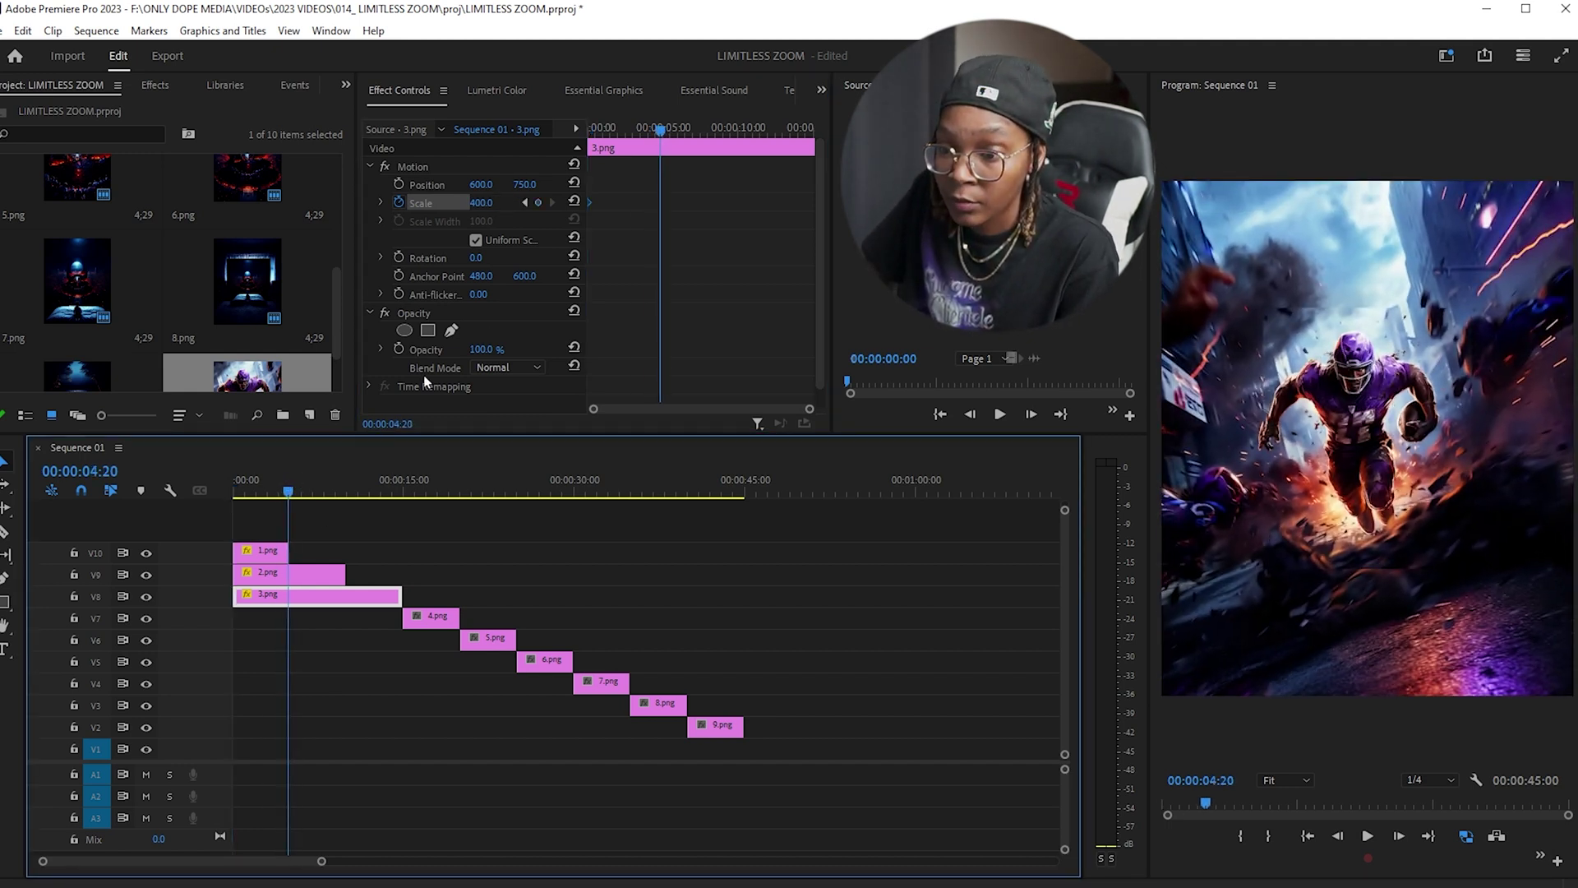
left_click(492, 202)
type("20")
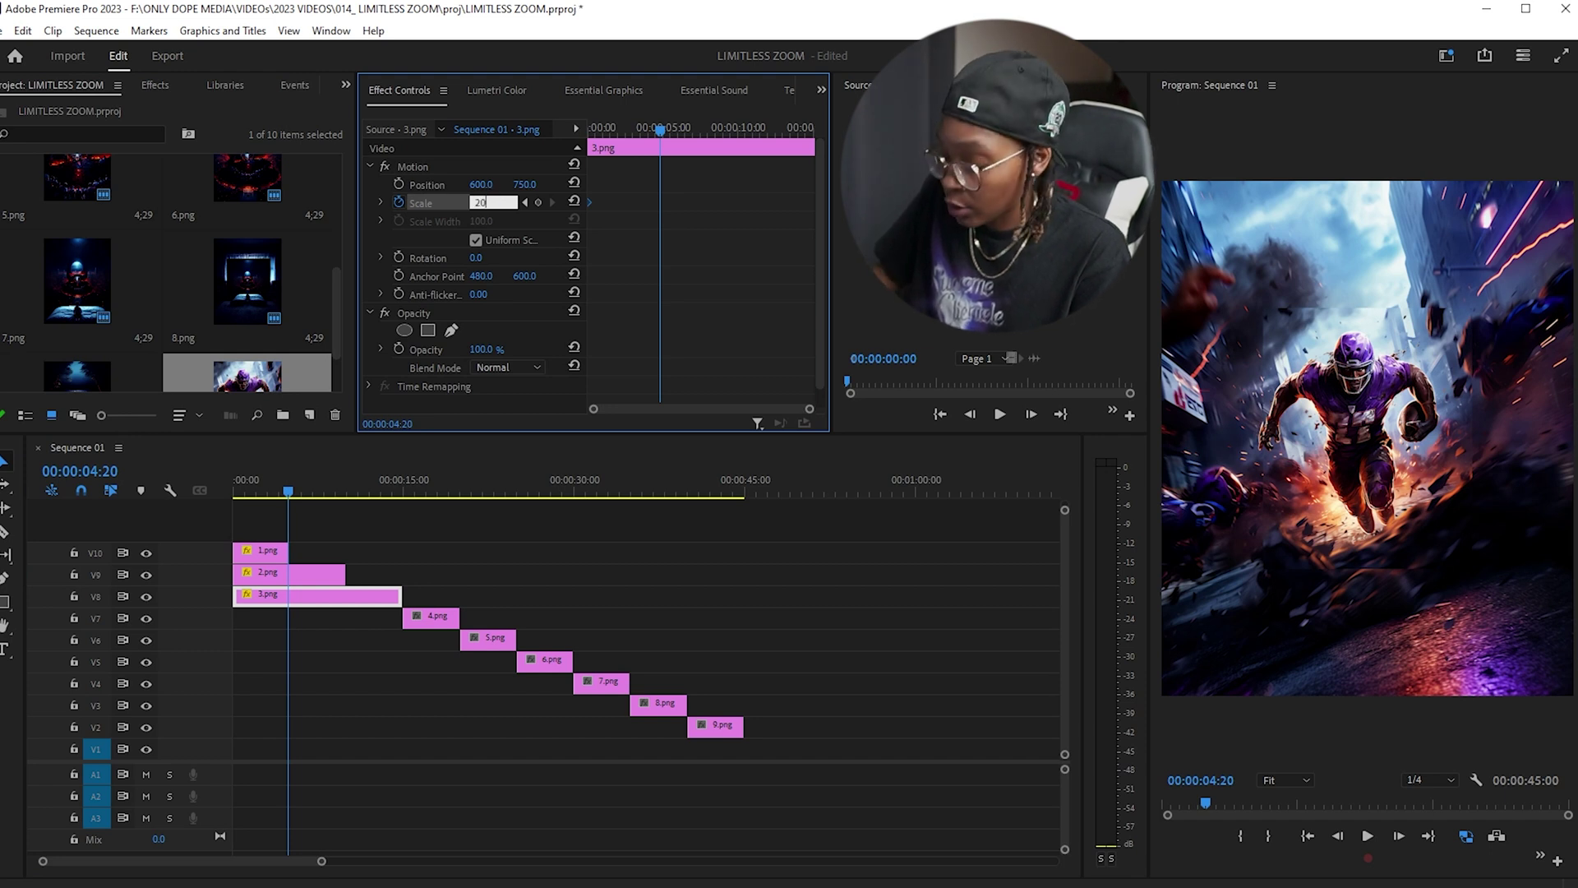
type("0")
key("Return")
Step: Keyframe the scale of 3.png at 100 at 00:00:09:21 and 50 at the clip's end
left_click_drag(332, 494, 349, 489)
left_click(492, 201)
type("100")
key("Return")
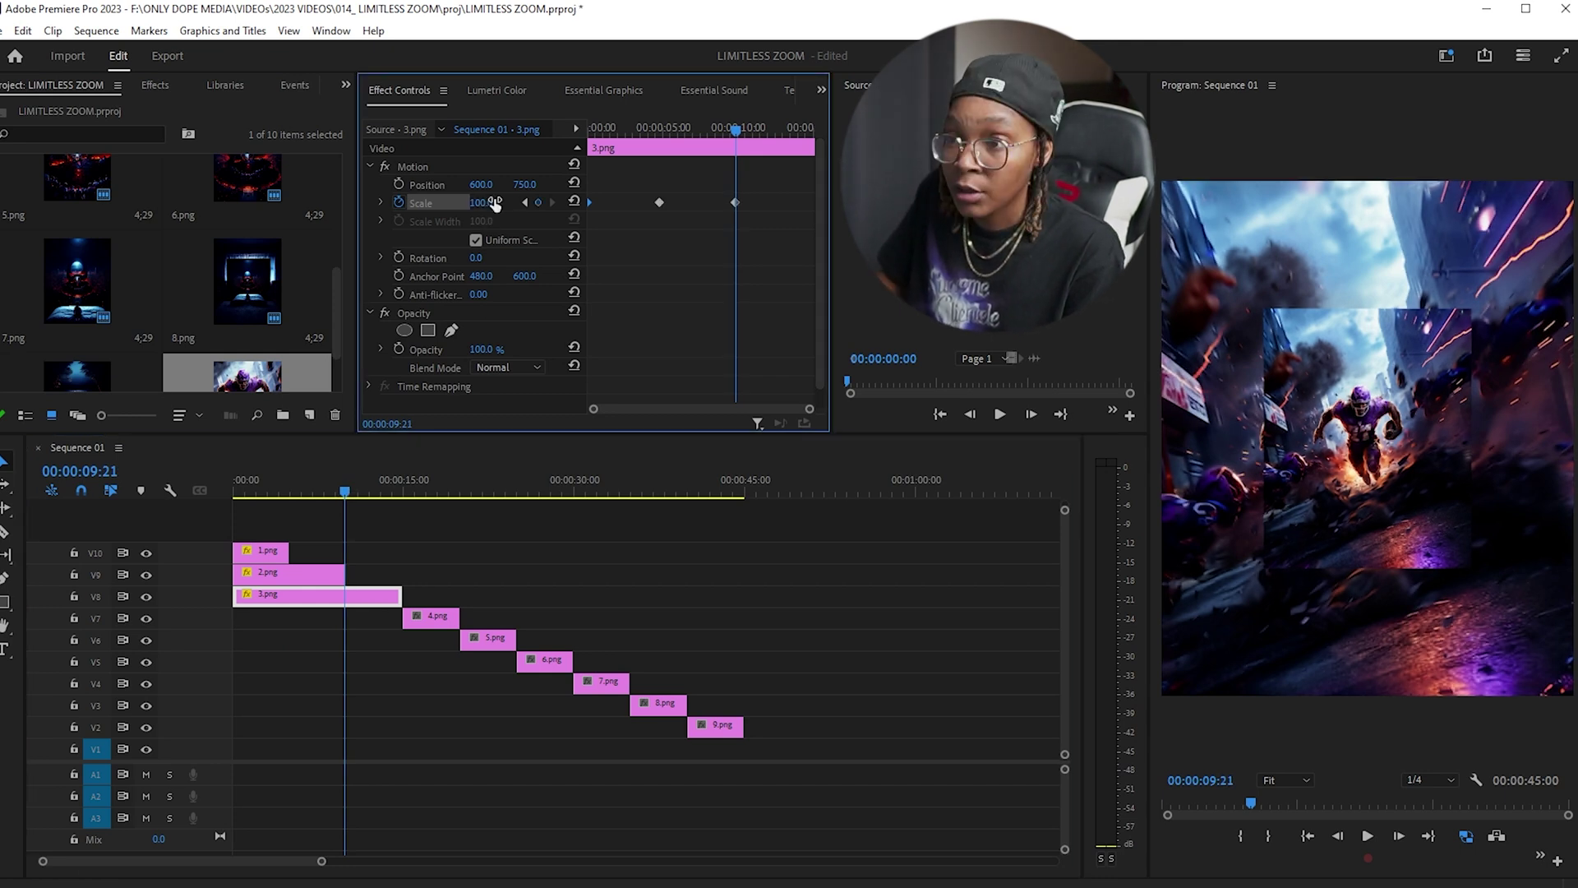
left_click_drag(387, 487, 406, 475)
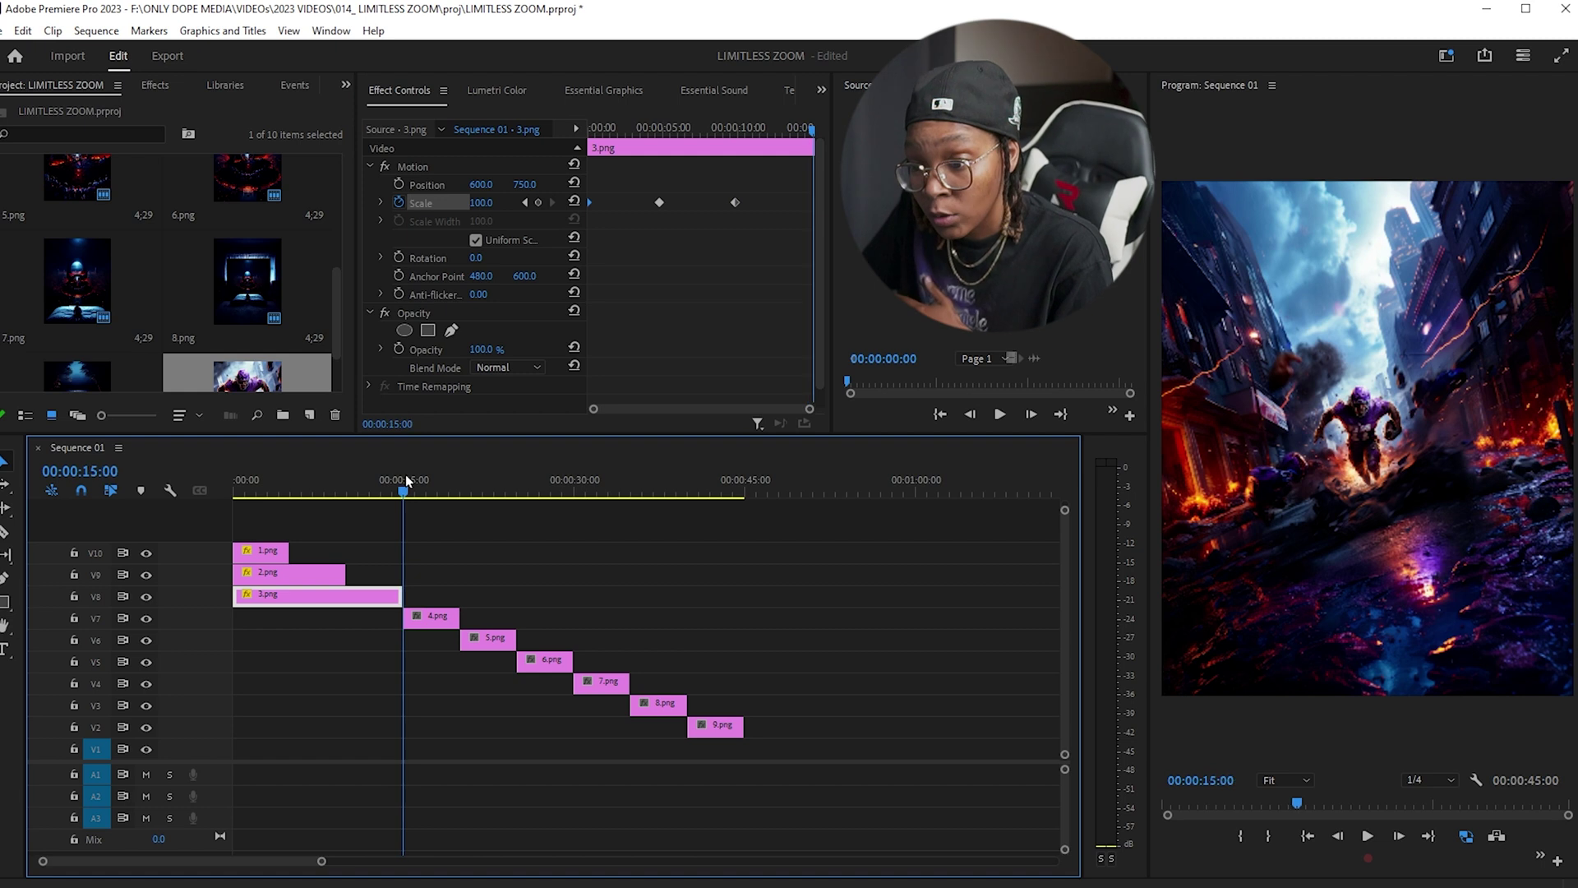
left_click(481, 203)
type("50")
key("Return")
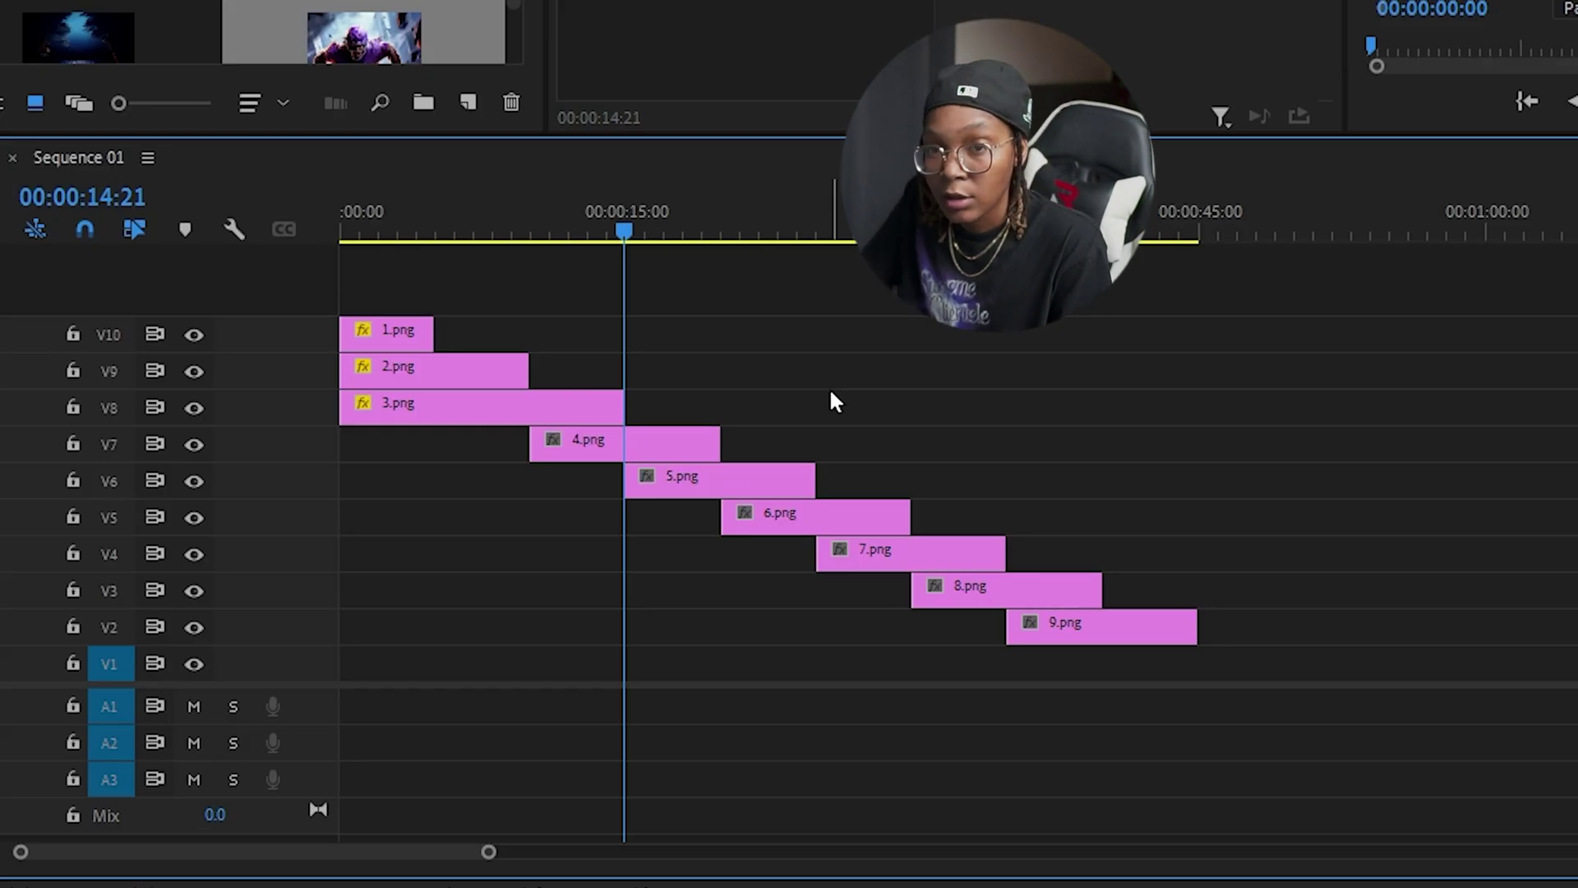
Step: Extend the starts of clips 4.png to 9.png five seconds earlier so each lasts 15 seconds
left_click_drag(533, 451, 434, 451)
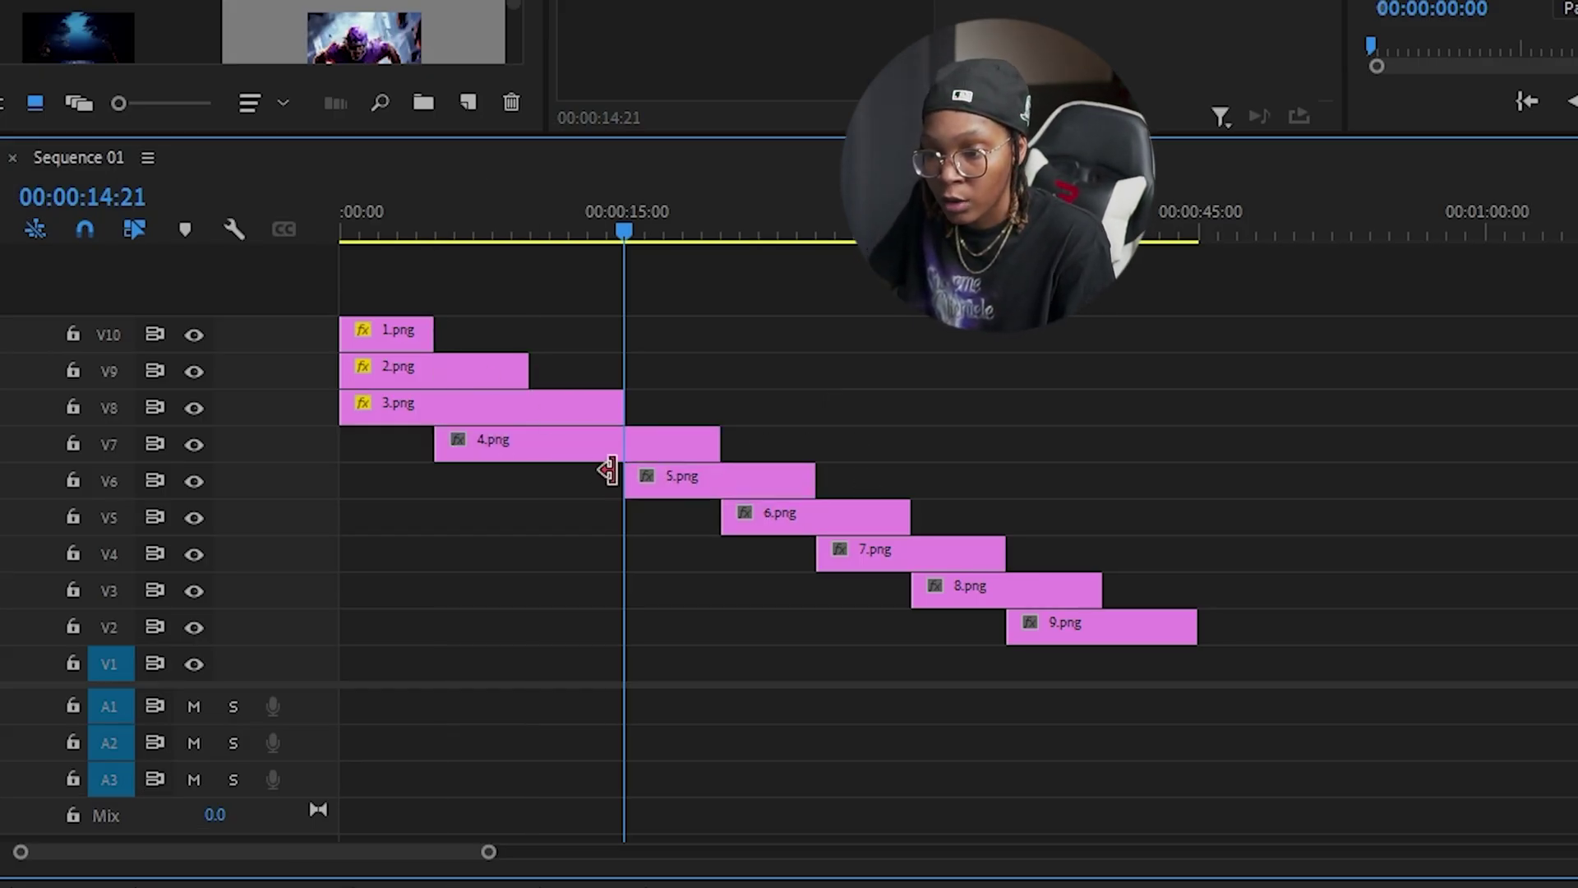
left_click_drag(637, 478, 533, 475)
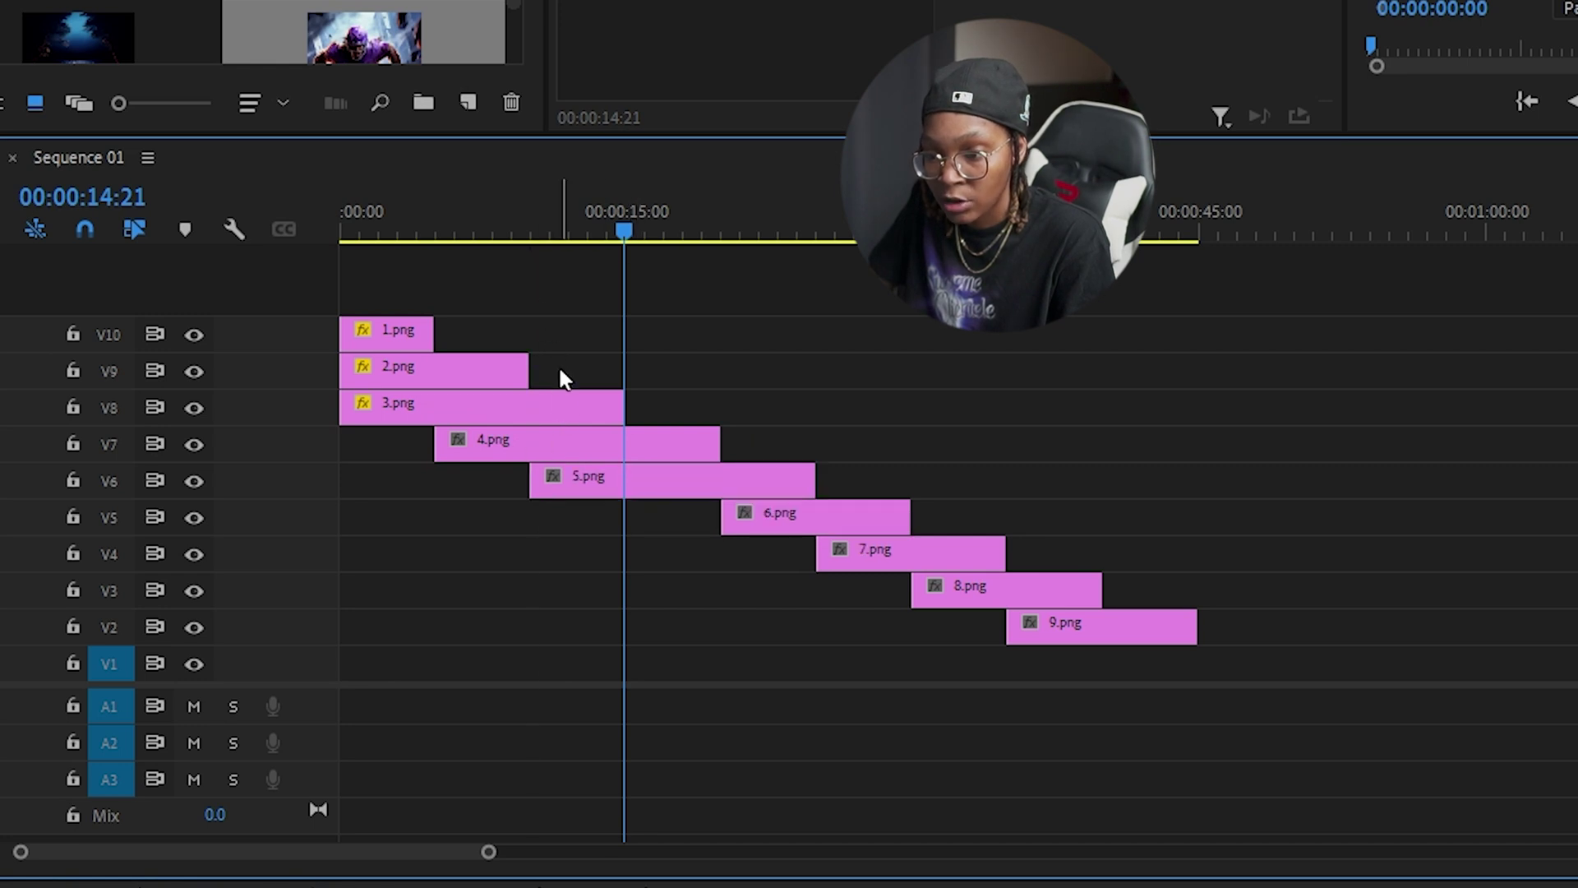
left_click_drag(737, 526, 626, 518)
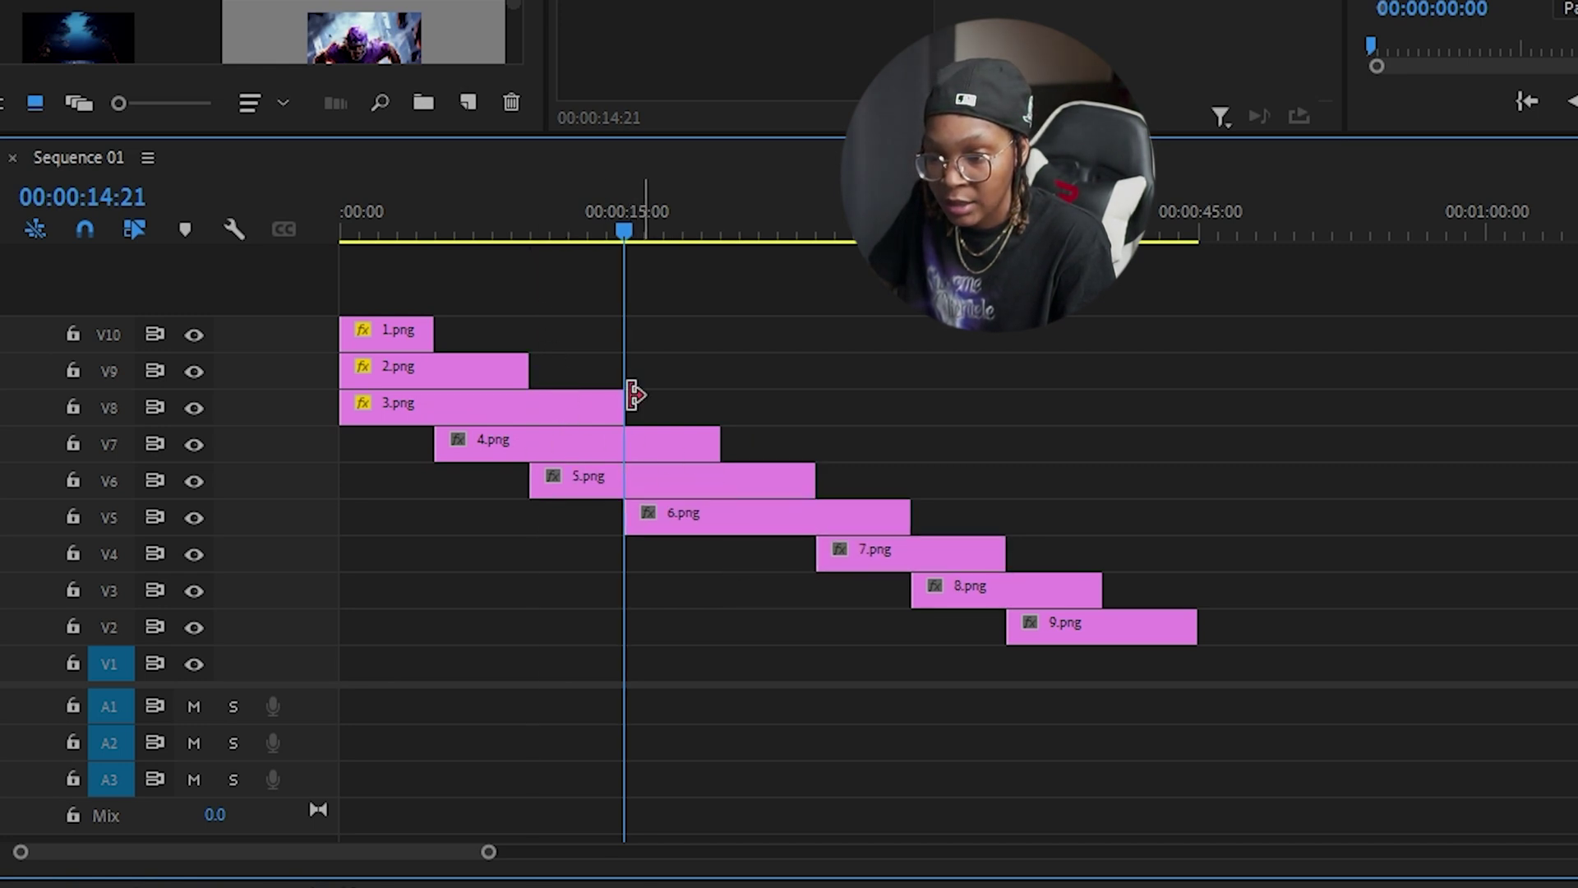
left_click_drag(817, 553, 734, 553)
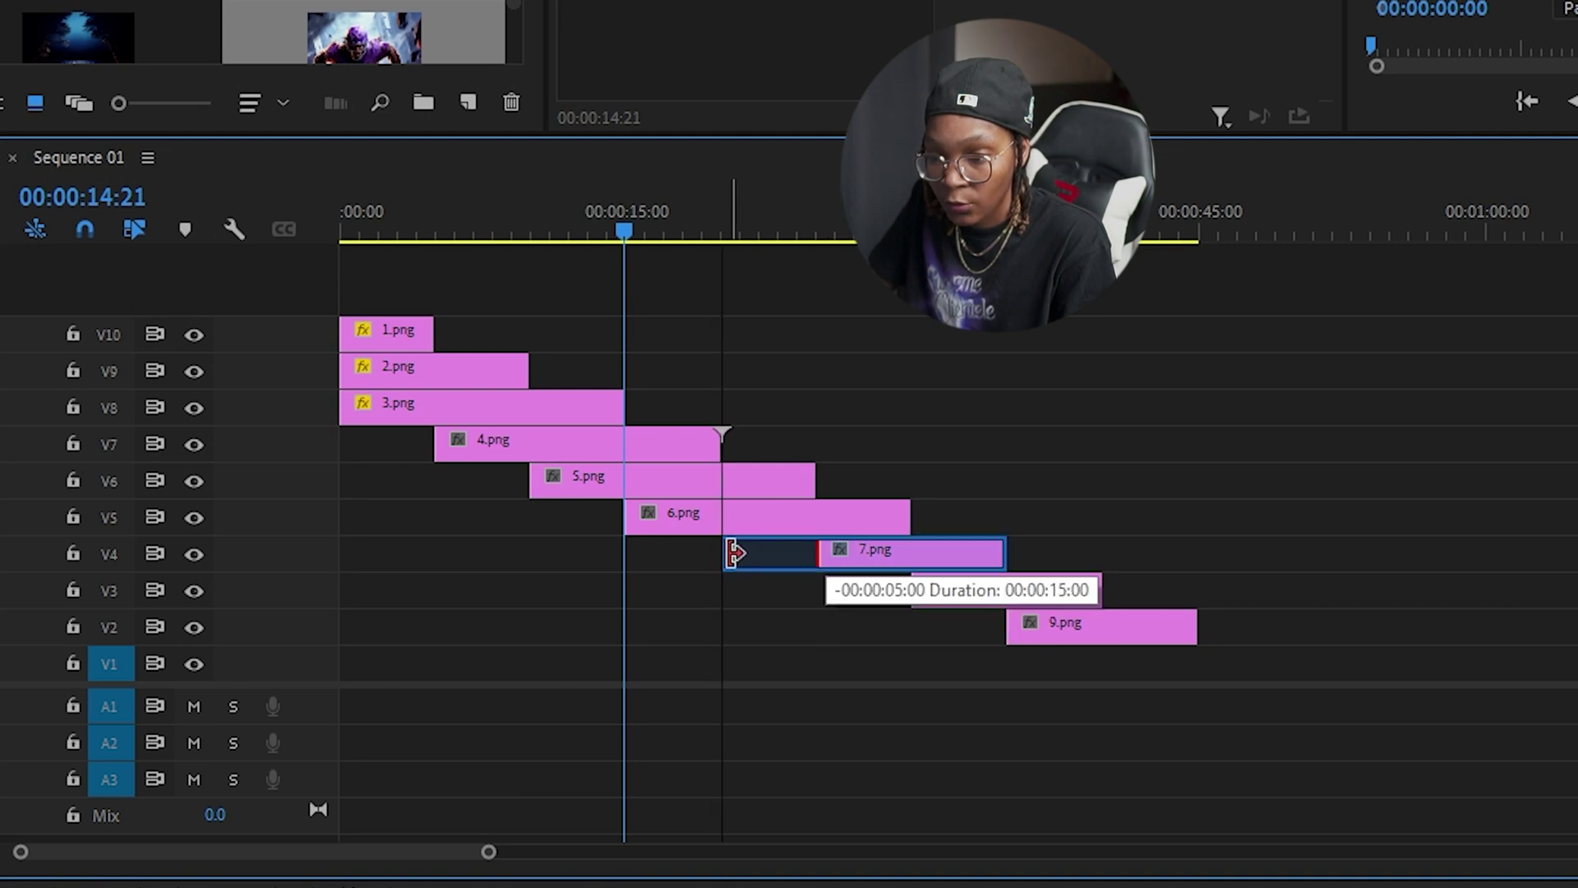
left_click_drag(912, 590, 802, 577)
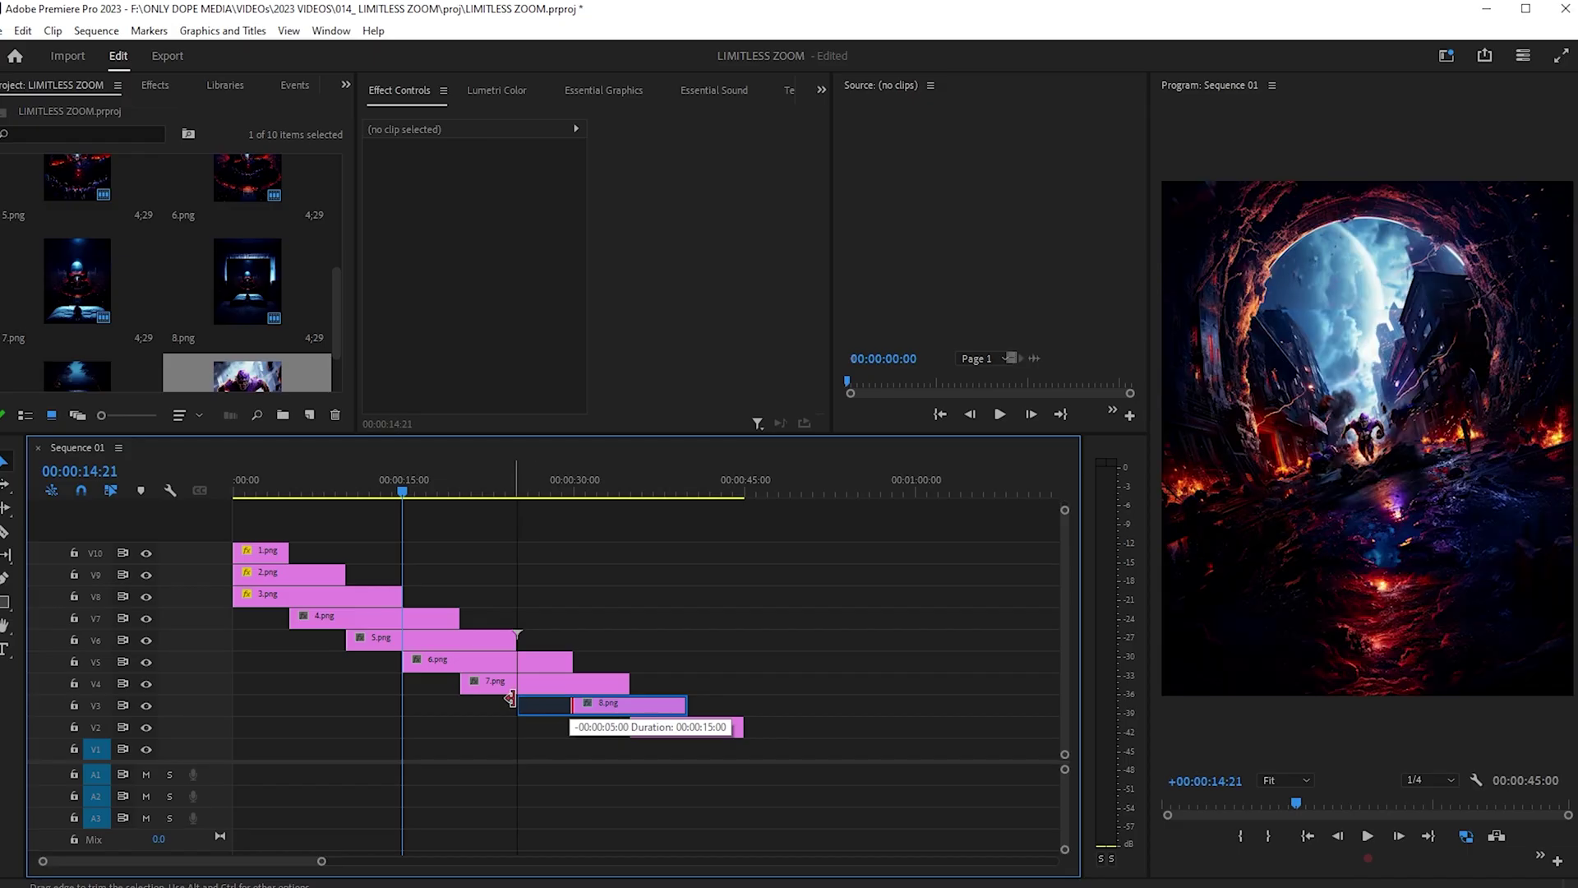
left_click_drag(510, 699, 517, 701)
Step: Keyframe the scale of 4.png at 400 at the clip's start and 200 at 00:00:09:21
left_click_drag(317, 501, 294, 505)
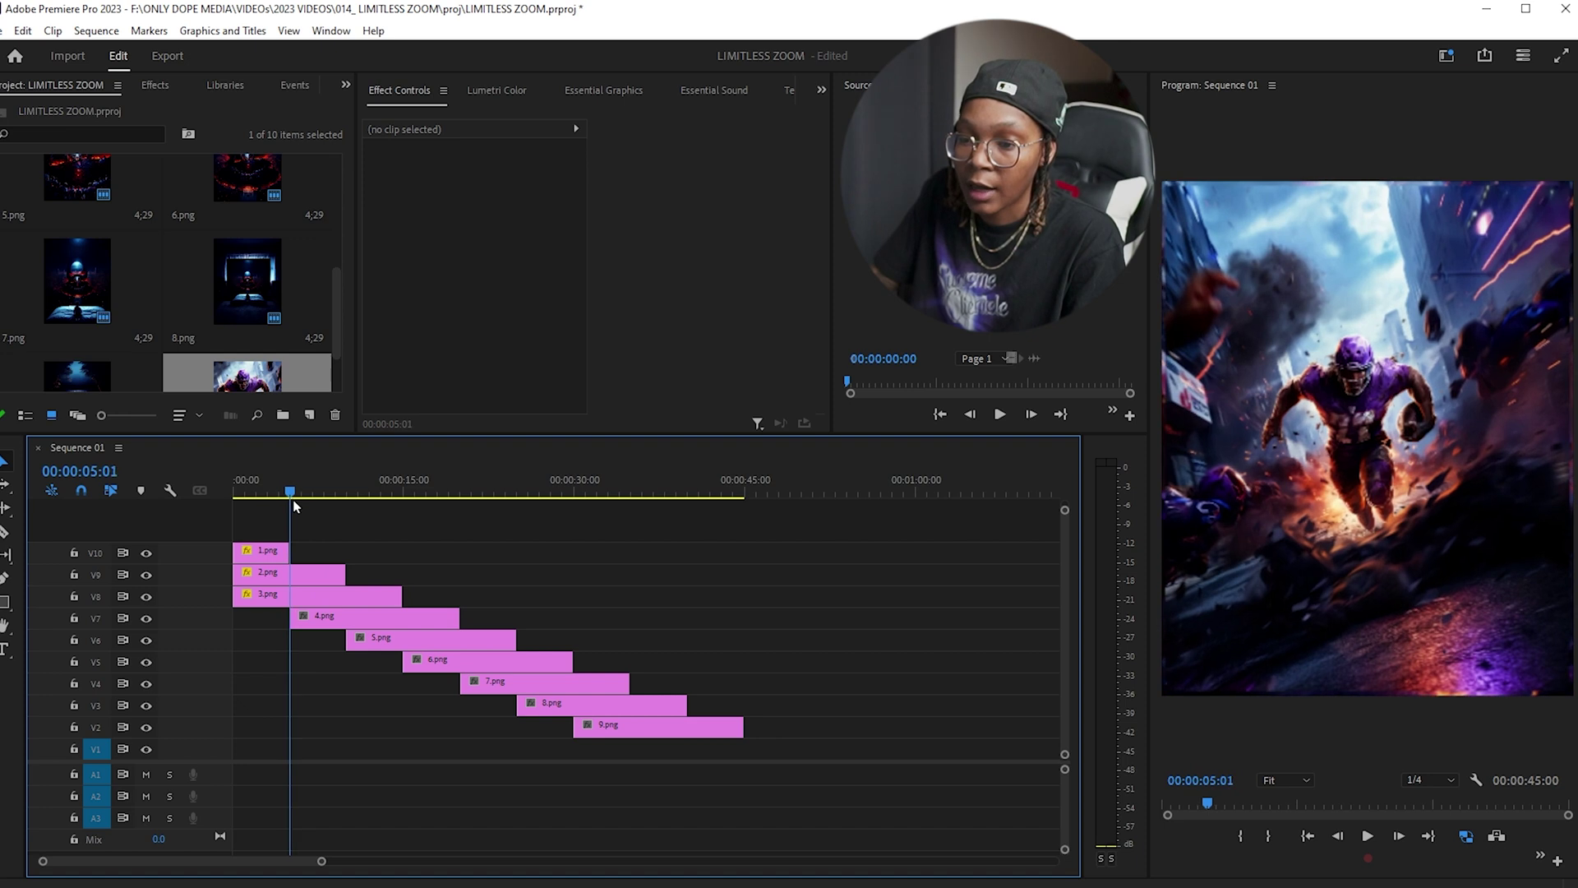
left_click(346, 625)
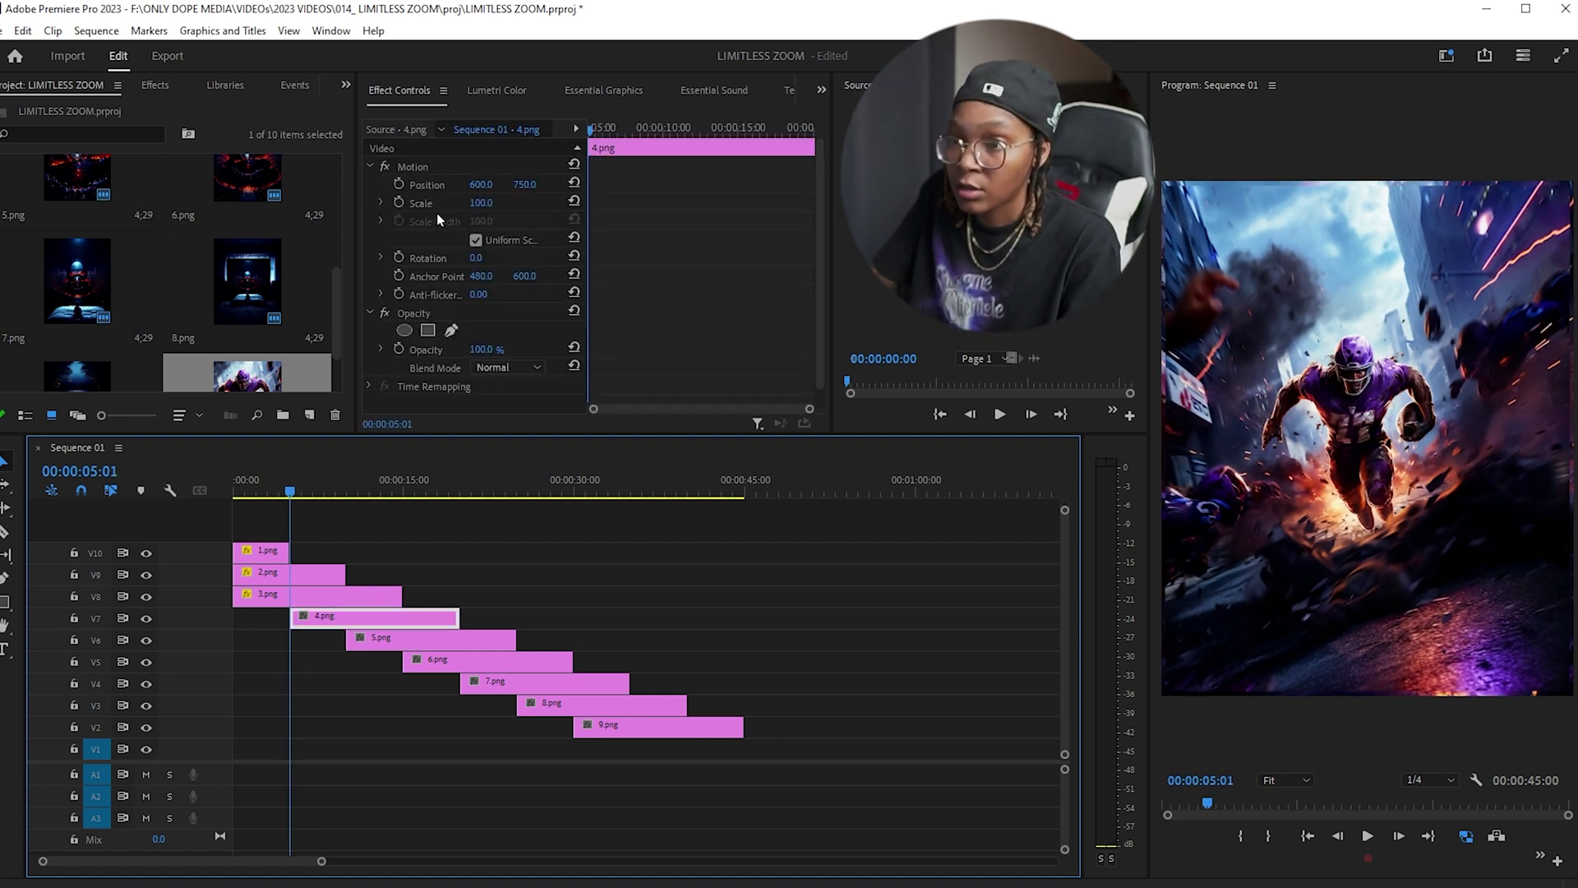
left_click(398, 204)
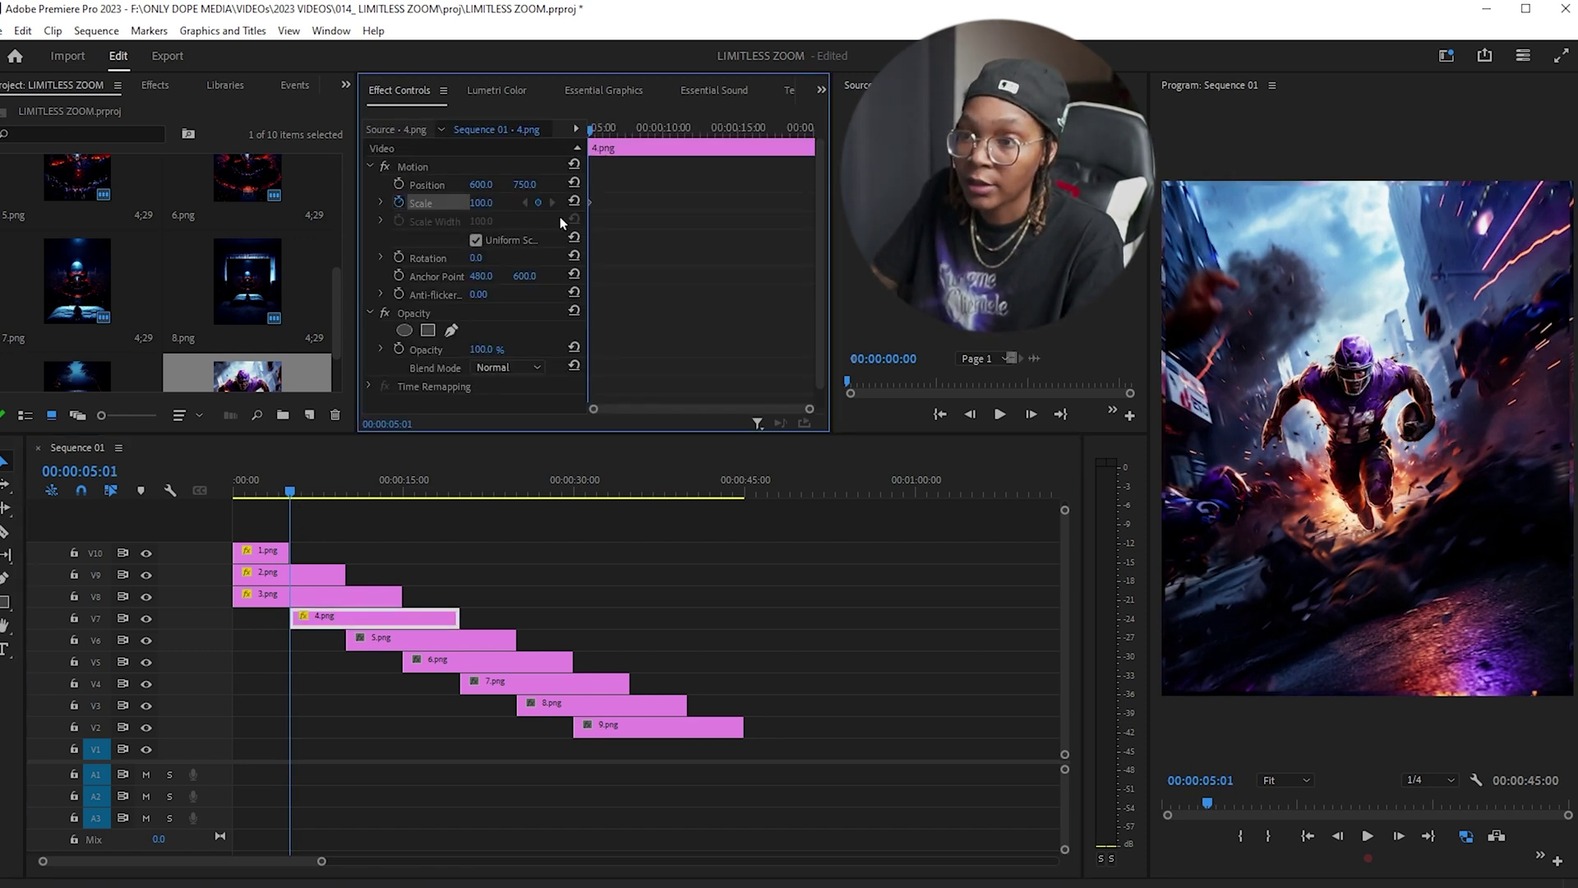
left_click(492, 202)
type("400")
key("Return")
left_click_drag(331, 477, 348, 476)
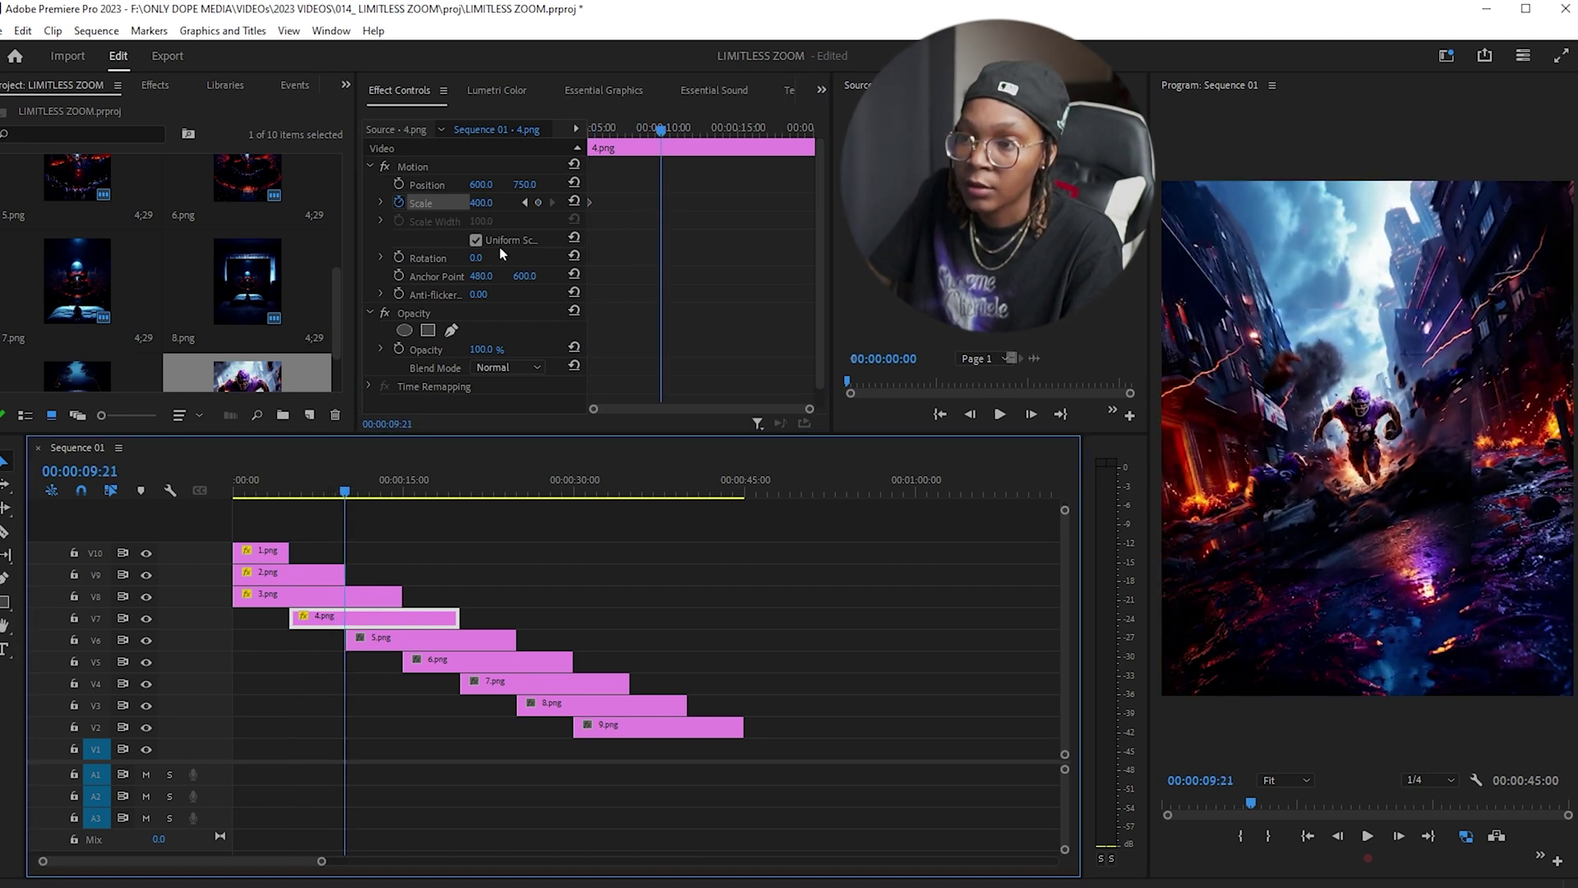
left_click(492, 205)
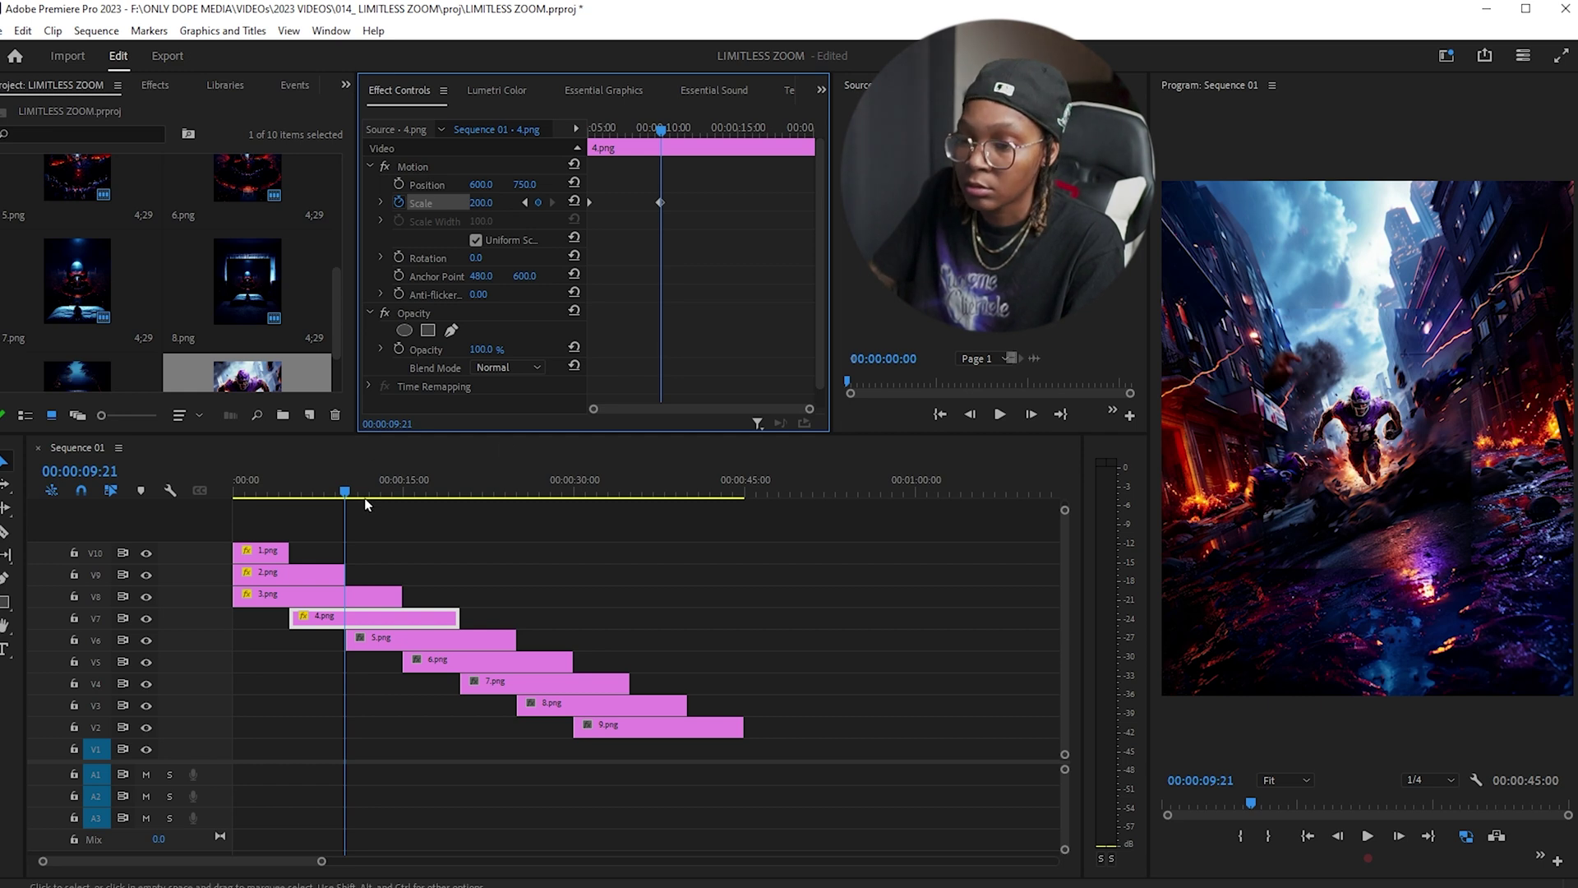
Step: Keyframe the scale of 4.png at 100 at 00:00:14:19 and 50 at the clip's end
left_click_drag(353, 489, 406, 487)
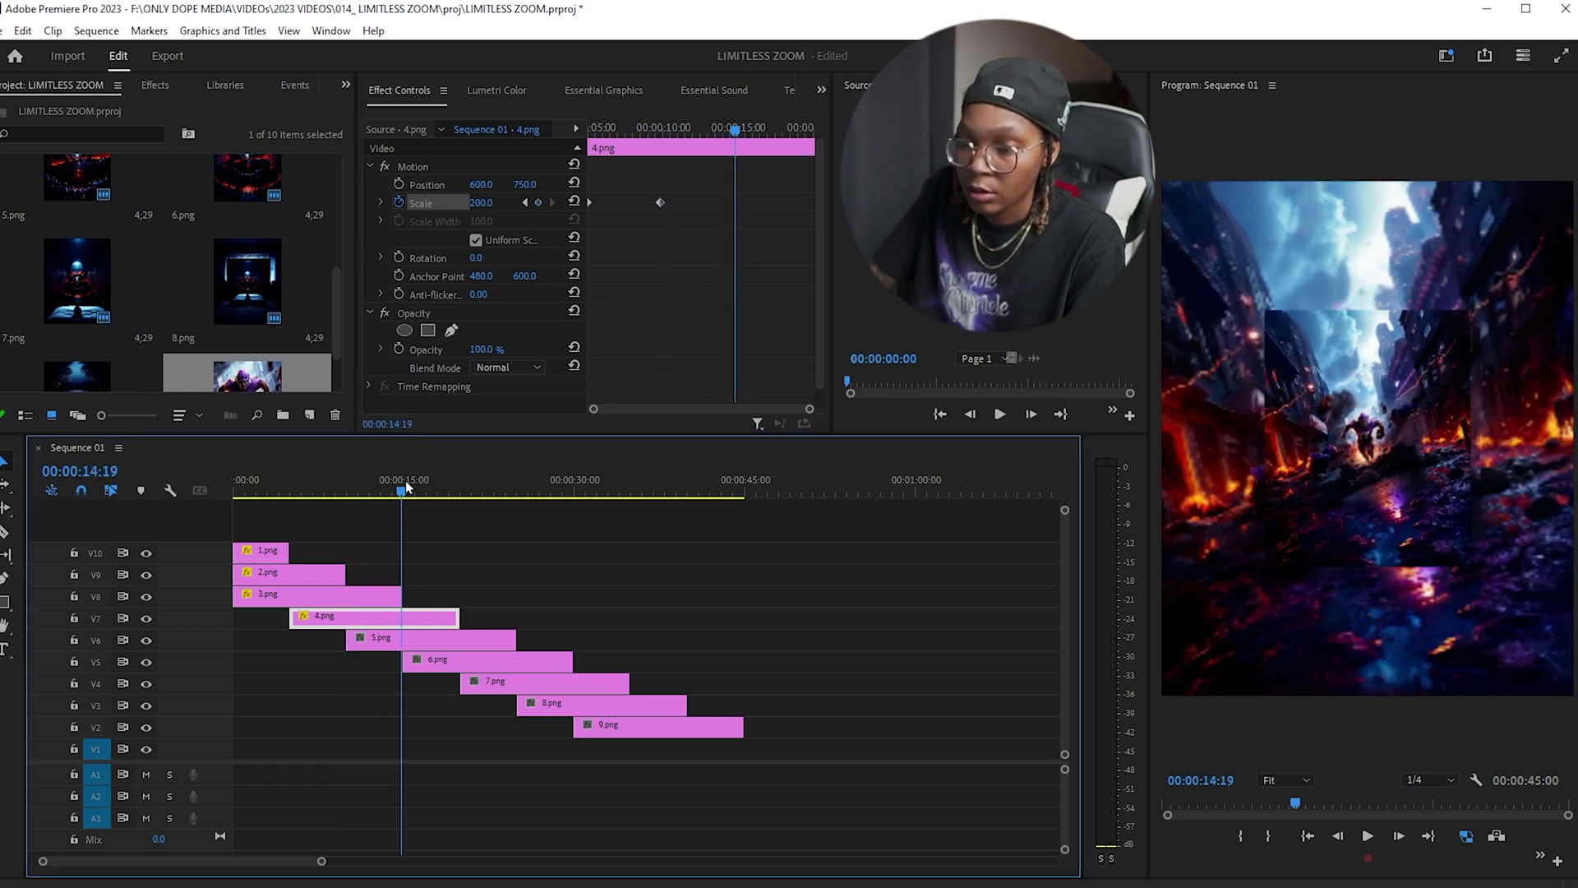
left_click(492, 202)
type("100")
key("Return")
left_click(461, 486)
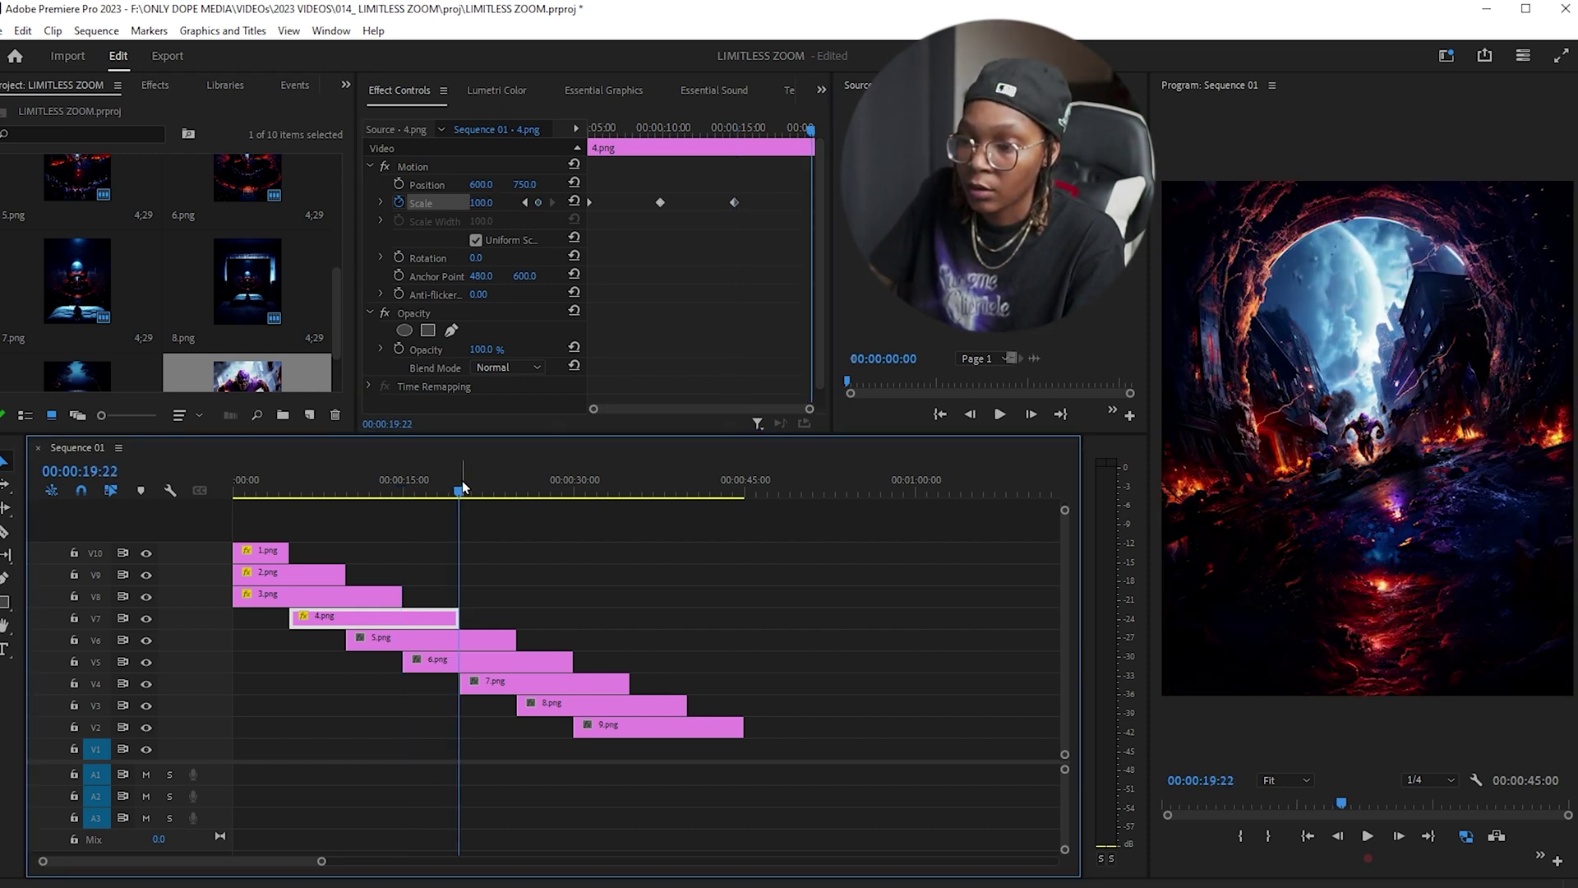
left_click(482, 202)
type("50")
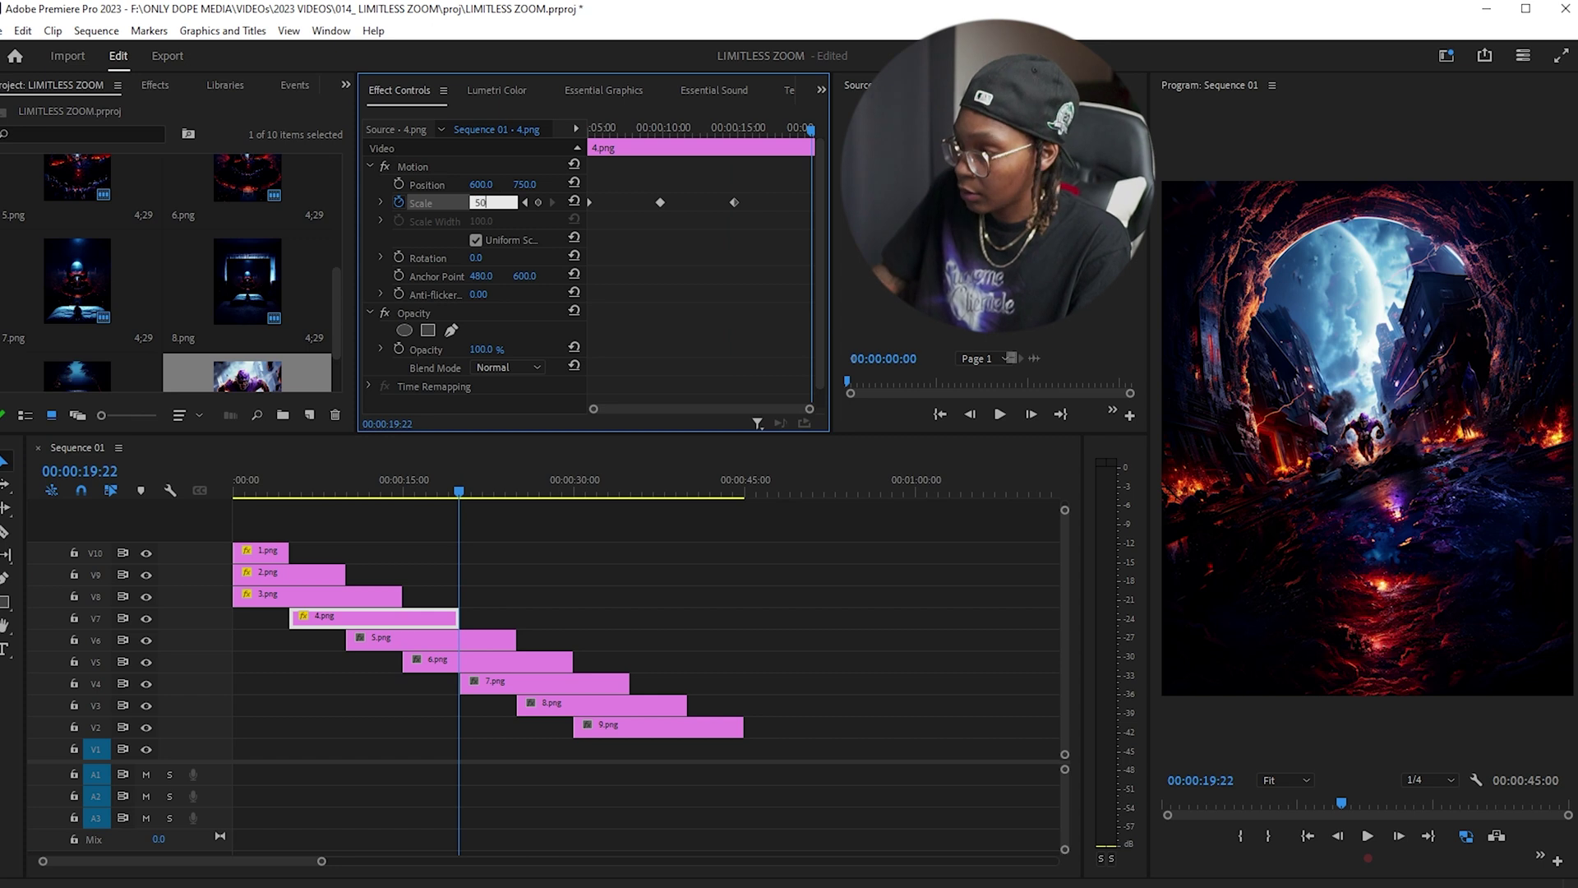
key("Return")
Step: Change all four scale keyframes of 4.png to Bezier interpolation
left_click_drag(341, 485, 404, 490)
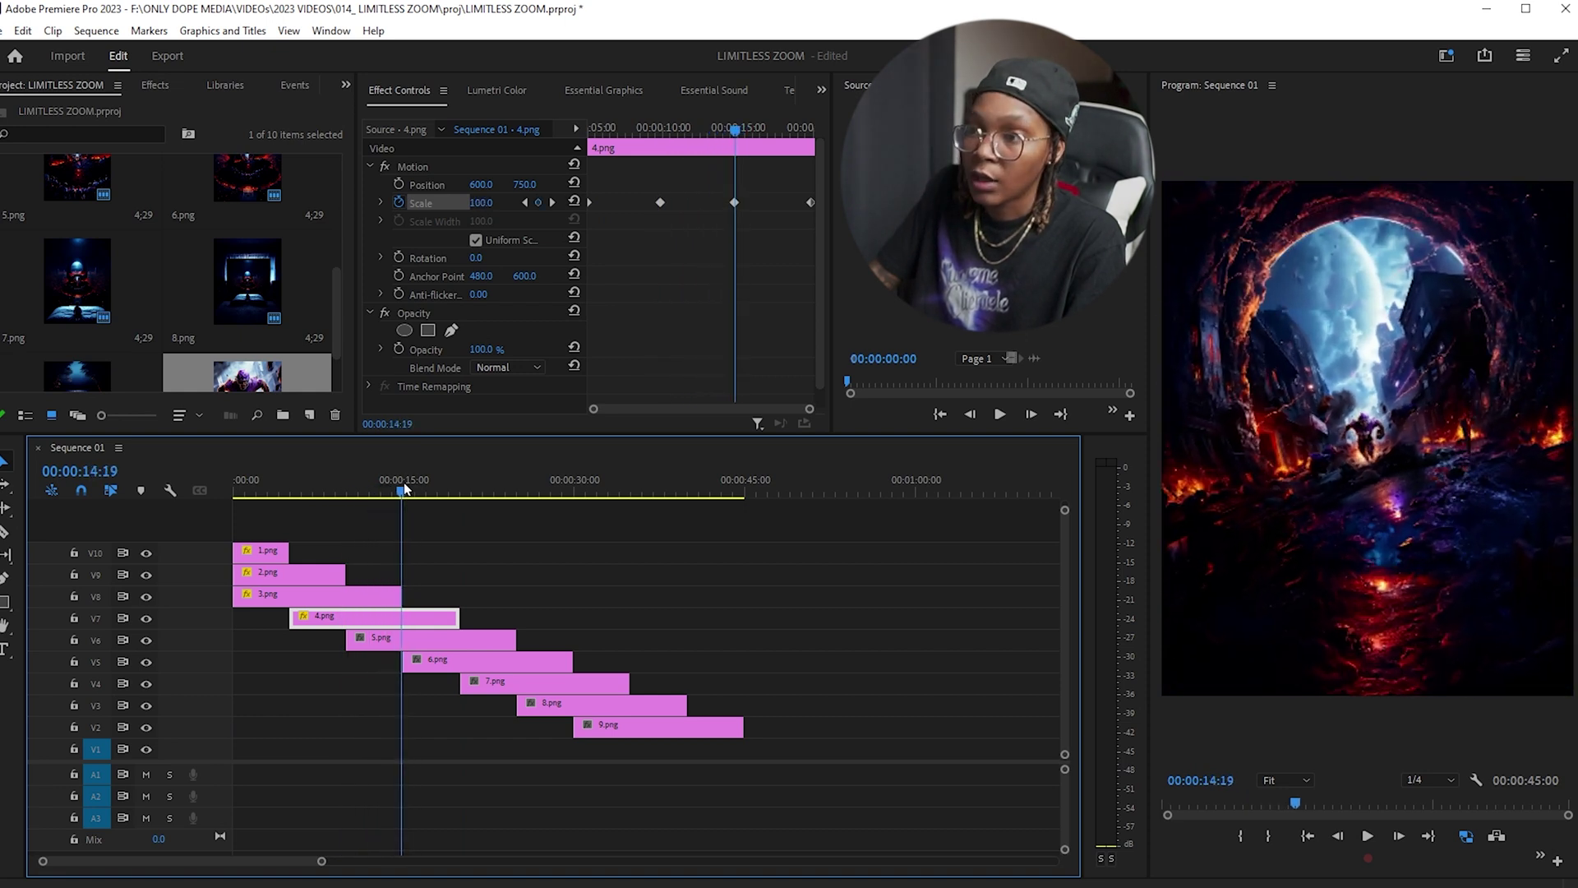
left_click_drag(812, 222, 591, 197)
right_click(808, 211)
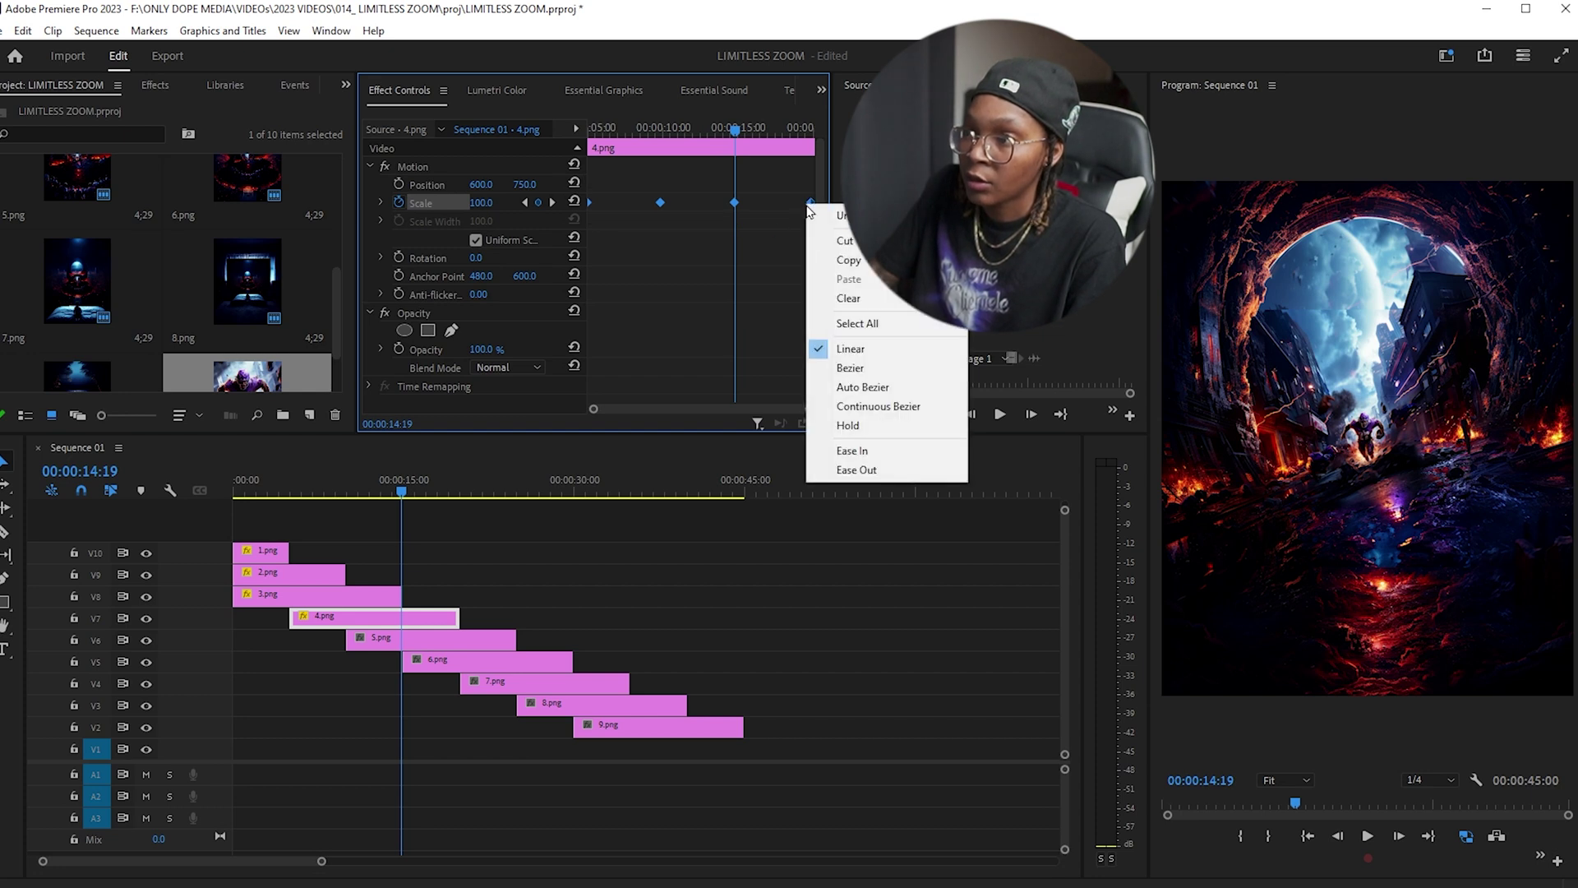
left_click(847, 368)
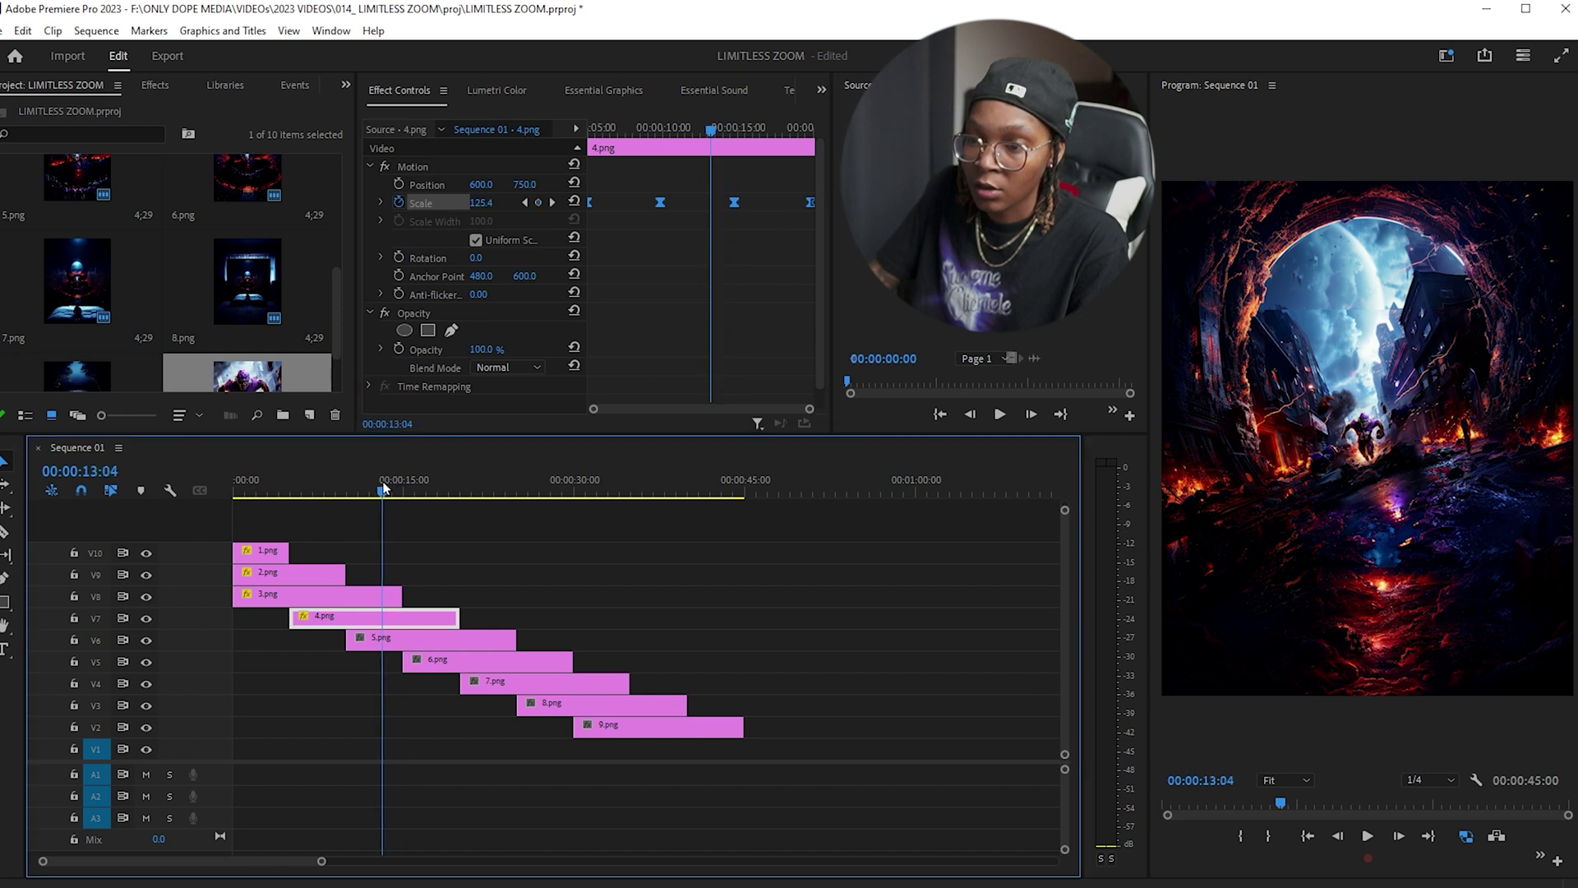
Step: Paste the copied Motion keyframes onto 7.png at its start, 00:00:20:00
left_click_drag(388, 494, 462, 495)
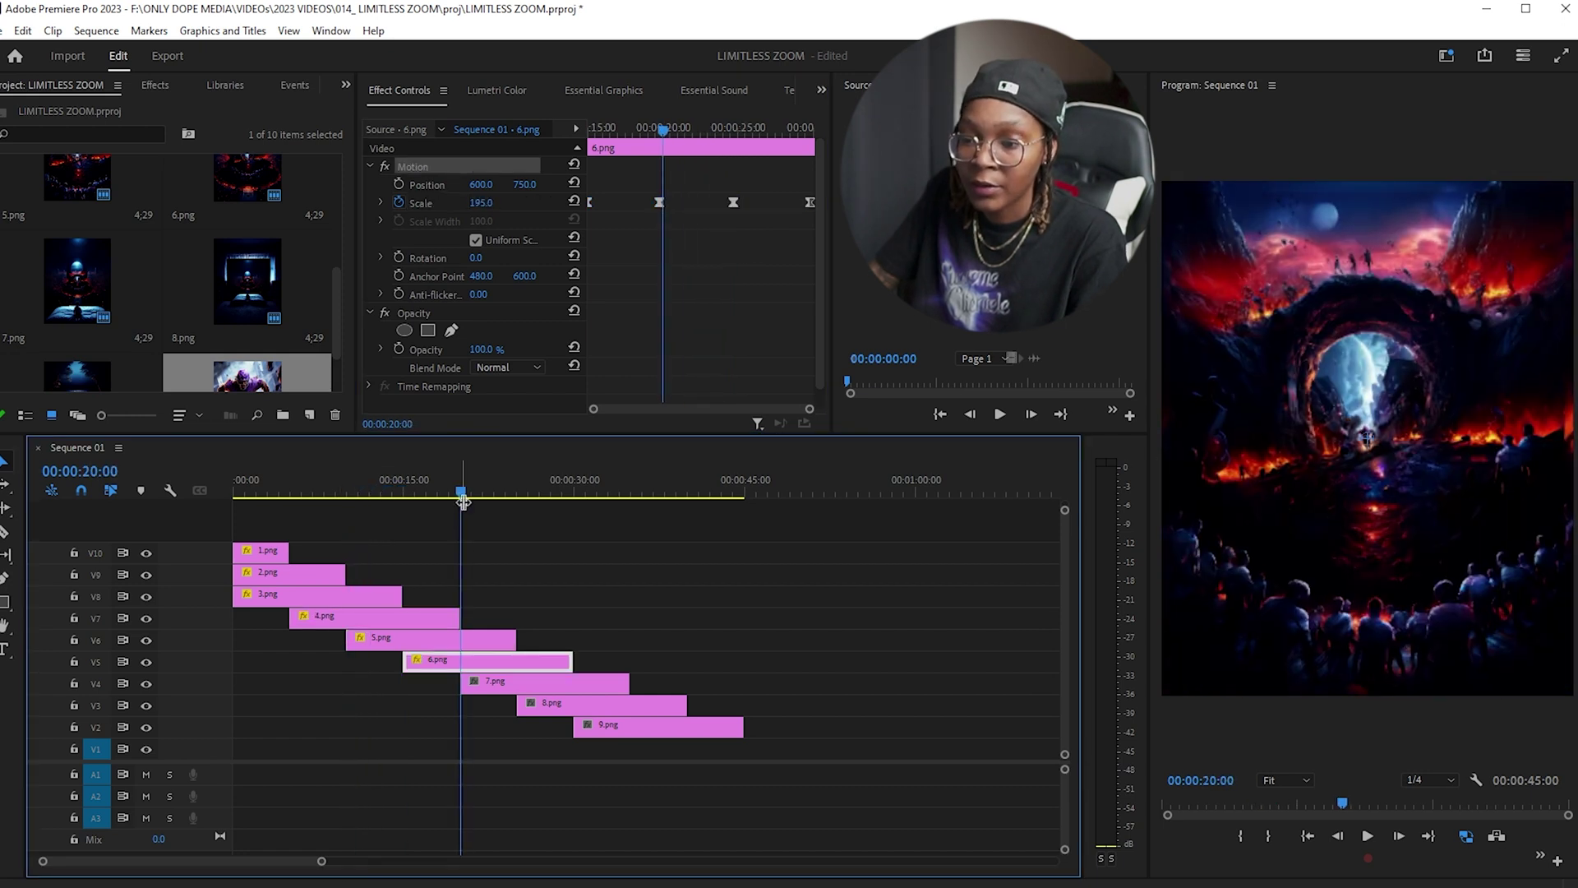
left_click(506, 684)
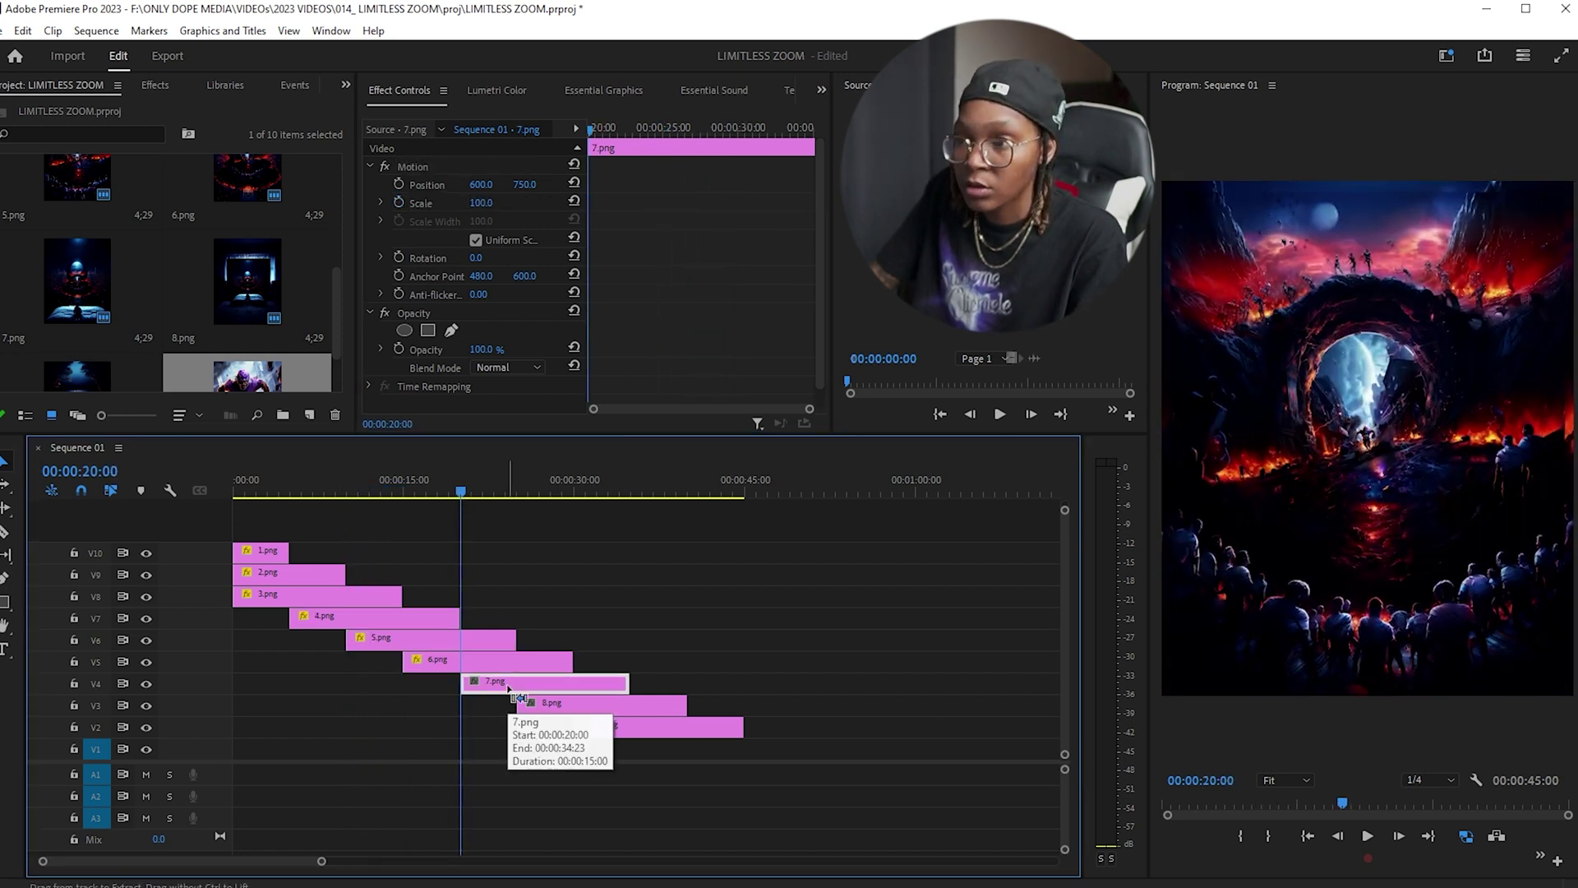
left_click(450, 168)
key("ctrl+v")
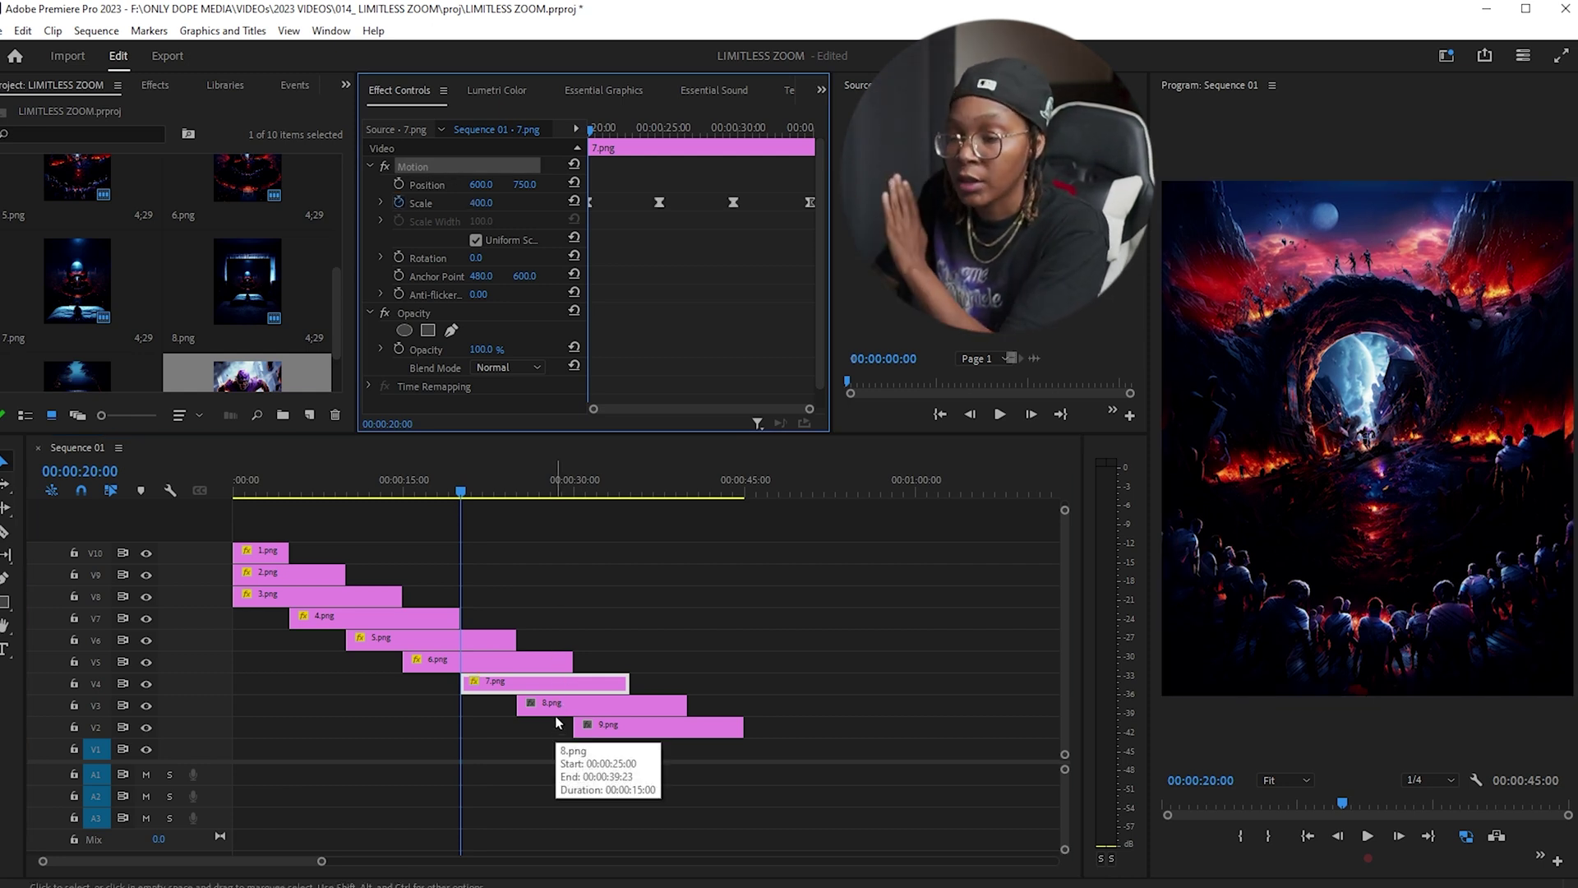
Step: Trim the end of 9.png back to the end of 8.png at 00:00:40:00 and play the ending
left_click_drag(510, 491, 742, 491)
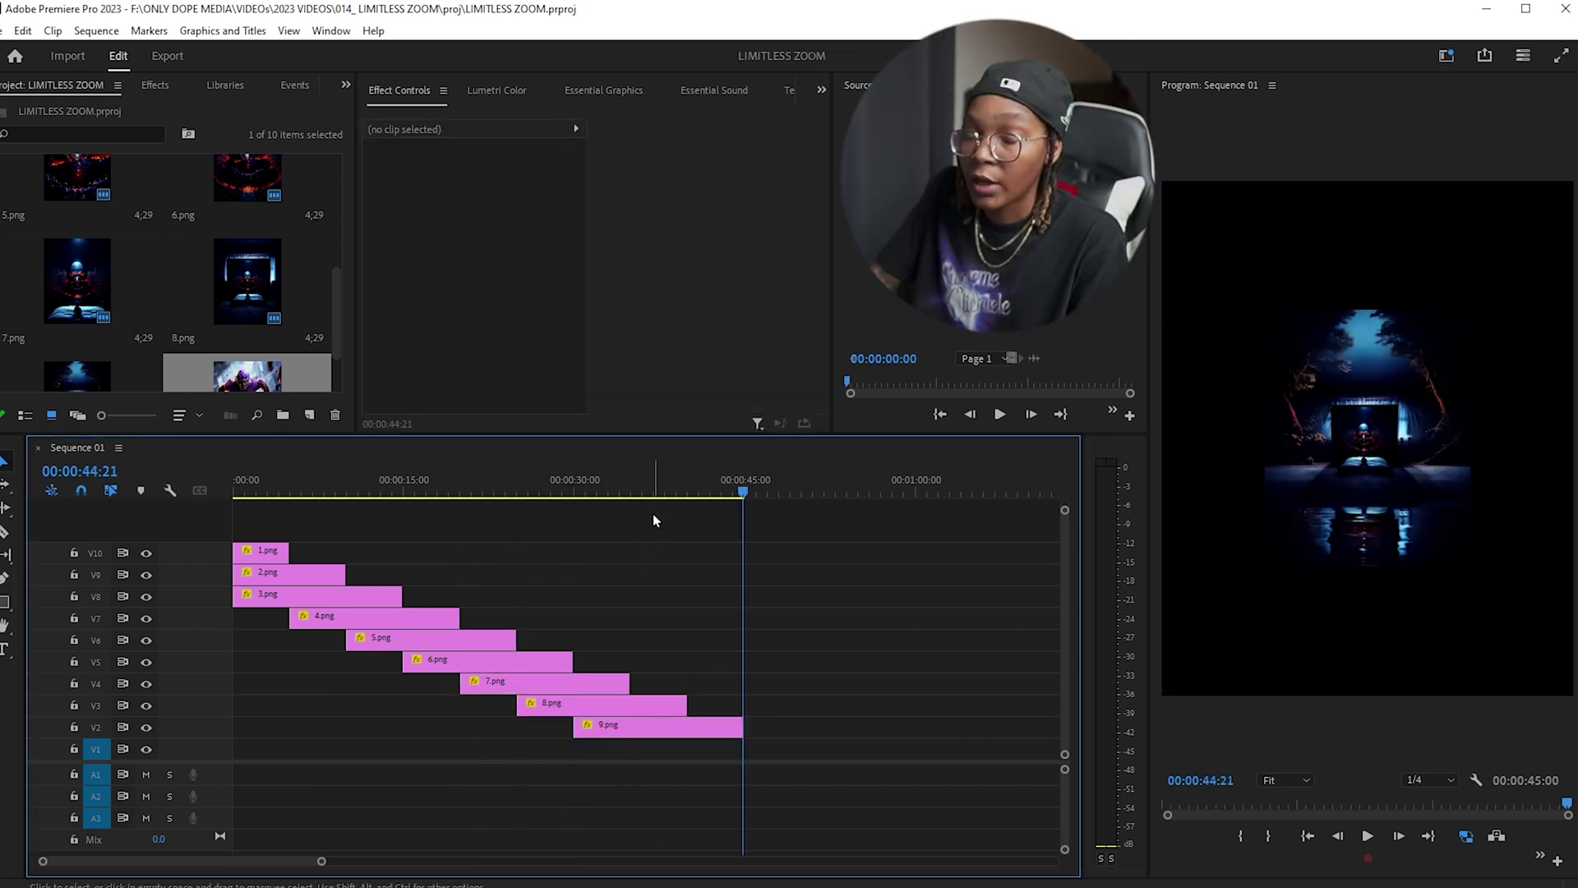
left_click_drag(739, 720, 687, 722)
left_click(640, 493)
key("space")
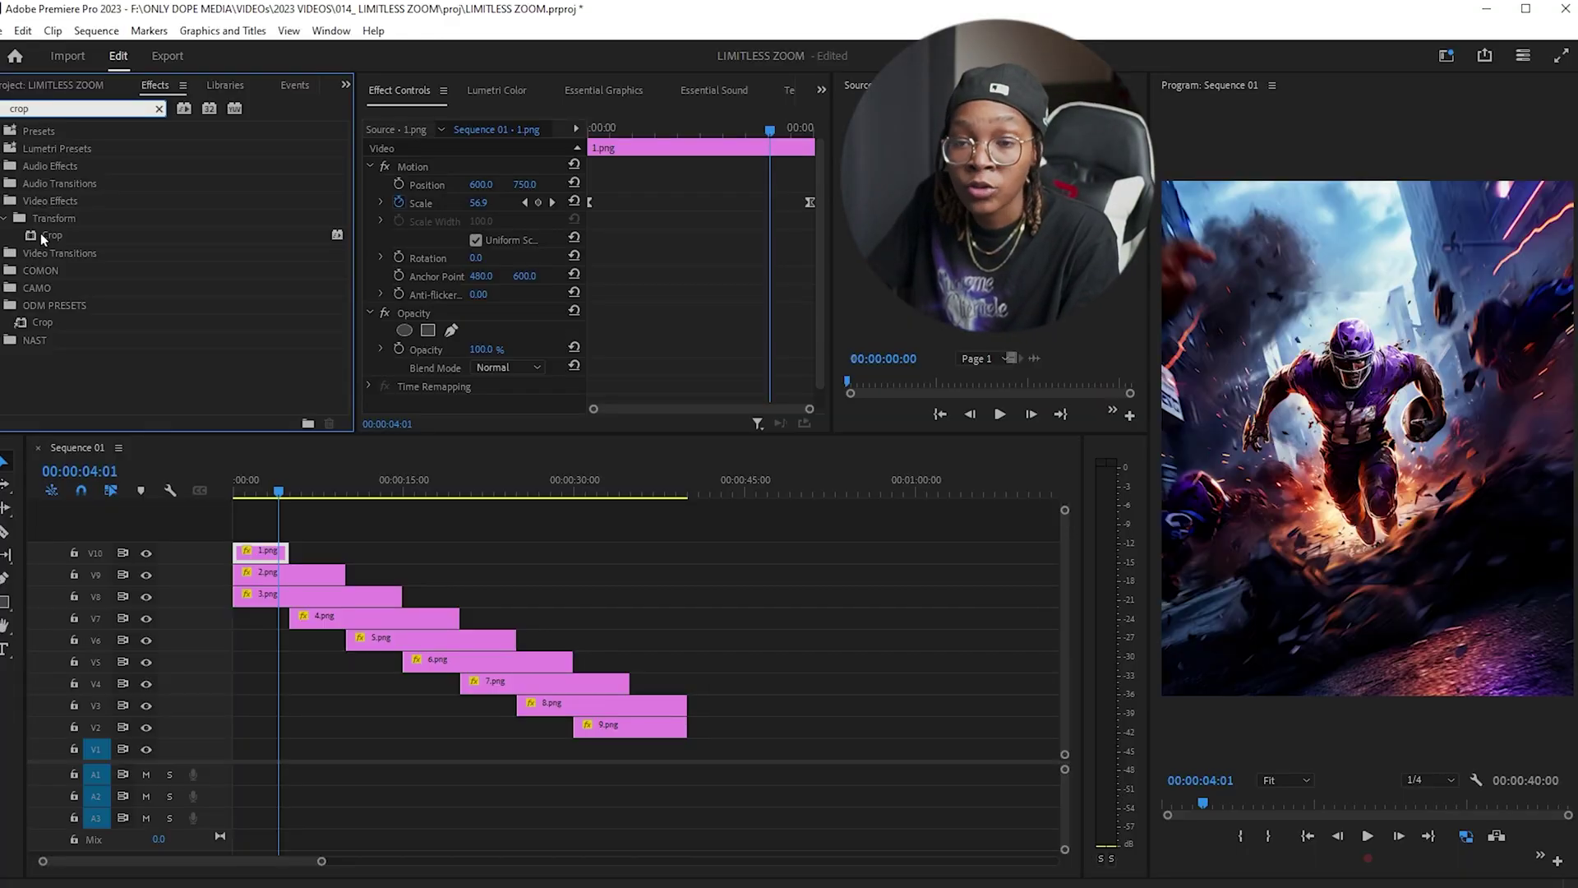
Step: Apply the Crop effect to 1.png with 5% on all four sides and an edge feather of 15
left_click_drag(42, 237, 519, 364)
scroll(679, 280, "down", 4)
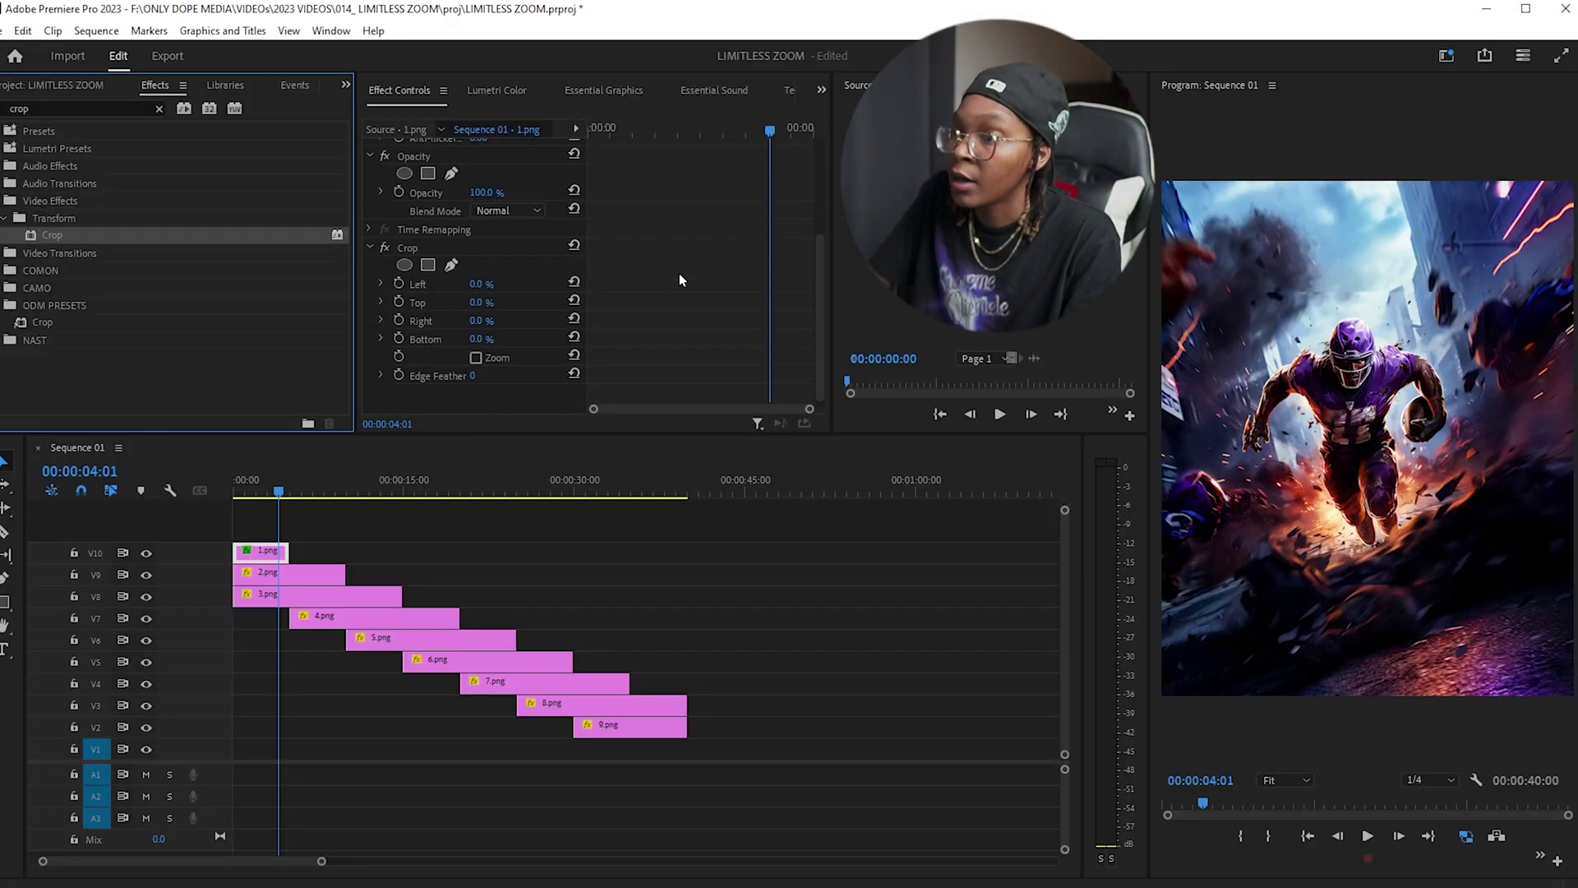
left_click(480, 278)
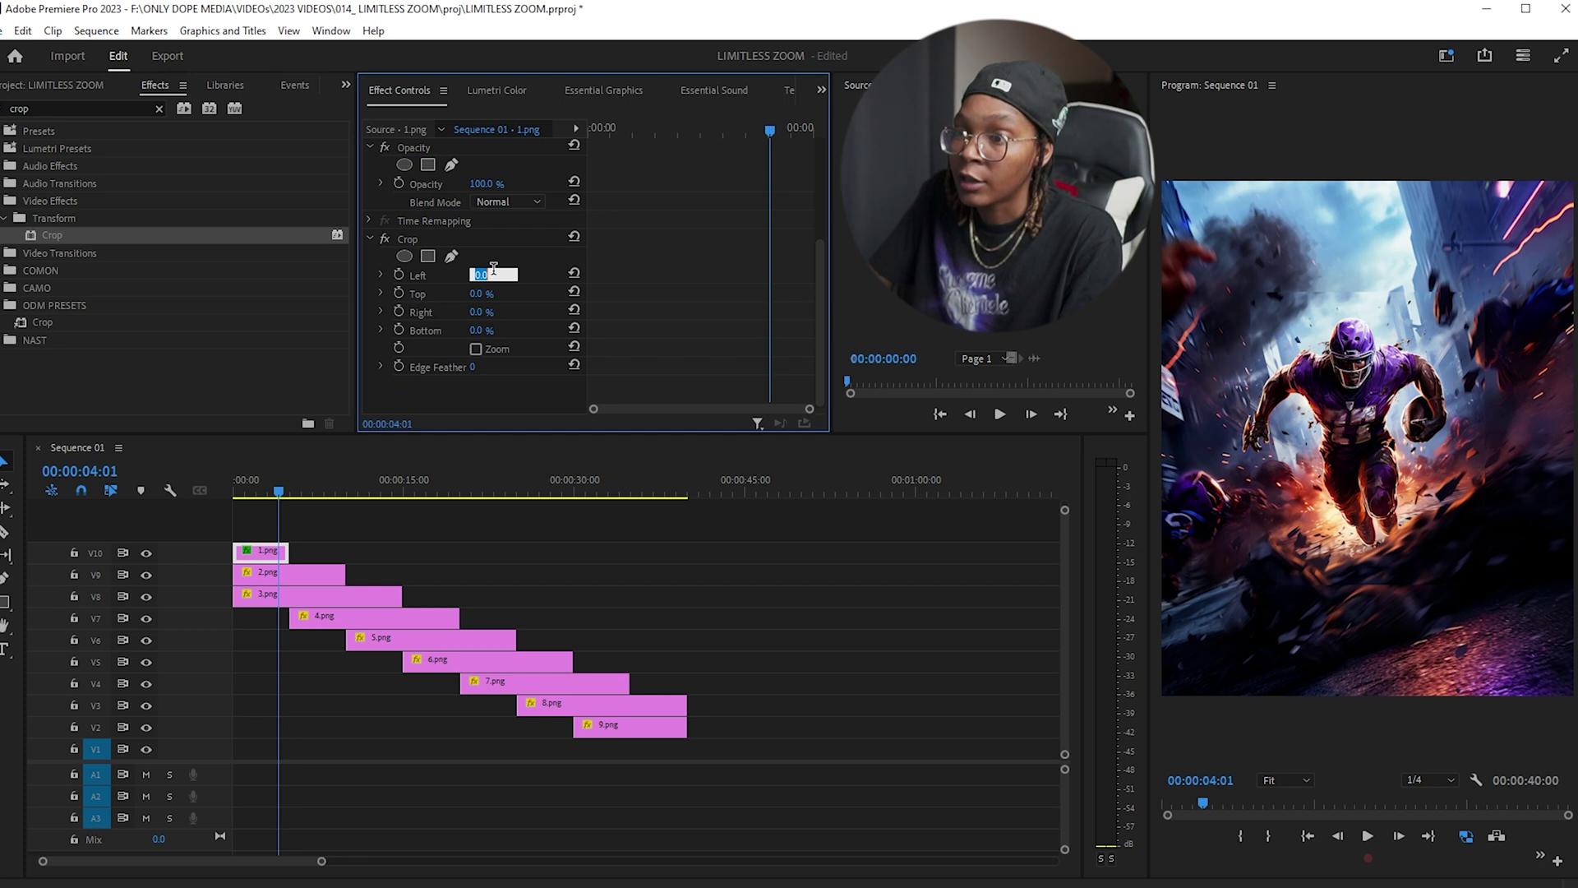
type("5")
left_click(497, 294)
type("5")
left_click(493, 311)
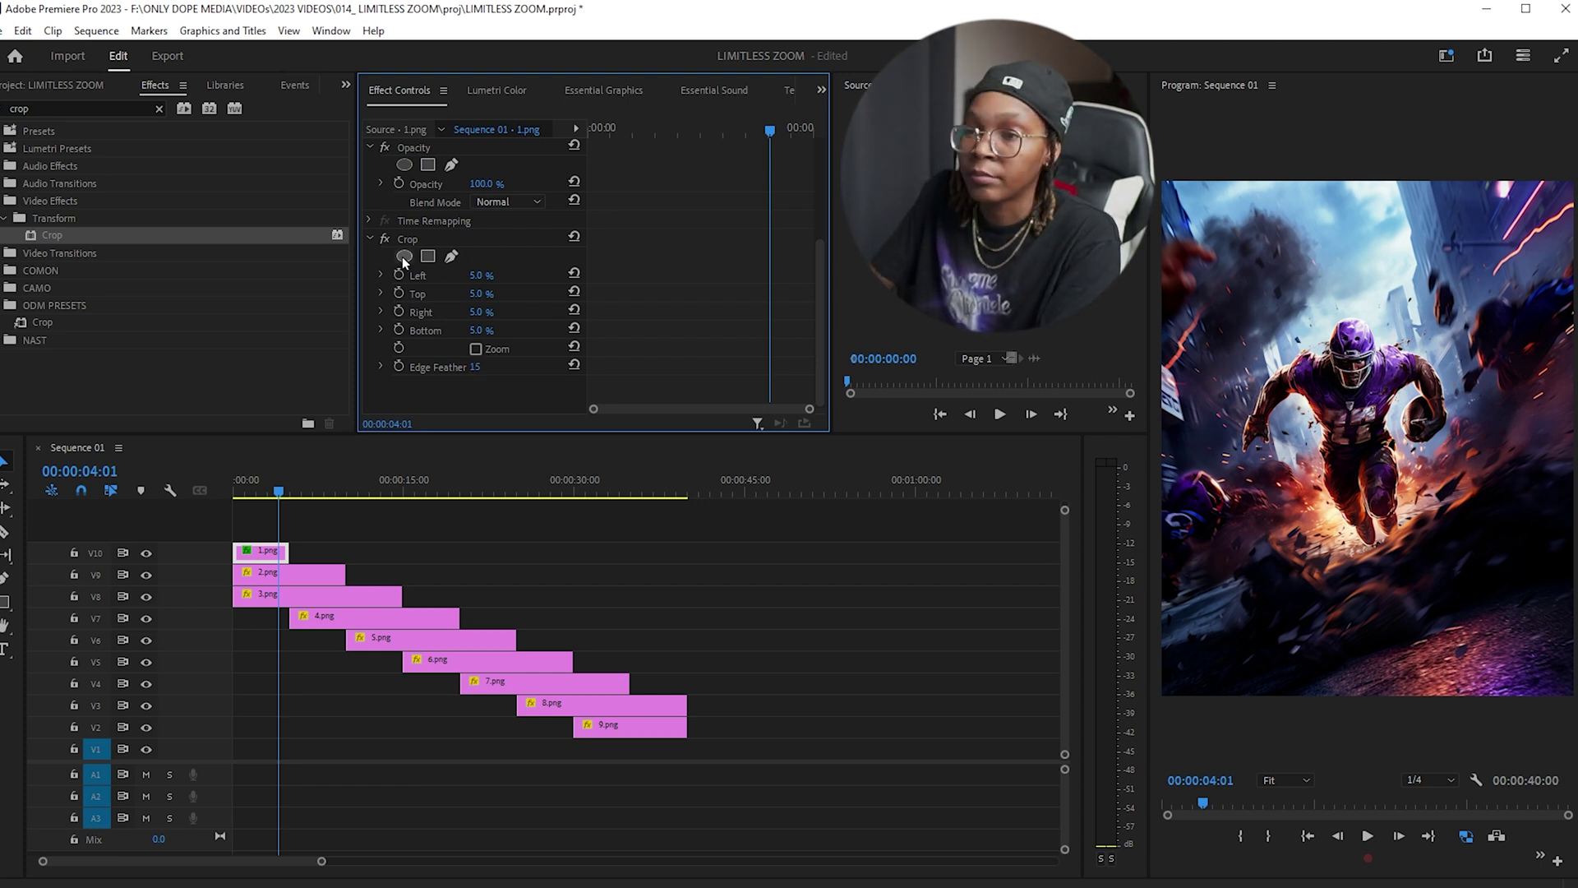
Step: Copy the Crop effect from 1.png and paste it onto clips 2.png to 8.png
left_click(432, 240)
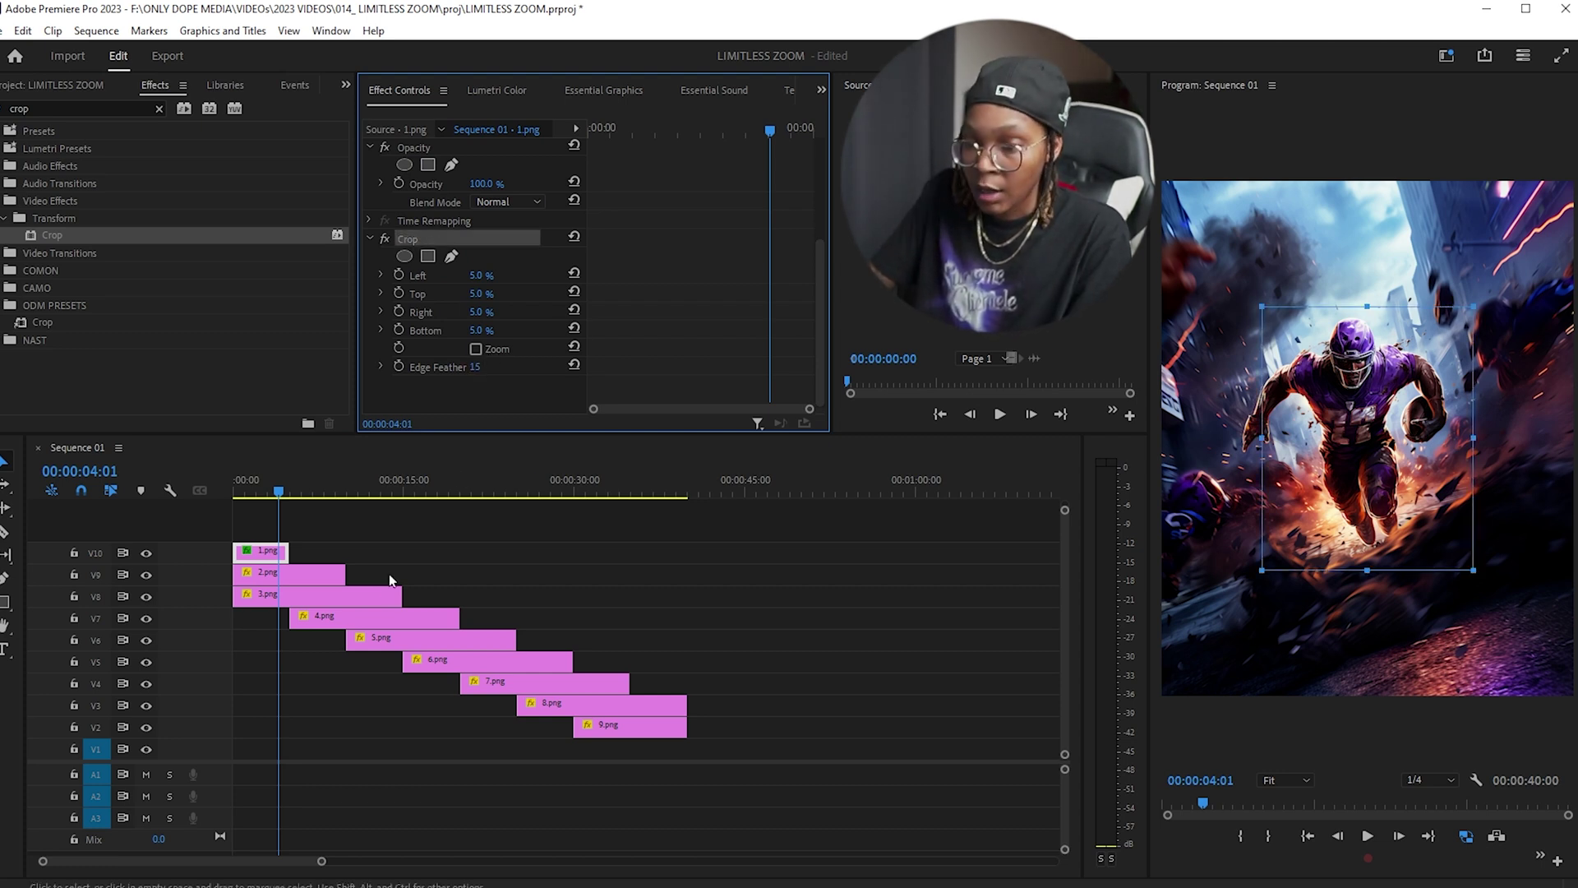
left_click_drag(334, 554, 570, 717)
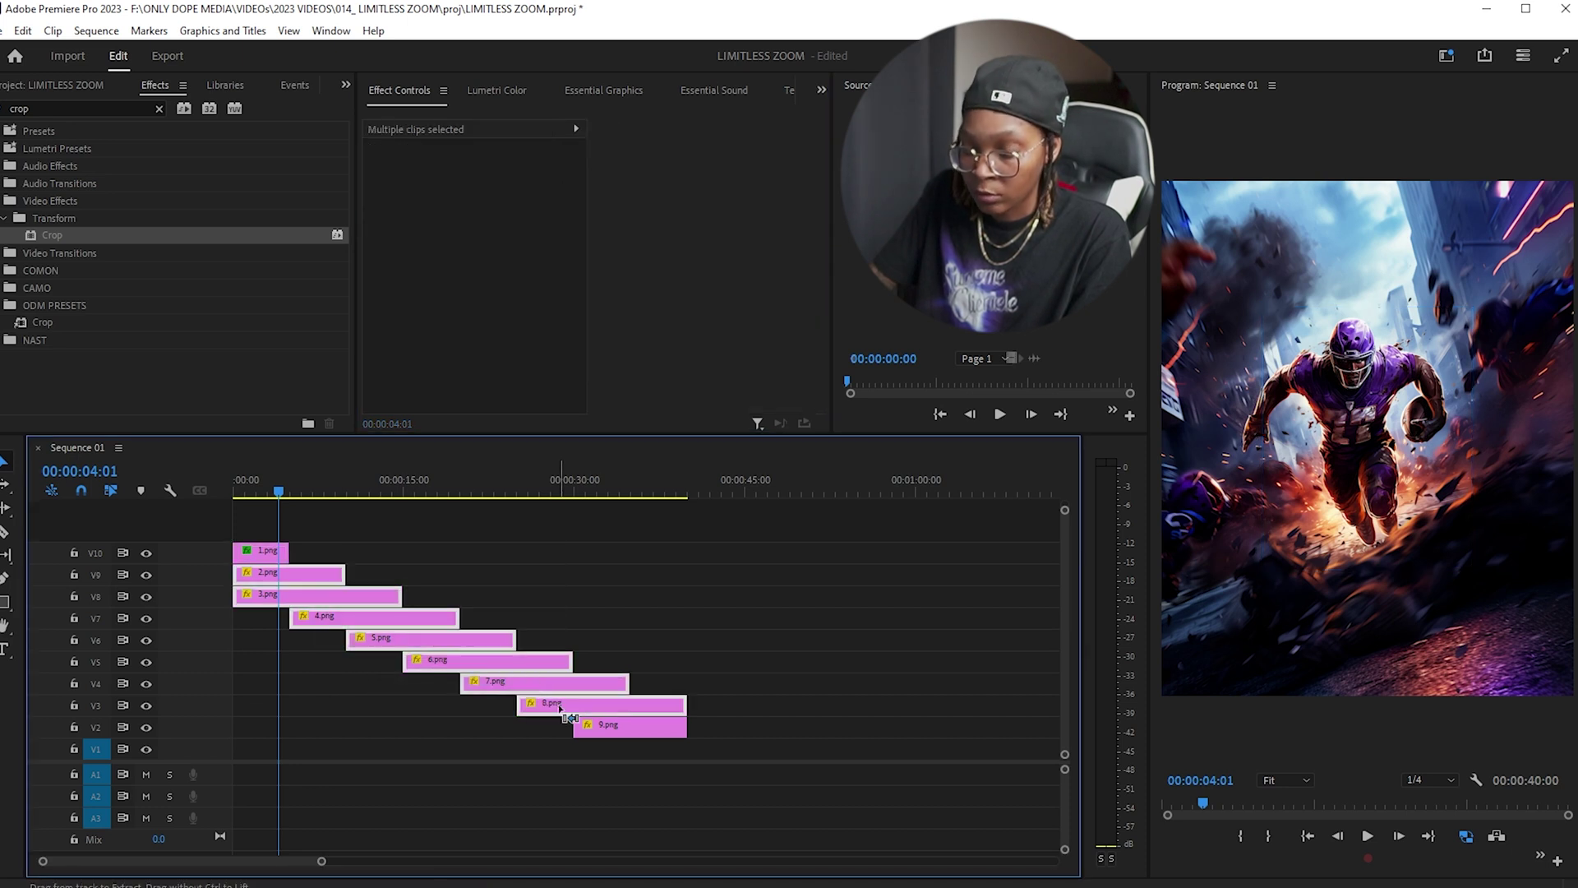
left_click(580, 617)
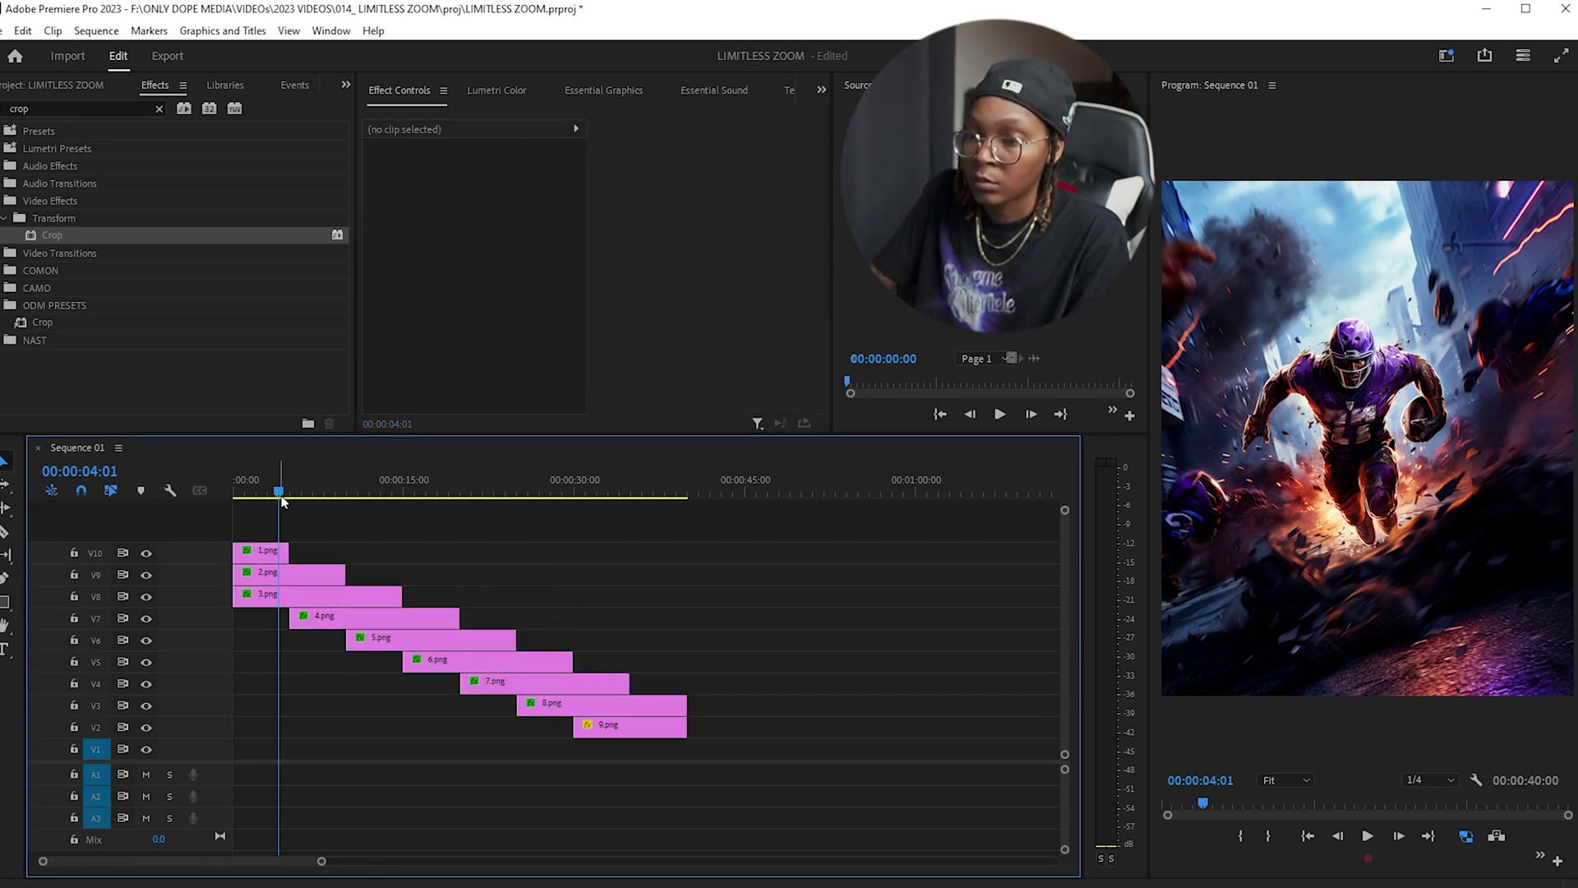
Step: Play the sequence from the start and scrub through to its end to review the feathered zoom transitions
key("Home")
key("space")
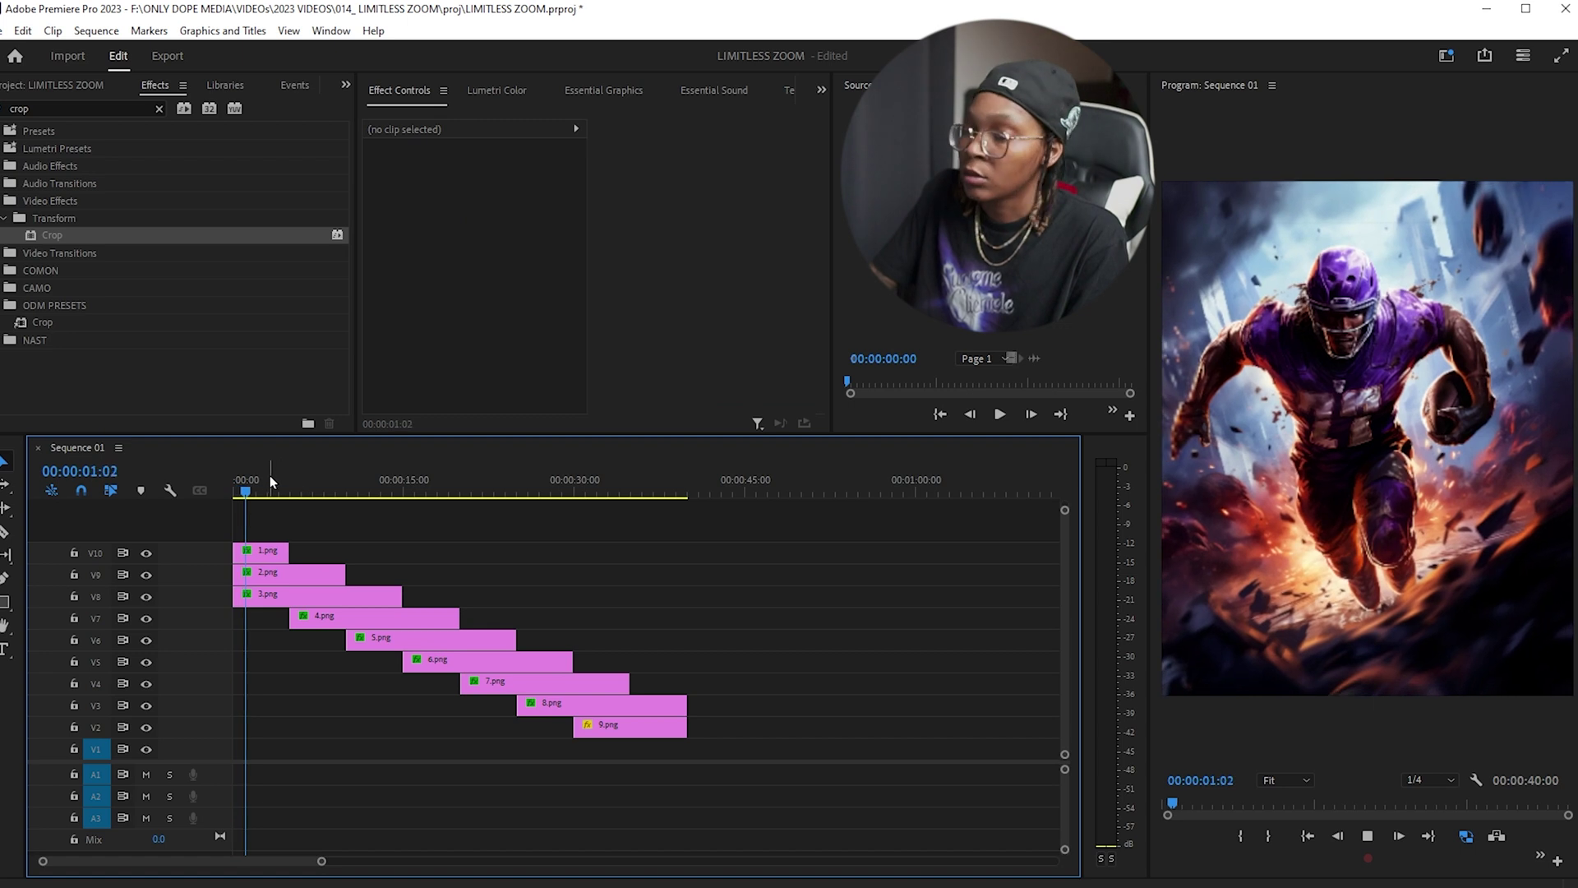
left_click_drag(274, 488, 545, 515)
left_click_drag(666, 523, 692, 523)
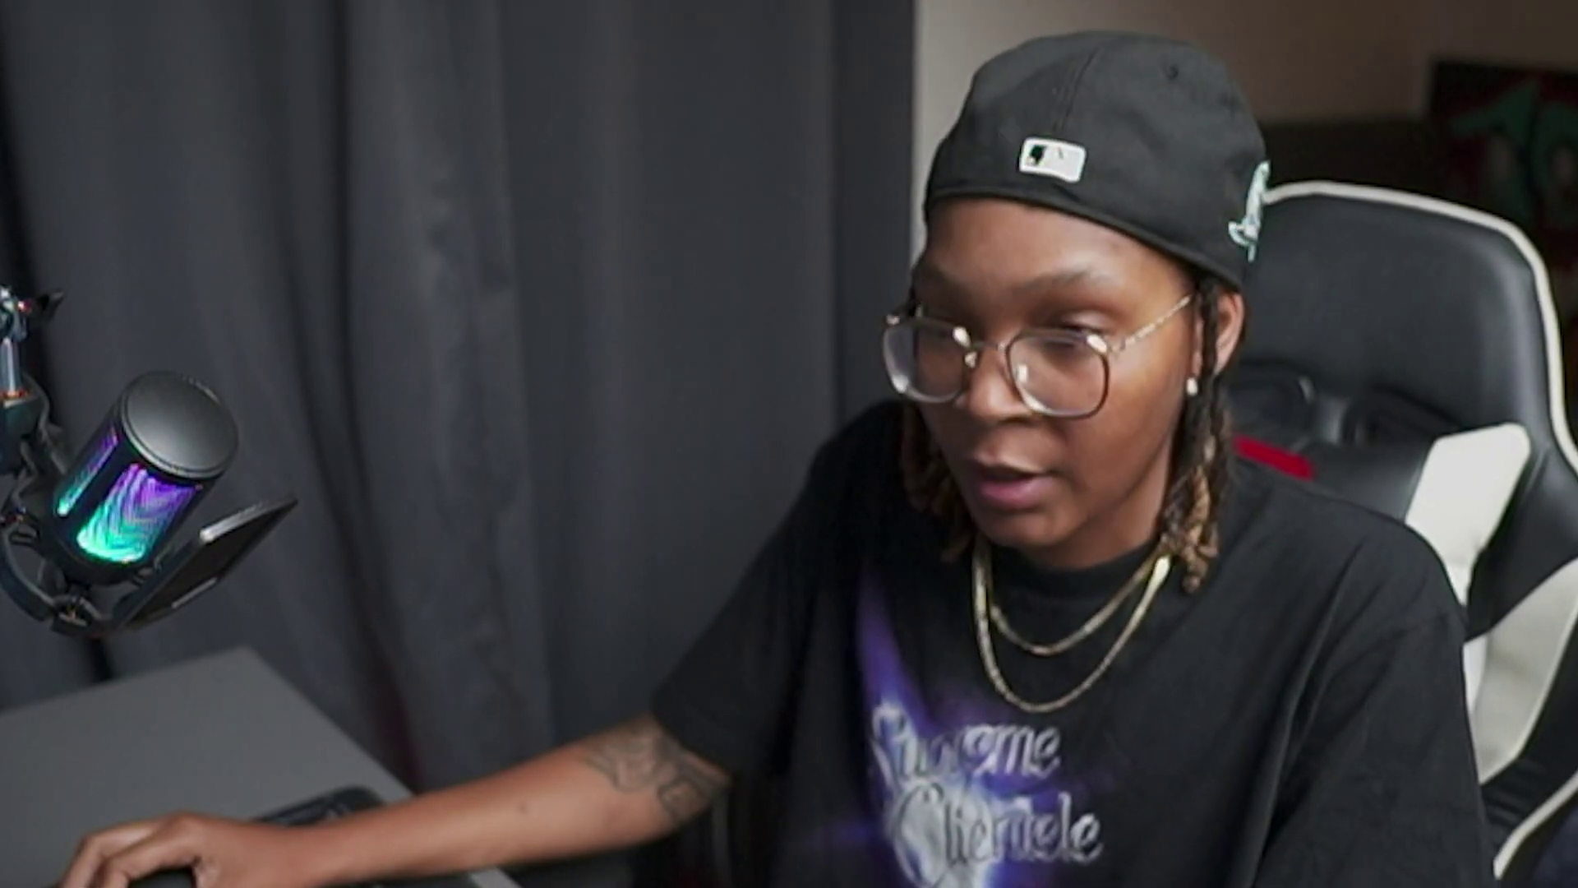